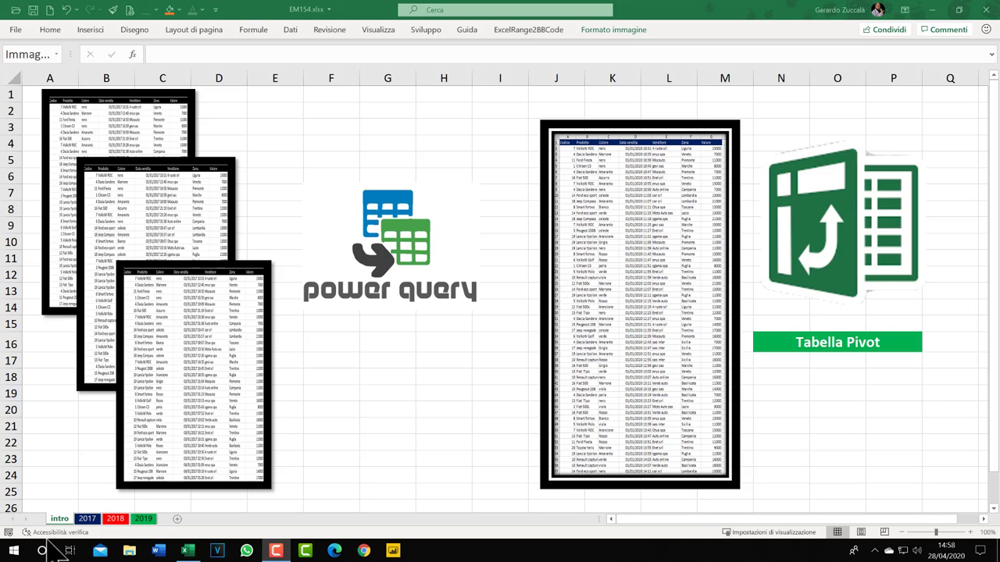
Enlarge the Power Query logo on the intro sheet and shift it slightly down and right
{"action": "left_click", "coordinate": [361, 264]}
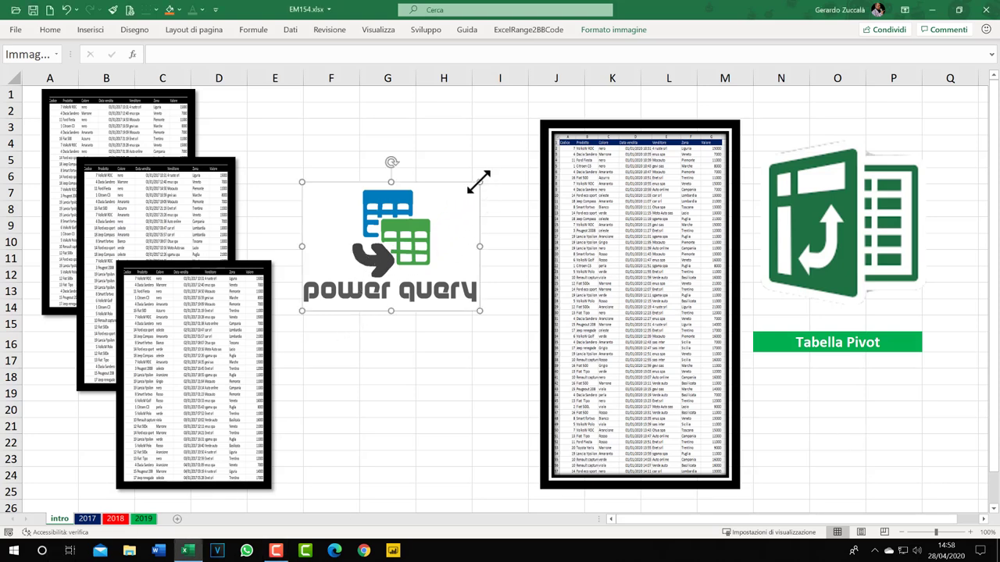
{"action": "left_click_drag", "start_coordinate": [479, 181], "coordinate": [504, 164]}
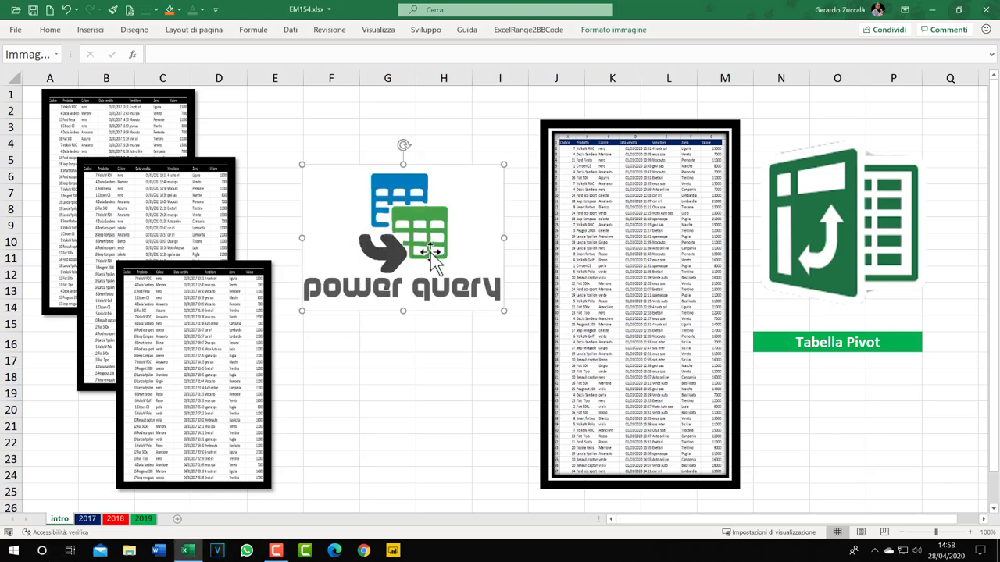
{"action": "mouse_move", "coordinate": [432, 246]}
{"action": "left_mouse_down"}
{"action": "mouse_move", "coordinate": [450, 265]}
{"action": "mouse_move", "coordinate": [436, 265]}
{"action": "left_mouse_up"}
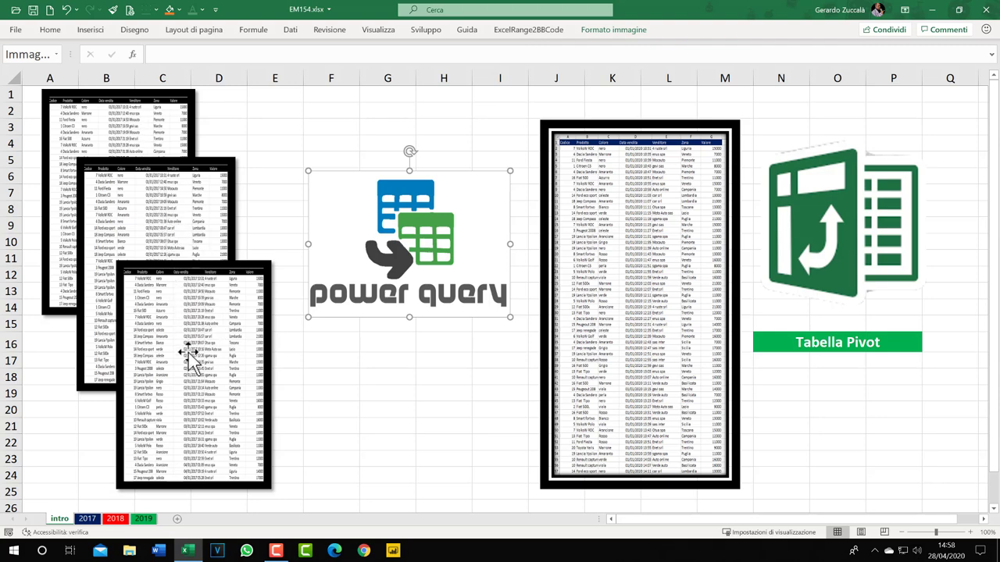
Flip through the 2017, 2018 and 2019 sales sheets, then return to the intro sheet
{"action": "left_click", "coordinate": [87, 521]}
{"action": "left_click", "coordinate": [115, 519]}
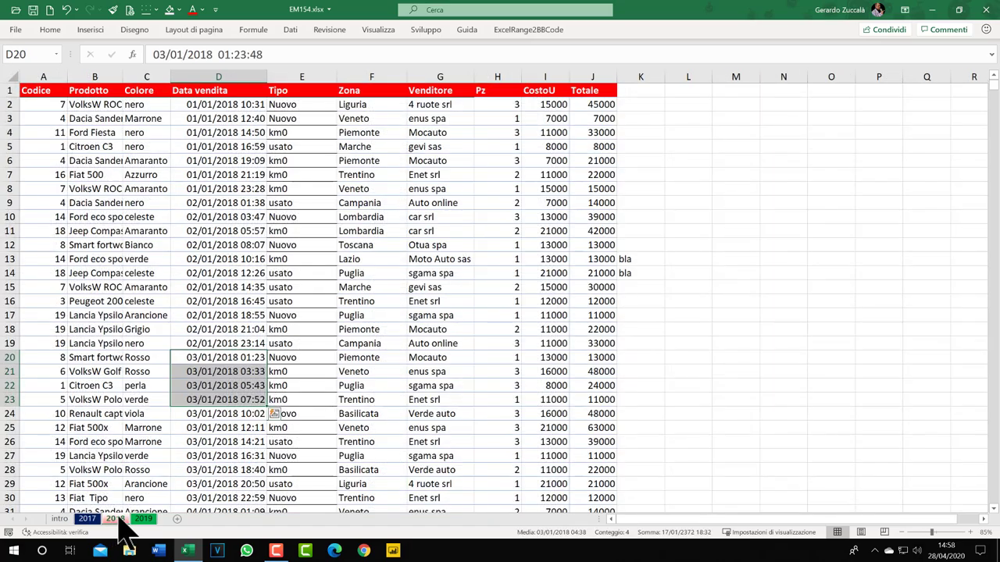
{"action": "left_click", "coordinate": [143, 519]}
{"action": "left_click", "coordinate": [114, 519]}
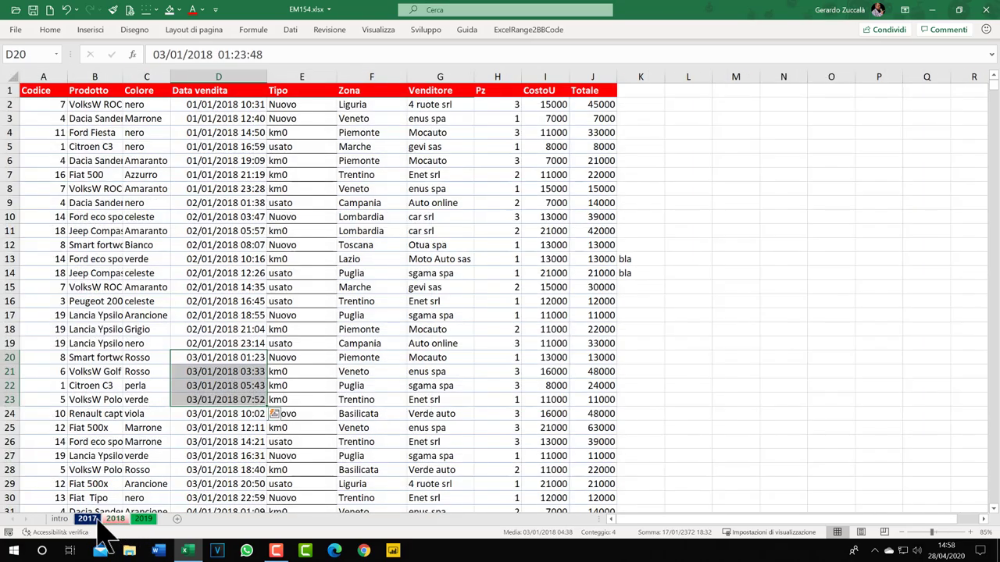
{"action": "left_click", "coordinate": [87, 519]}
{"action": "left_click", "coordinate": [115, 519]}
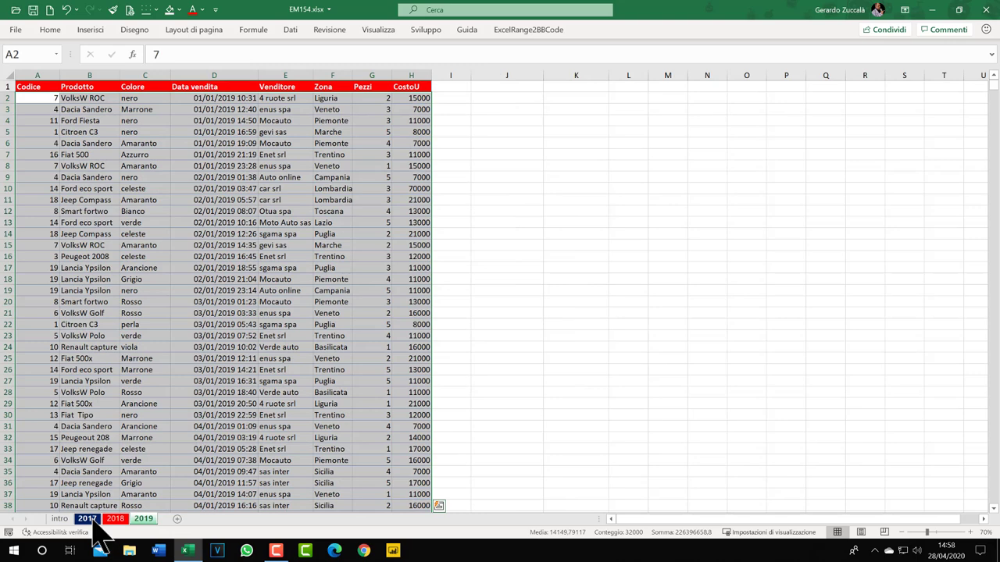
{"action": "left_click", "coordinate": [86, 520]}
{"action": "left_click", "coordinate": [61, 520]}
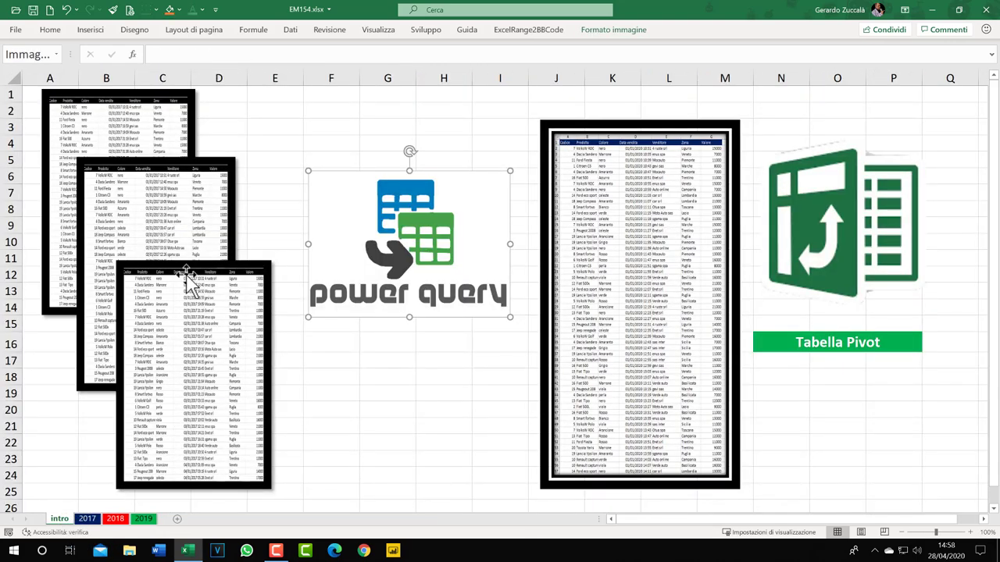
Nudge the Power Query logo, table picture and Tabella Pivot picture into new positions
{"action": "left_click_drag", "start_coordinate": [370, 205], "coordinate": [362, 197]}
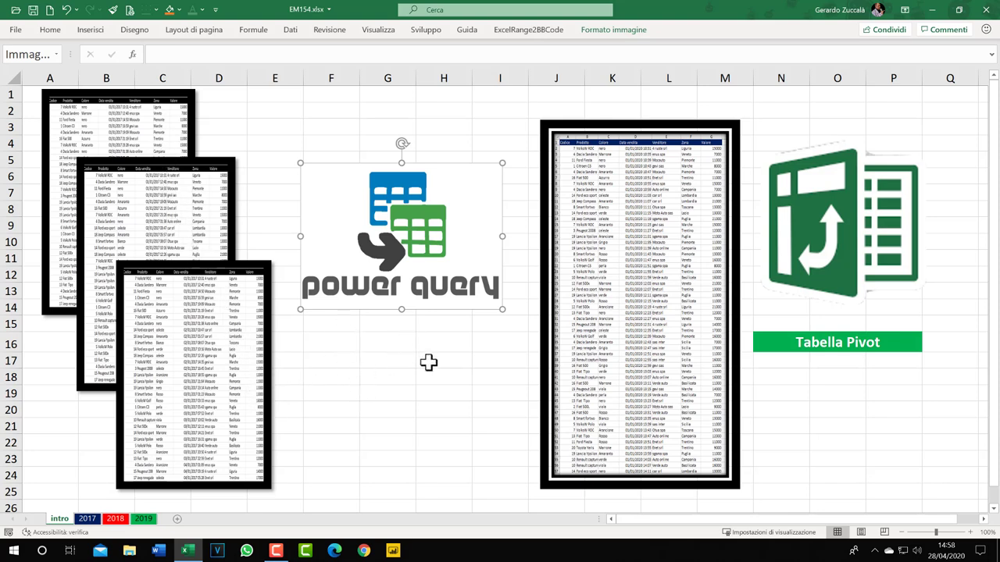
{"action": "left_click_drag", "start_coordinate": [620, 303], "coordinate": [632, 299]}
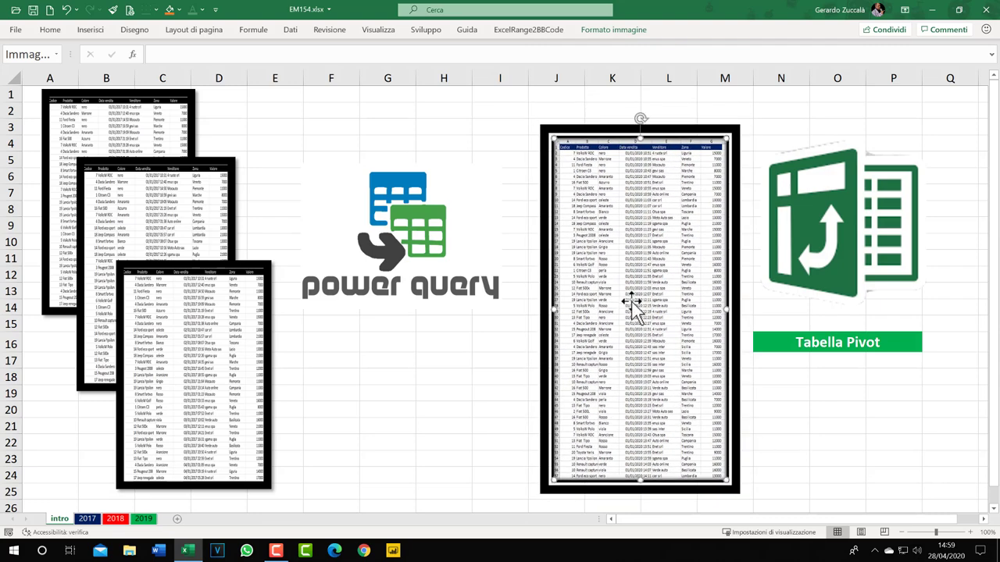
{"action": "left_click_drag", "start_coordinate": [814, 226], "coordinate": [812, 232]}
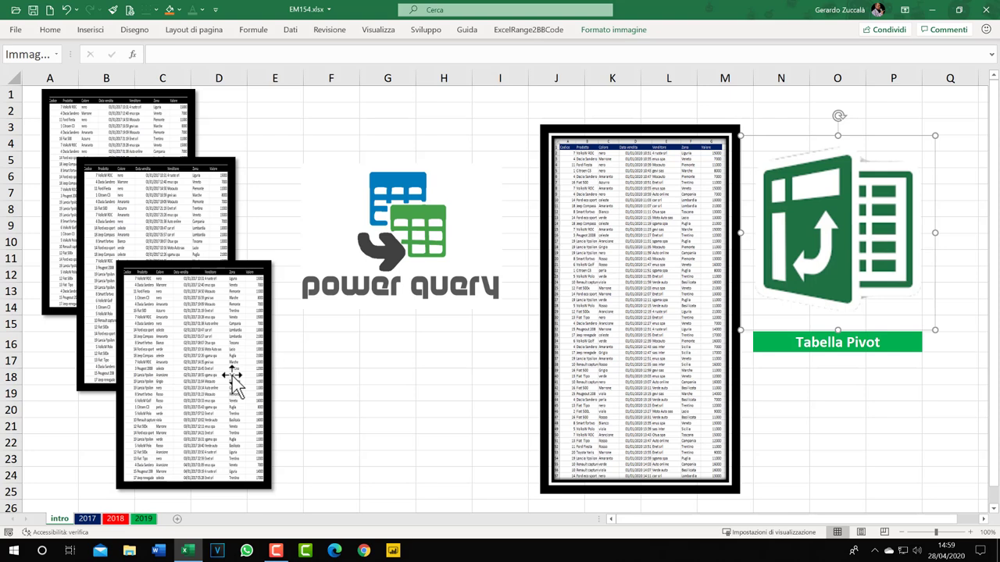
Resize and reposition the Power Query logo until it sits in its final spot
{"action": "left_click", "coordinate": [355, 278]}
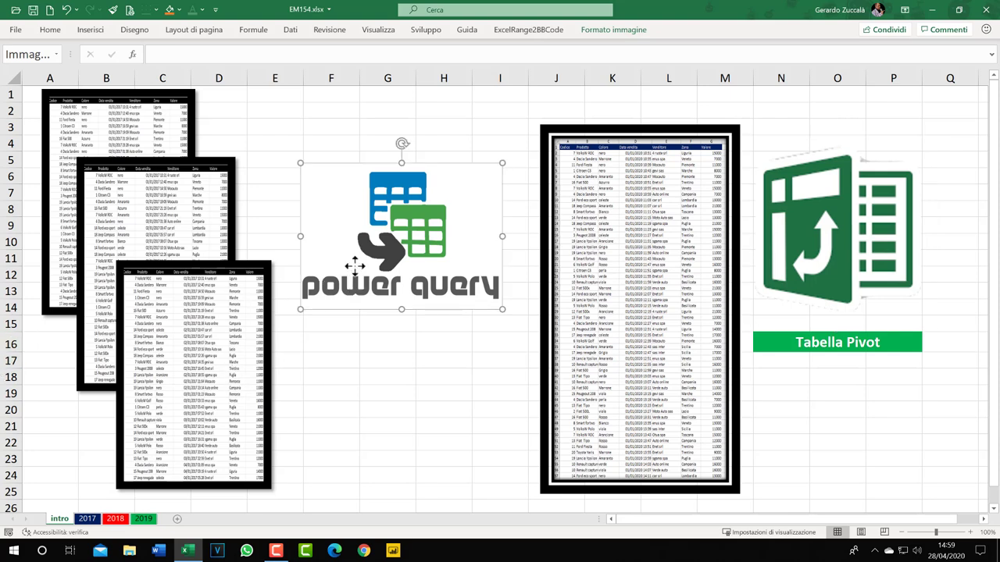
{"action": "mouse_move", "coordinate": [301, 164]}
{"action": "left_mouse_down"}
{"action": "mouse_move", "coordinate": [334, 187]}
{"action": "mouse_move", "coordinate": [315, 166]}
{"action": "left_mouse_up"}
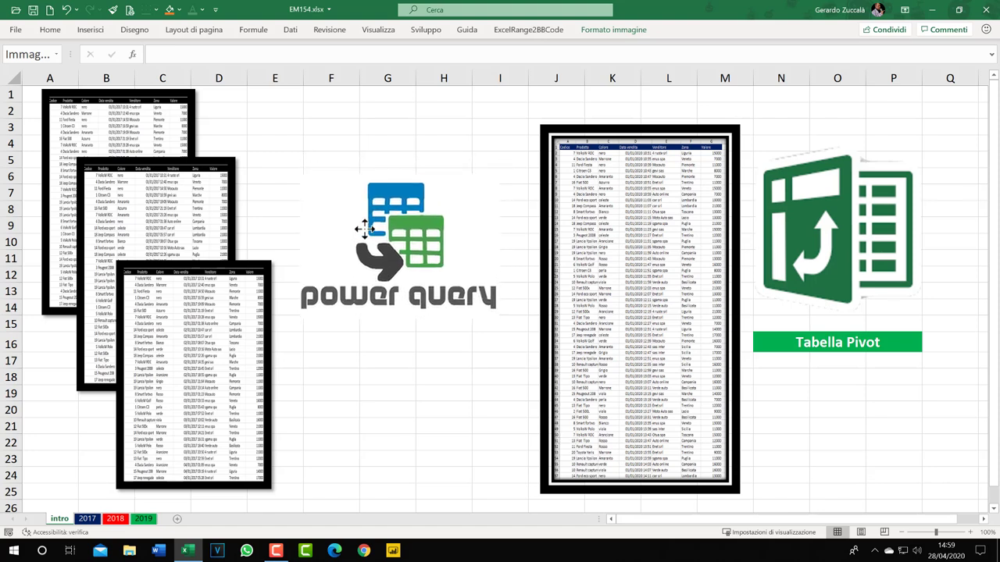
{"action": "left_click_drag", "start_coordinate": [370, 222], "coordinate": [364, 229]}
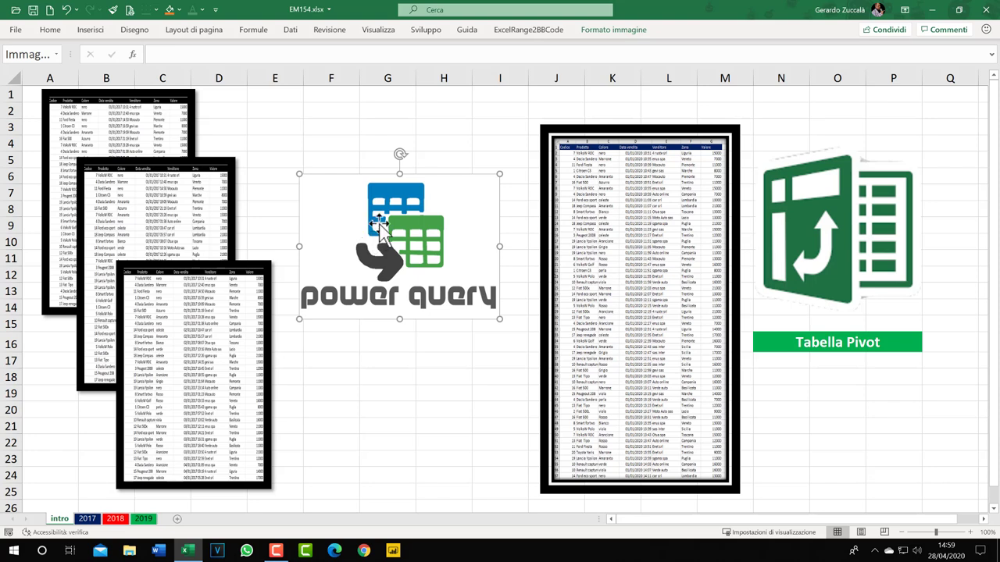
{"action": "left_click", "coordinate": [505, 169]}
{"action": "left_click_drag", "start_coordinate": [453, 188], "coordinate": [402, 234]}
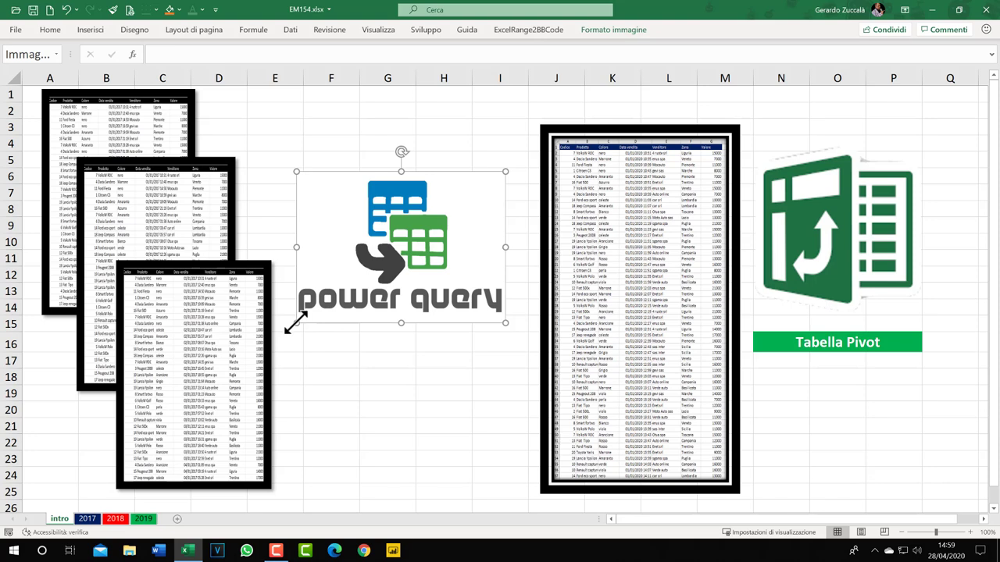
{"action": "left_click_drag", "start_coordinate": [305, 318], "coordinate": [304, 317]}
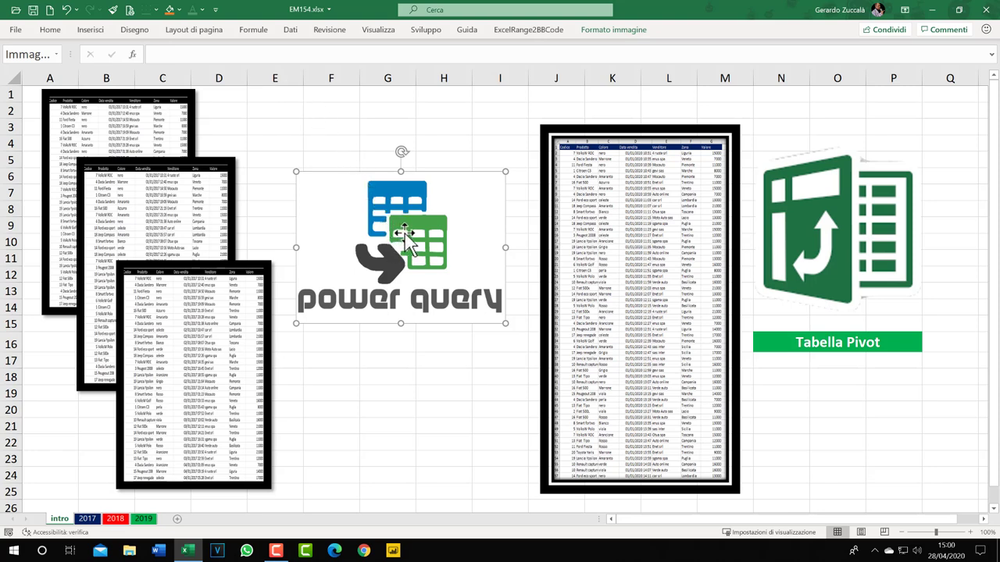
{"action": "left_click_drag", "start_coordinate": [406, 250], "coordinate": [420, 236]}
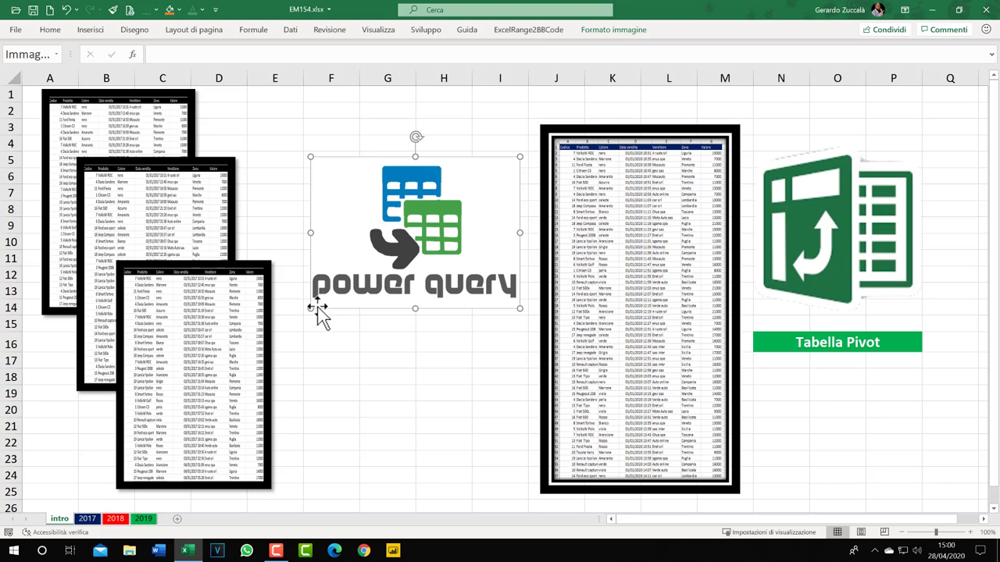
{"action": "left_click_drag", "start_coordinate": [310, 308], "coordinate": [339, 288]}
{"action": "left_click_drag", "start_coordinate": [408, 250], "coordinate": [387, 264]}
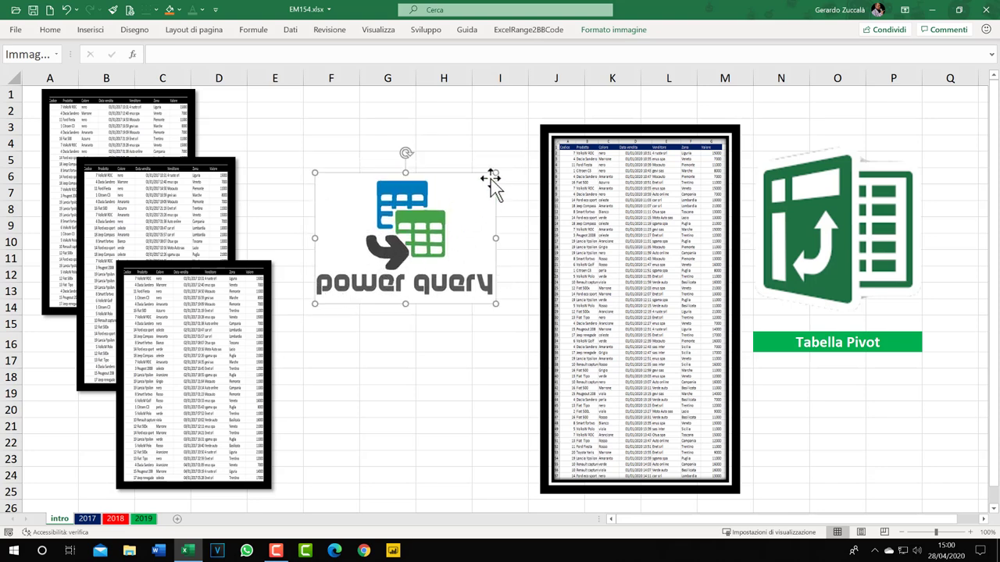
{"action": "left_click_drag", "start_coordinate": [497, 169], "coordinate": [512, 161]}
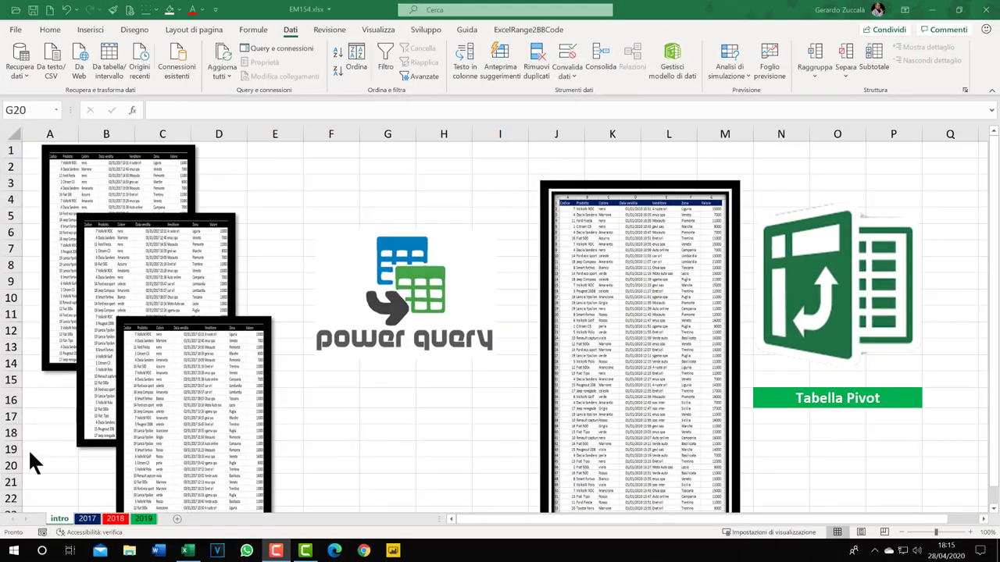
Check that the 2017 sales data ends at row 4001, then return to its top
{"action": "left_click", "coordinate": [86, 520]}
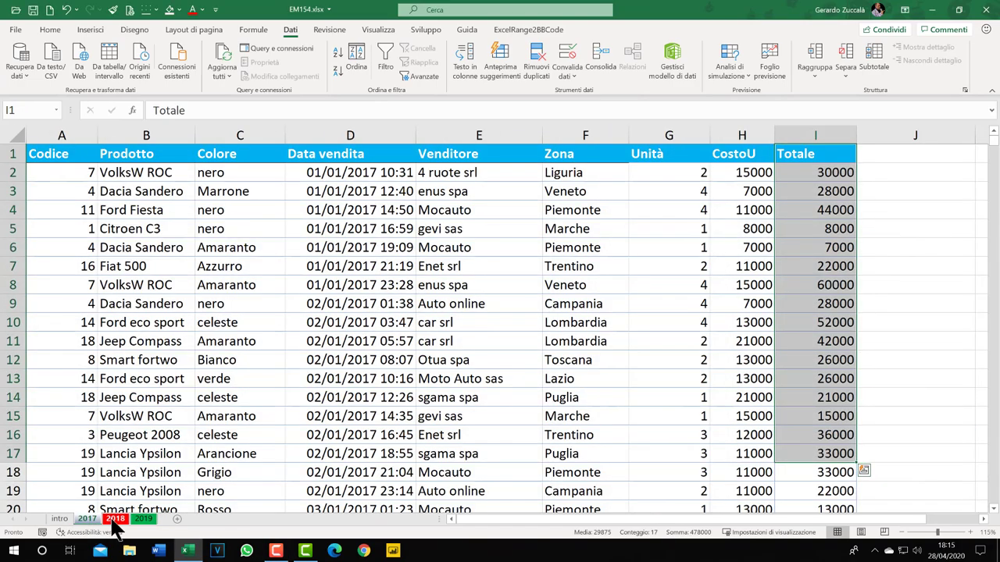
{"action": "left_click", "coordinate": [115, 519]}
{"action": "left_click", "coordinate": [144, 520]}
{"action": "left_click", "coordinate": [115, 520]}
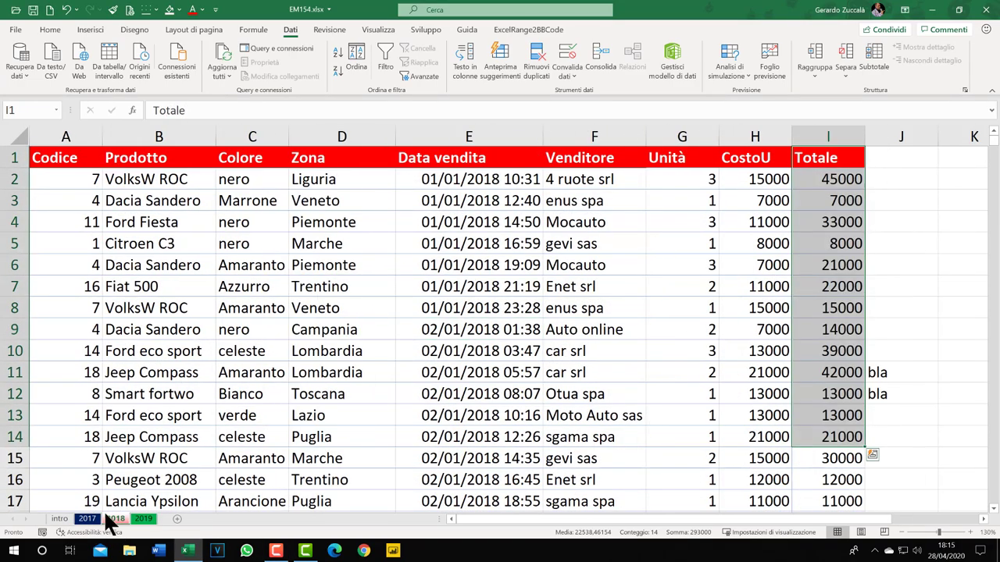
{"action": "left_click", "coordinate": [86, 519]}
{"action": "left_click", "coordinate": [159, 301]}
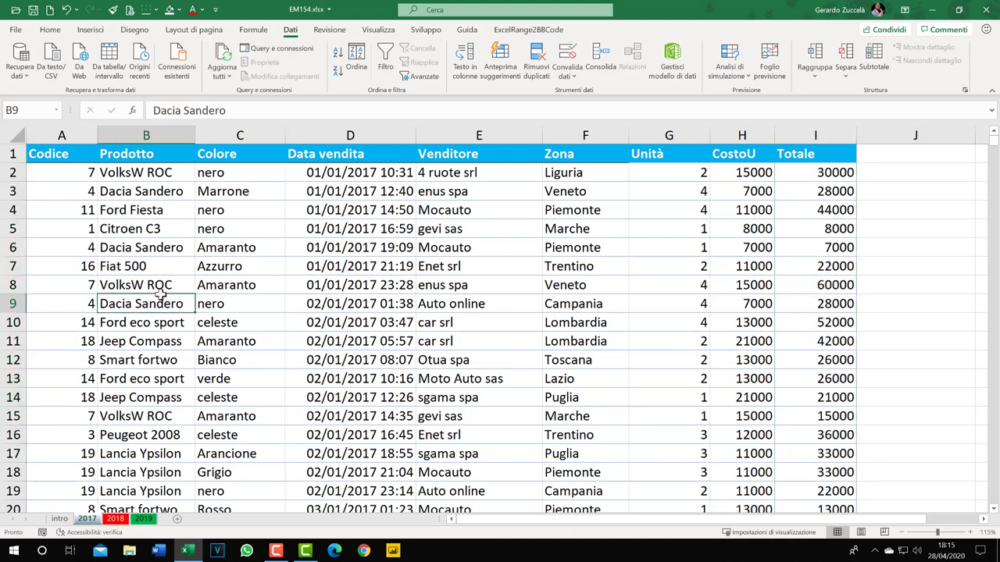
{"action": "key", "text": "ctrl+Down"}
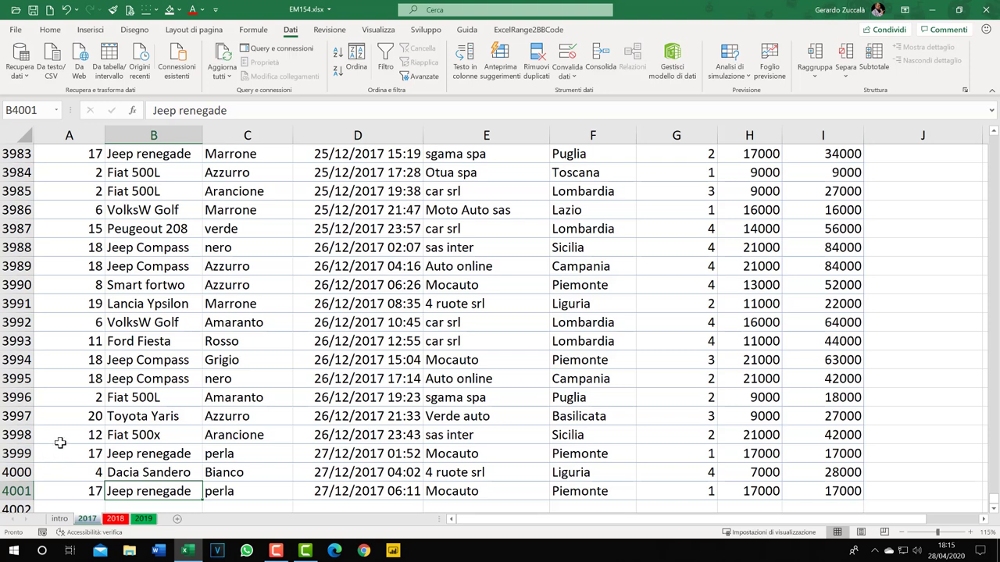
{"action": "key", "text": "ctrl+Home"}
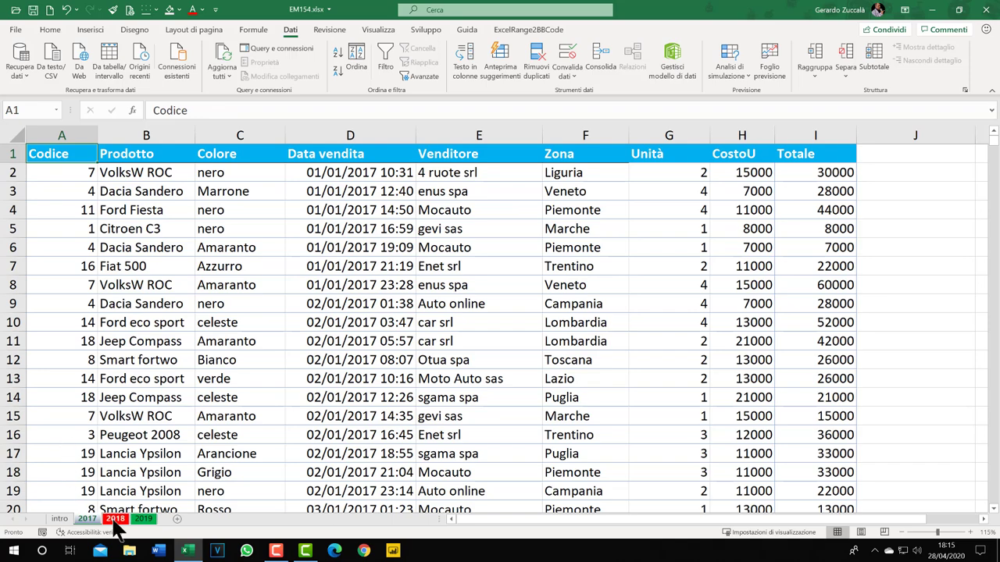
Move through the 2018 sheet and finish on the 2019 sales sheet
{"action": "left_click", "coordinate": [115, 519]}
{"action": "left_click", "coordinate": [144, 519]}
{"action": "left_click", "coordinate": [116, 519]}
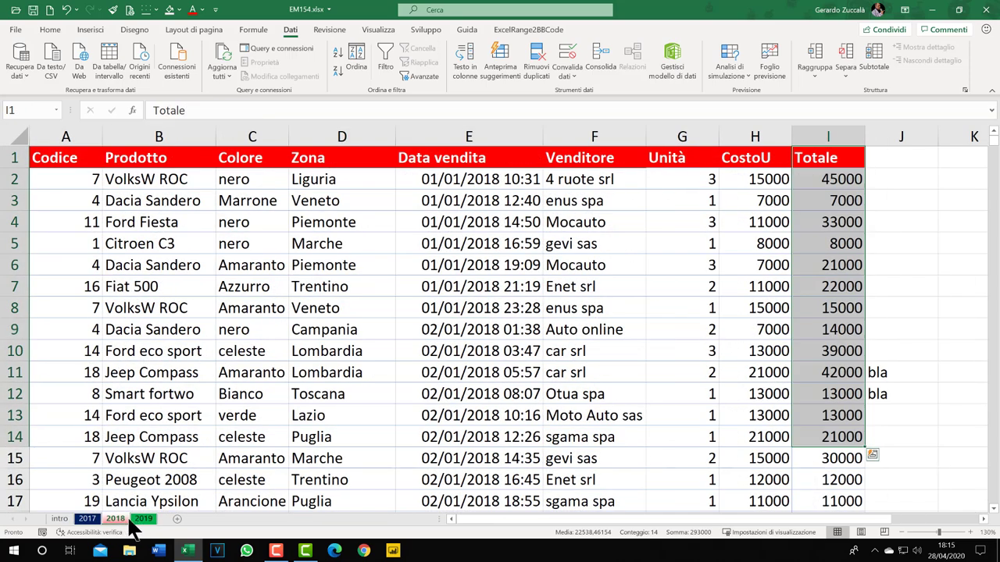
{"action": "left_click", "coordinate": [143, 520]}
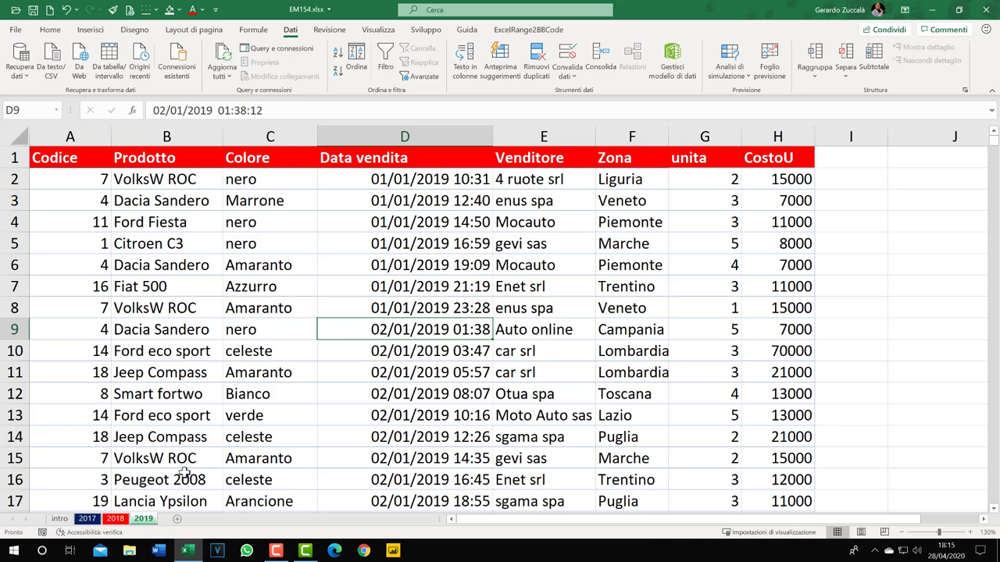
{"action": "mouse_move", "coordinate": [385, 179]}
{"action": "left_mouse_down"}
{"action": "mouse_move", "coordinate": [368, 416]}
{"action": "mouse_move", "coordinate": [402, 436]}
{"action": "left_mouse_up"}
{"action": "left_click_drag", "start_coordinate": [284, 179], "coordinate": [320, 433]}
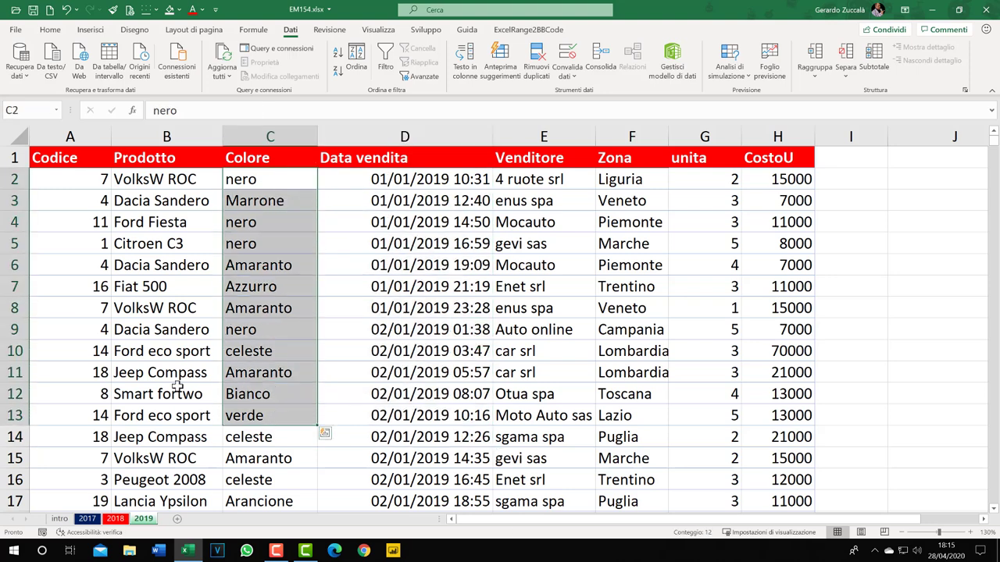
{"action": "left_click_drag", "start_coordinate": [78, 368], "coordinate": [402, 350]}
{"action": "left_click_drag", "start_coordinate": [133, 295], "coordinate": [500, 305]}
{"action": "left_click_drag", "start_coordinate": [184, 372], "coordinate": [325, 388]}
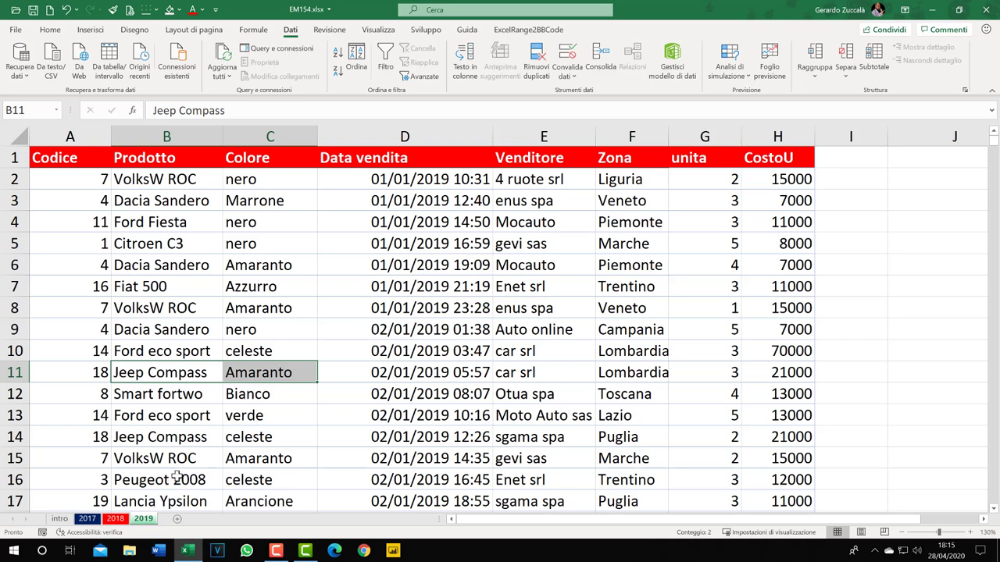
{"action": "left_click", "coordinate": [364, 394]}
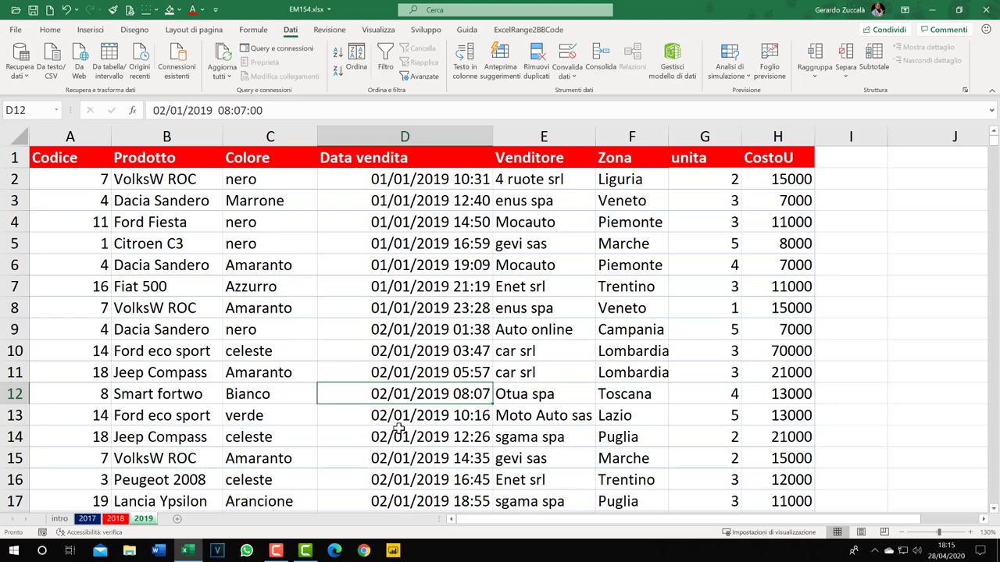
{"action": "left_click_drag", "start_coordinate": [57, 158], "coordinate": [768, 158]}
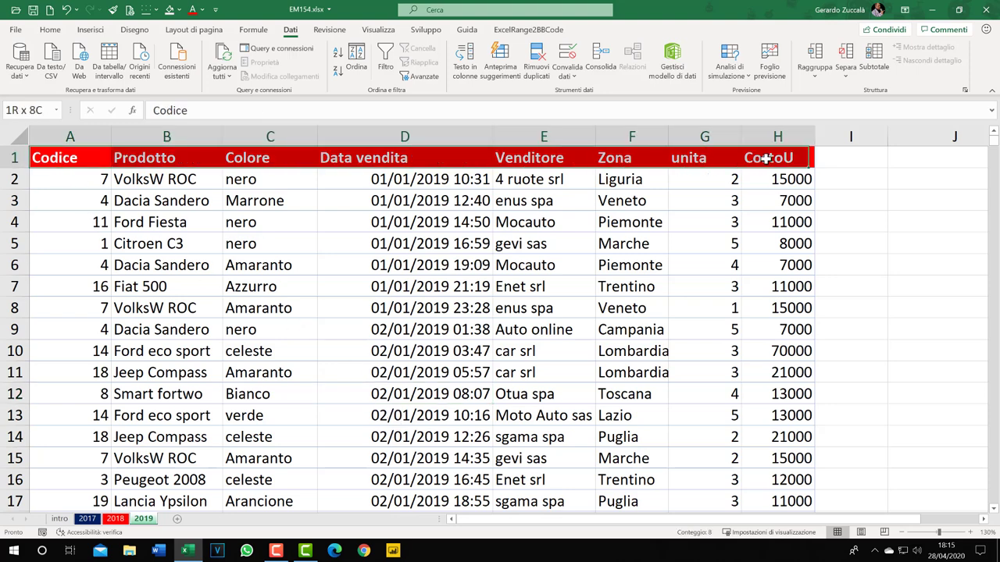
{"action": "left_click", "coordinate": [114, 518]}
{"action": "left_click", "coordinate": [87, 518]}
{"action": "left_click", "coordinate": [115, 518]}
{"action": "left_click", "coordinate": [143, 518]}
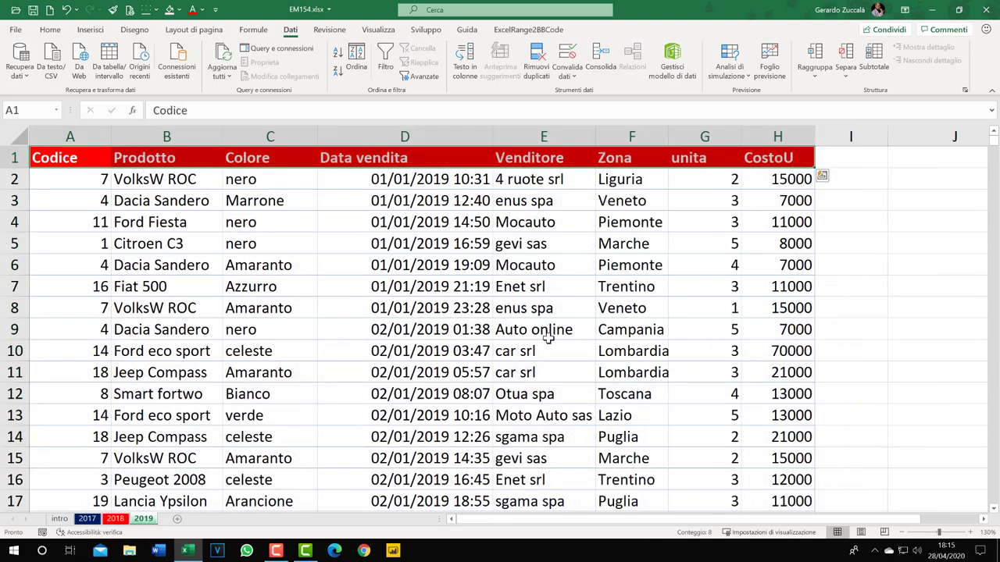
{"action": "left_click_drag", "start_coordinate": [851, 158], "coordinate": [657, 460]}
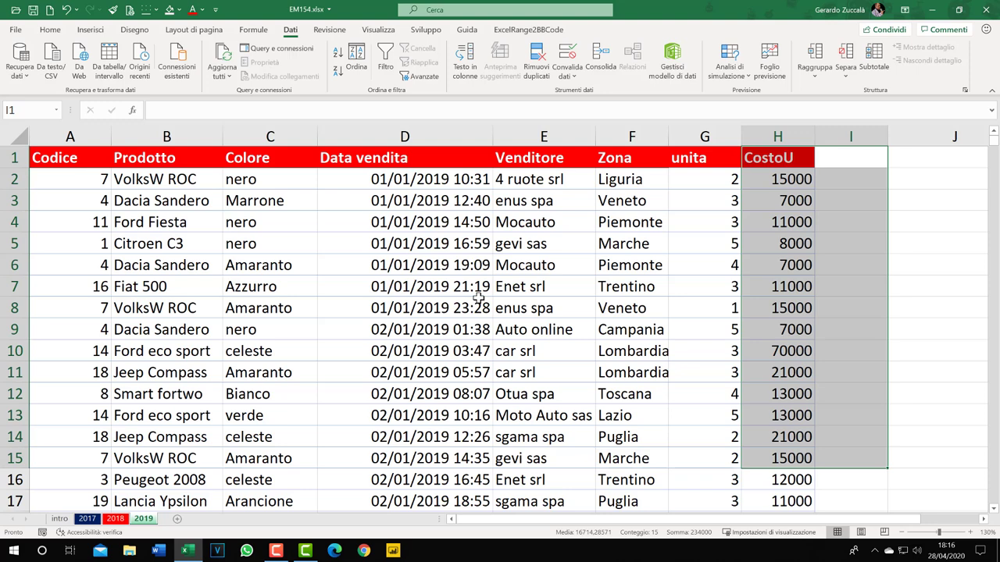
{"action": "left_click", "coordinate": [444, 321]}
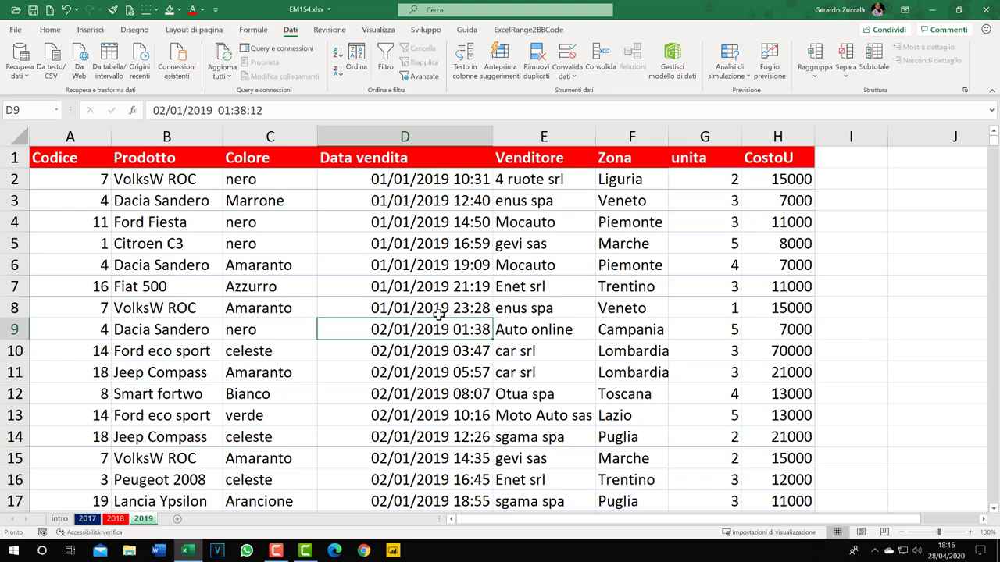
{"action": "left_click", "coordinate": [87, 518]}
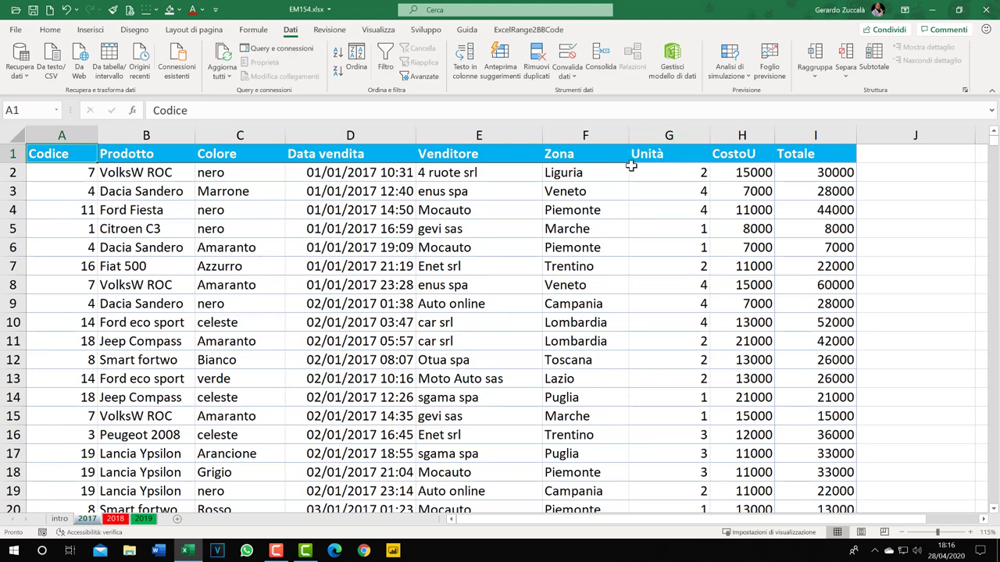
{"action": "left_click", "coordinate": [115, 519]}
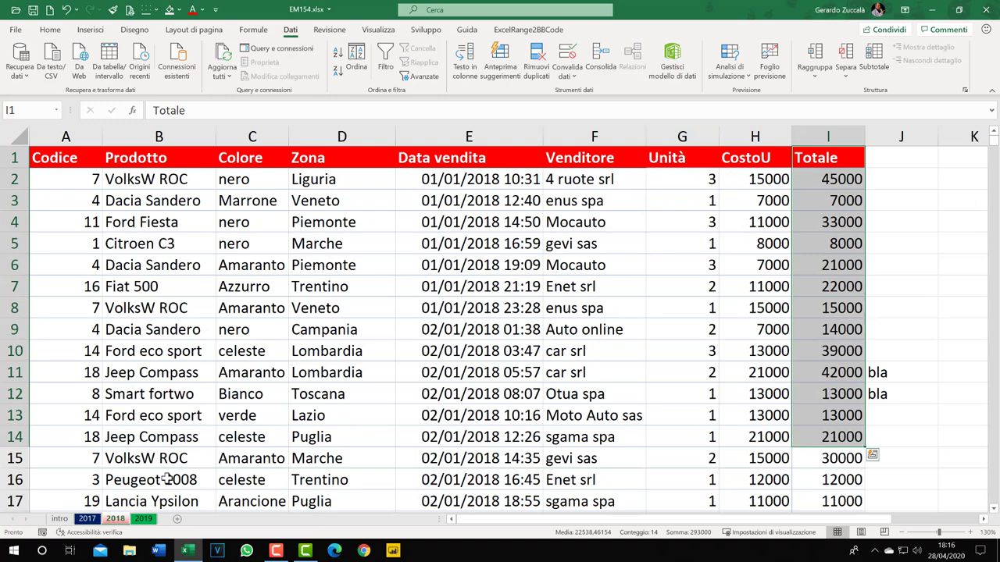
{"action": "left_click", "coordinate": [142, 520]}
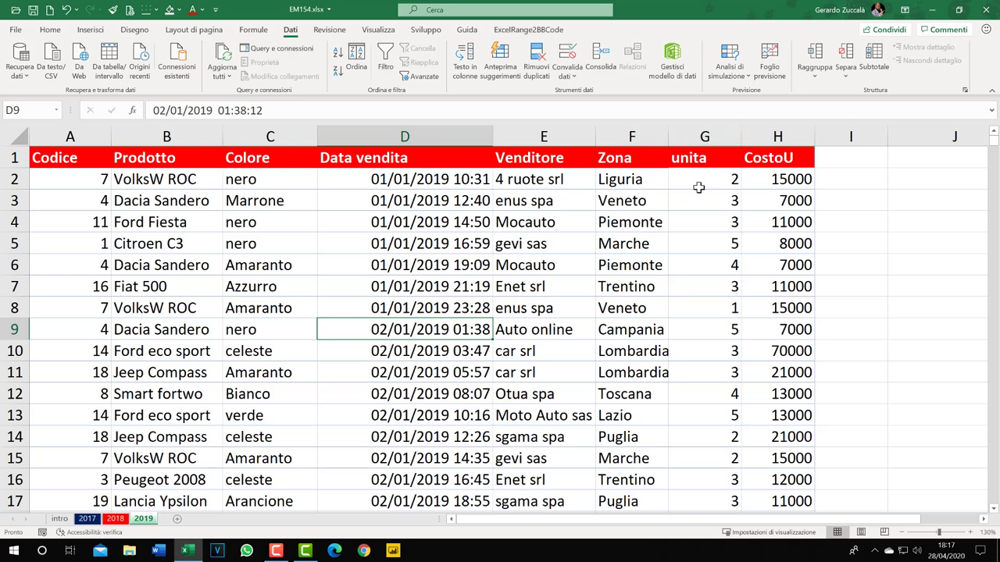
Select the Data vendita, Venditore and Zona columns on the 2019 sheet
{"action": "left_click", "coordinate": [428, 138]}
{"action": "left_click", "coordinate": [544, 137]}
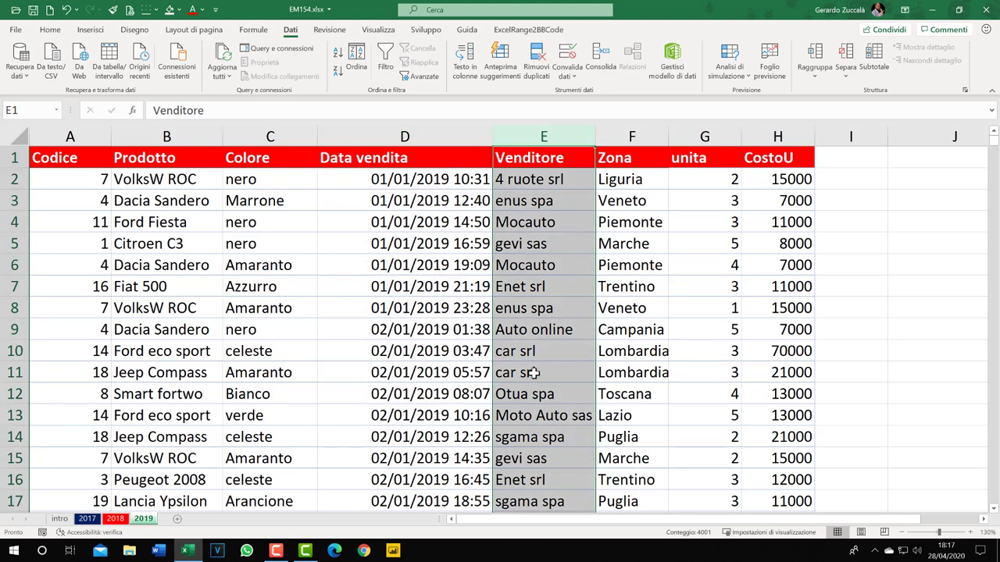
{"action": "left_click", "coordinate": [622, 134]}
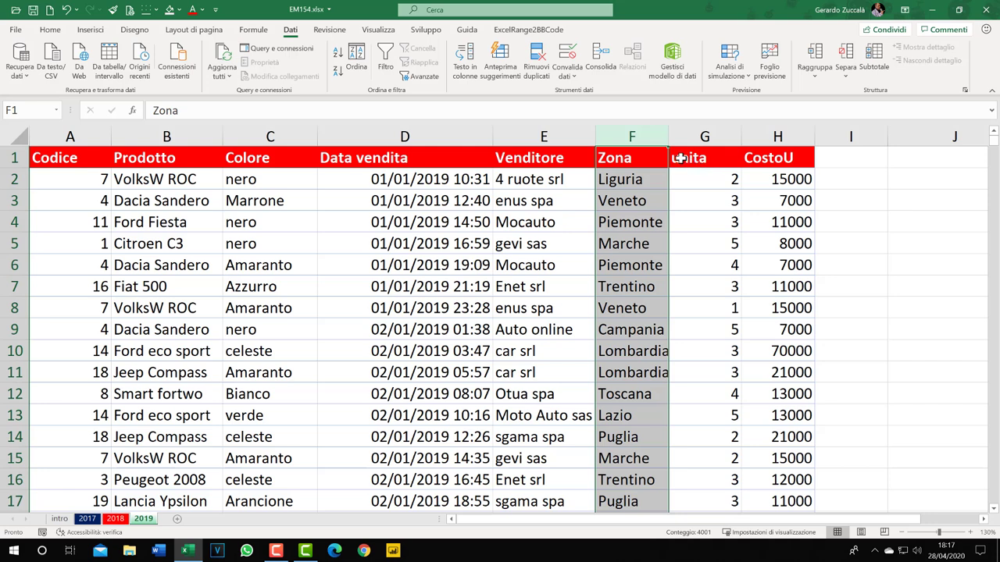
Rename header G1 to Unità, undo it back to unita, and open the 2018 sheet
{"action": "double_click", "coordinate": [679, 159]}
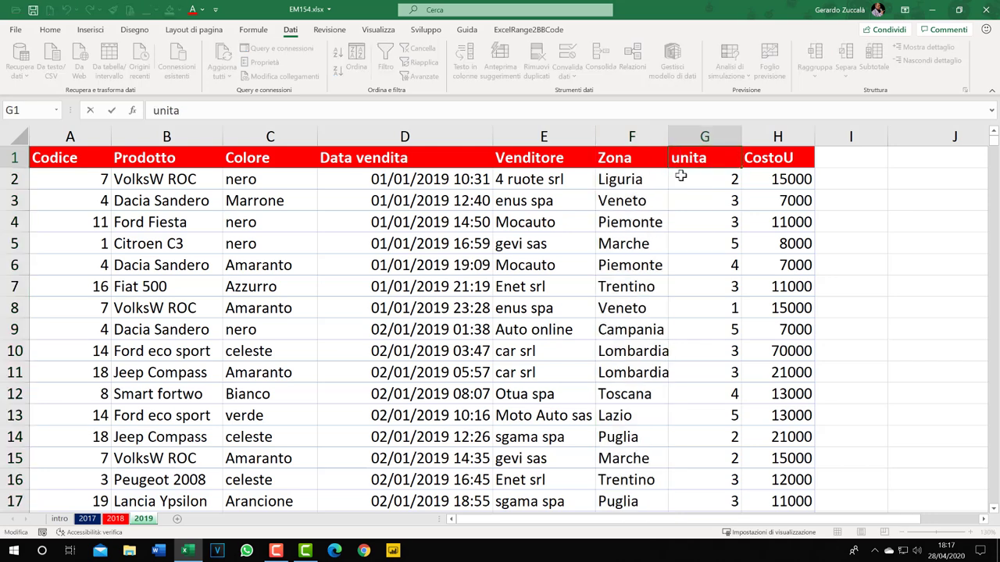
{"action": "key", "text": "BackSpace"}
{"action": "type", "text": "Unit"}
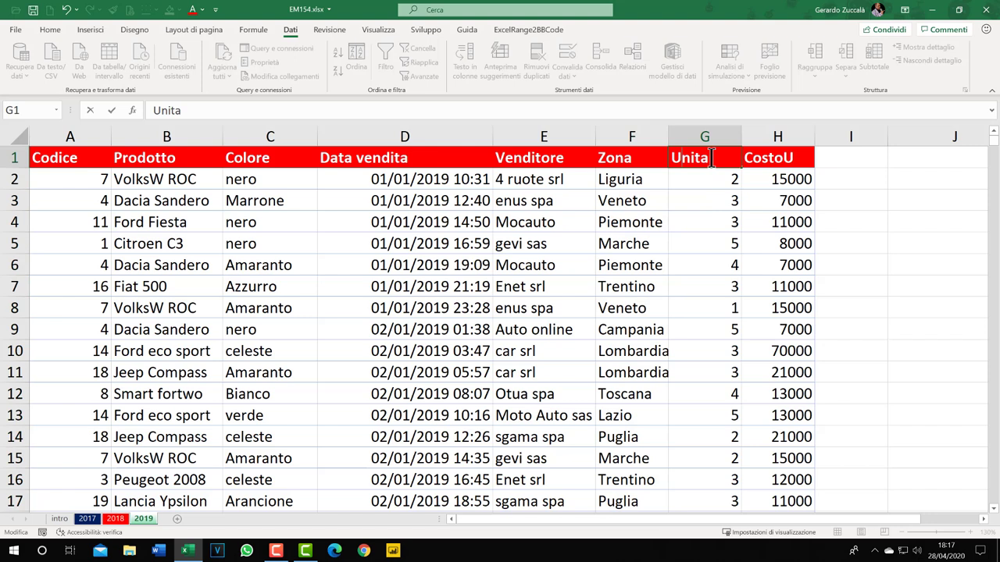
{"action": "type", "text": "à"}
{"action": "key", "text": "Return"}
{"action": "key", "text": "ctrl+z"}
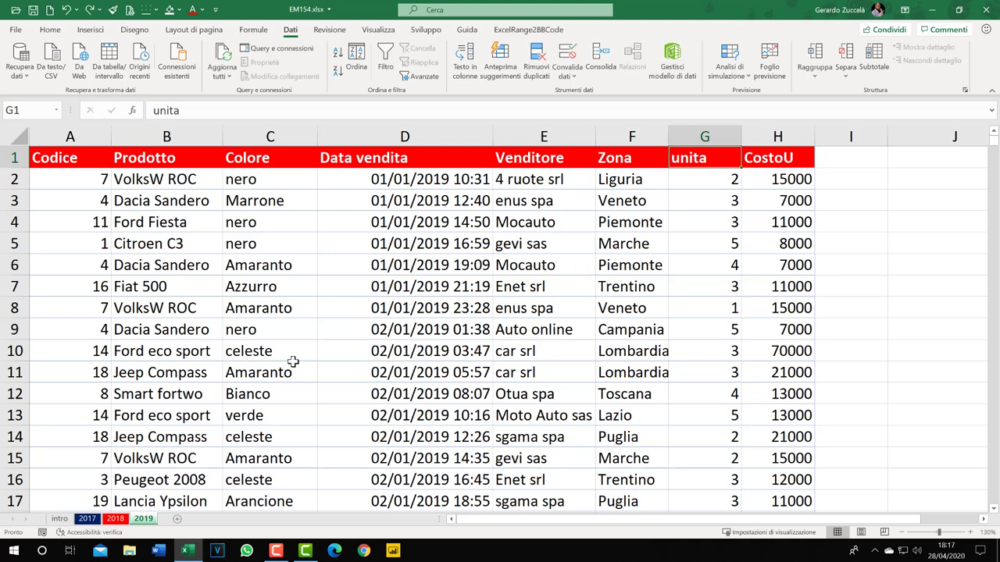
{"action": "left_click", "coordinate": [115, 519]}
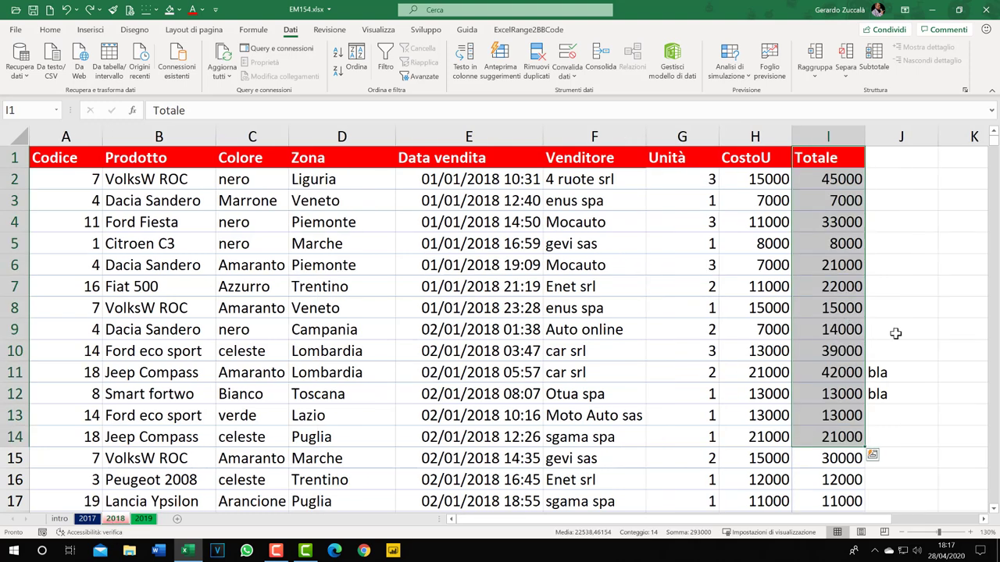
Compare the Unità, CostoU and Totale headers on the 2017 and 2018 sheets
{"action": "left_click_drag", "start_coordinate": [895, 334], "coordinate": [881, 437]}
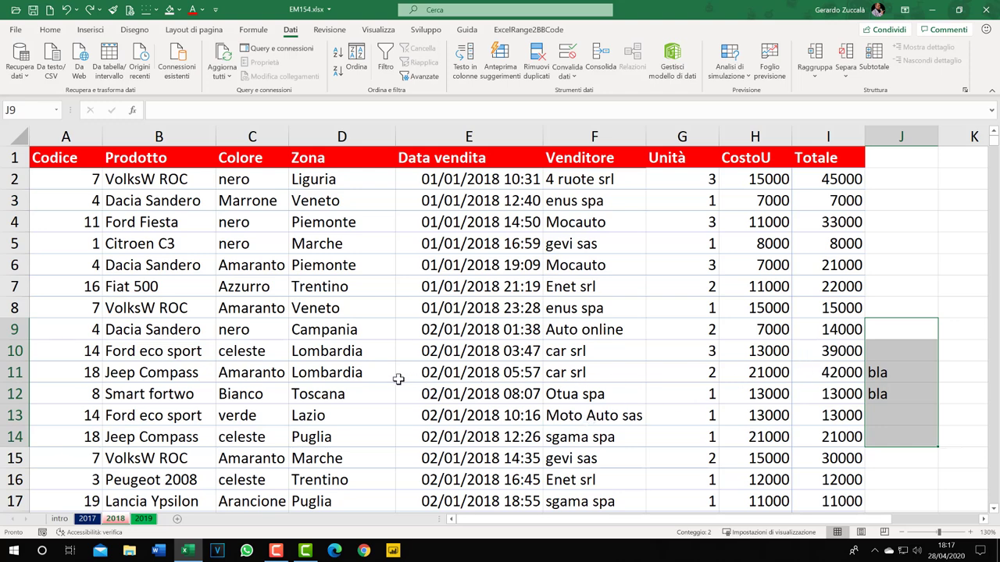
{"action": "left_click", "coordinate": [86, 519]}
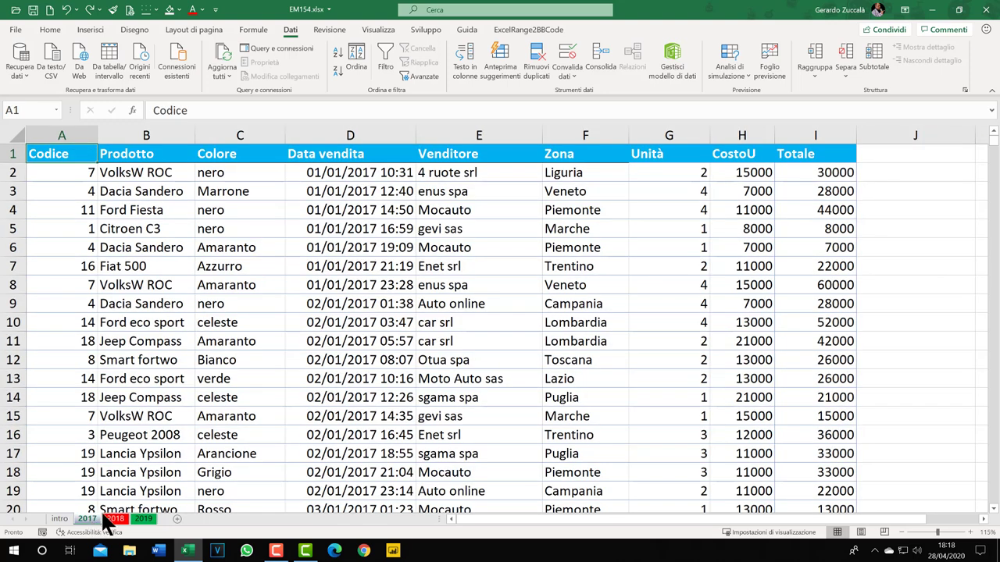
{"action": "left_click_drag", "start_coordinate": [649, 153], "coordinate": [719, 153]}
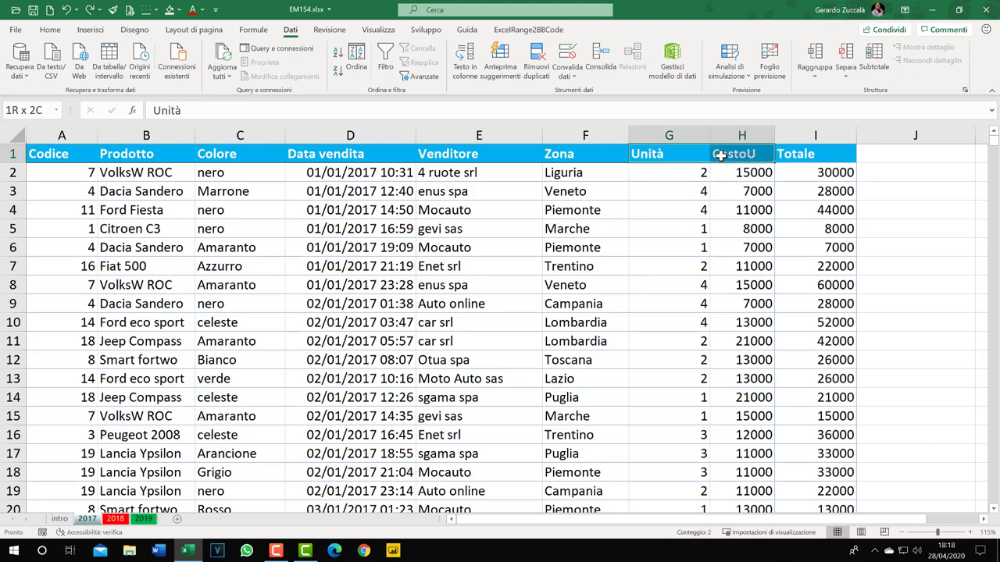
{"action": "left_click", "coordinate": [736, 154]}
{"action": "left_click", "coordinate": [802, 154]}
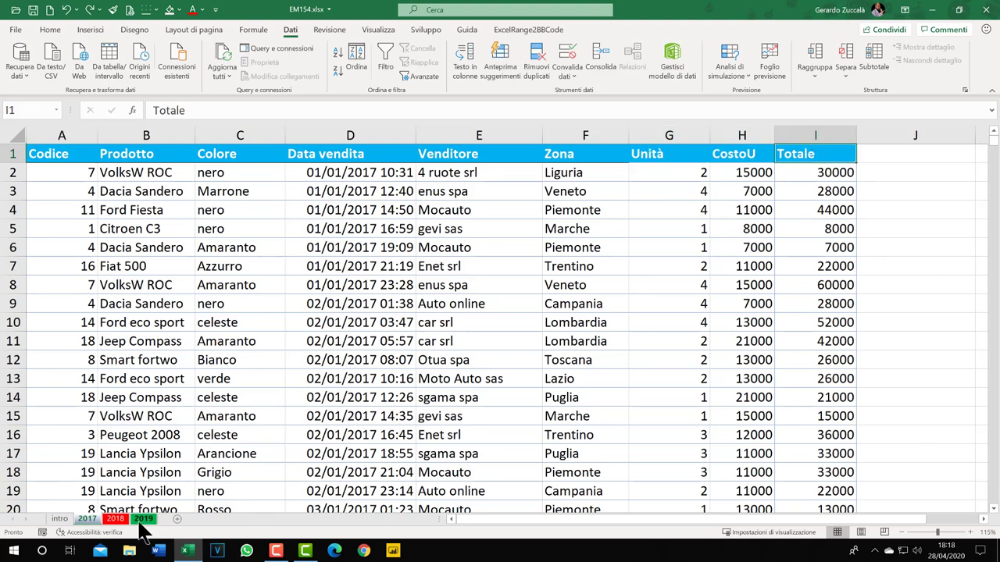
{"action": "left_click", "coordinate": [115, 519]}
{"action": "left_click", "coordinate": [680, 157]}
{"action": "left_click", "coordinate": [742, 156]}
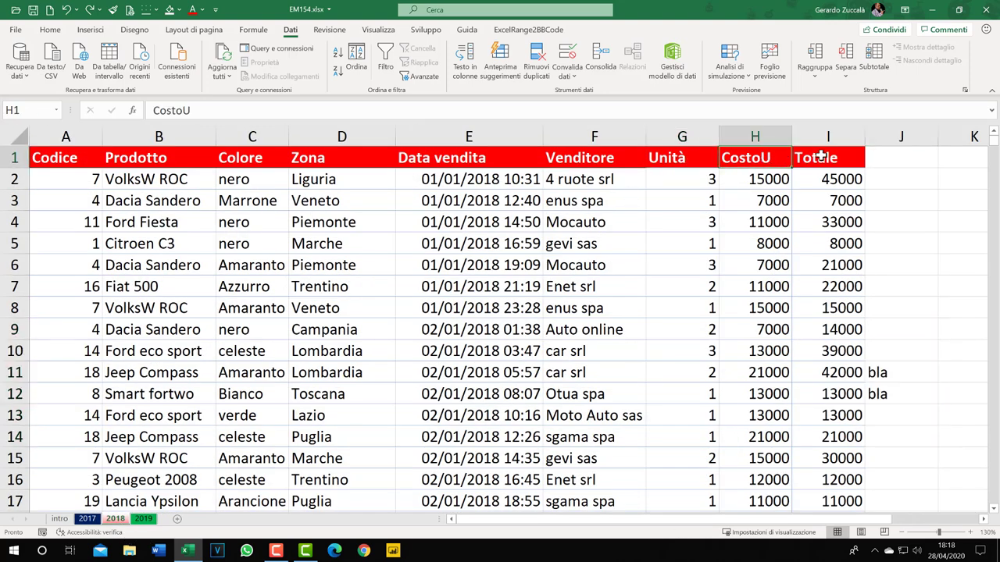
{"action": "left_click", "coordinate": [826, 156]}
On the 2019 sheet, inspect the CostoU header and the empty column I beside it
{"action": "left_click", "coordinate": [143, 519]}
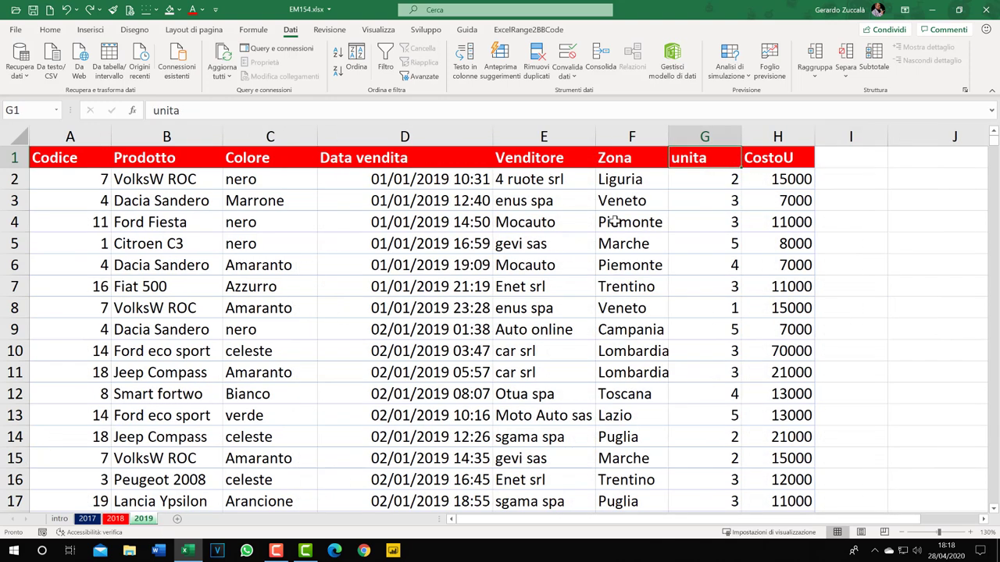
{"action": "left_click", "coordinate": [749, 158]}
{"action": "left_click_drag", "start_coordinate": [842, 160], "coordinate": [836, 433]}
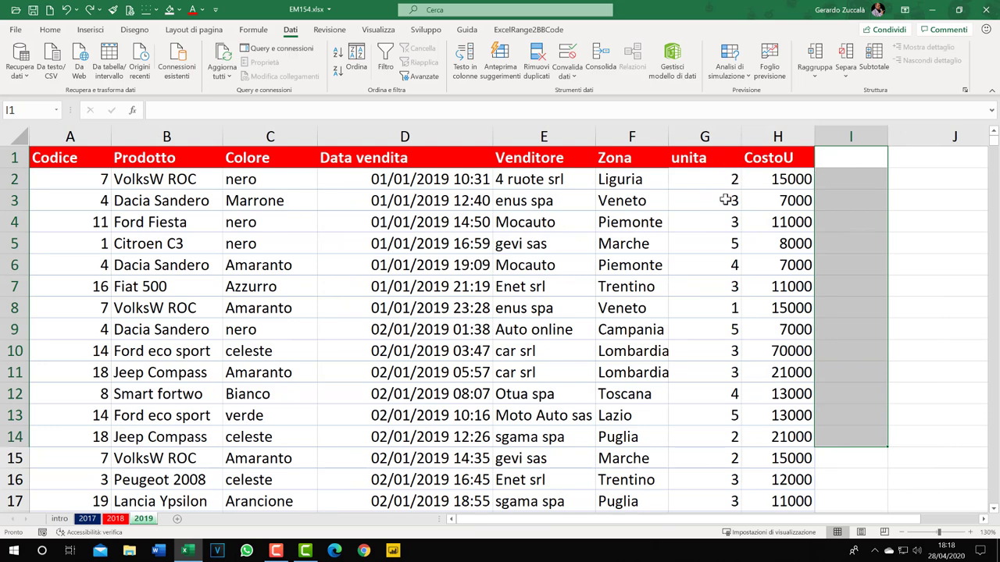
{"action": "left_click", "coordinate": [835, 178]}
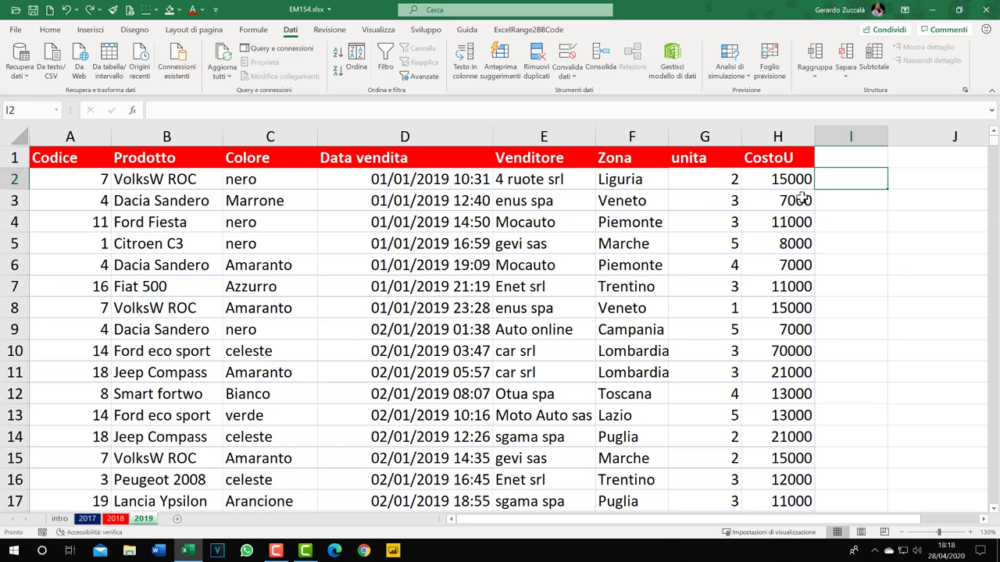
{"action": "left_click_drag", "start_coordinate": [847, 154], "coordinate": [845, 416]}
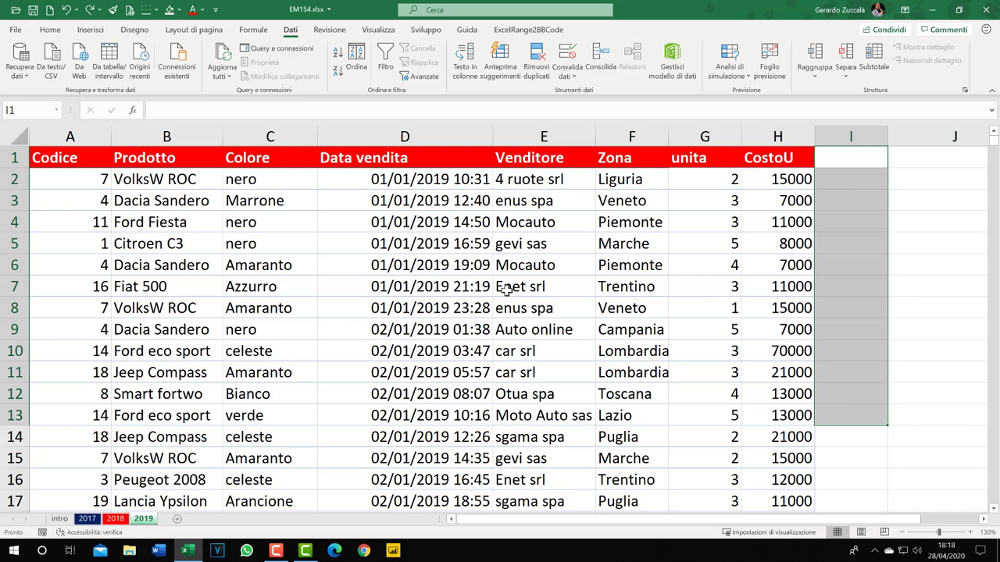
{"action": "left_click", "coordinate": [343, 328]}
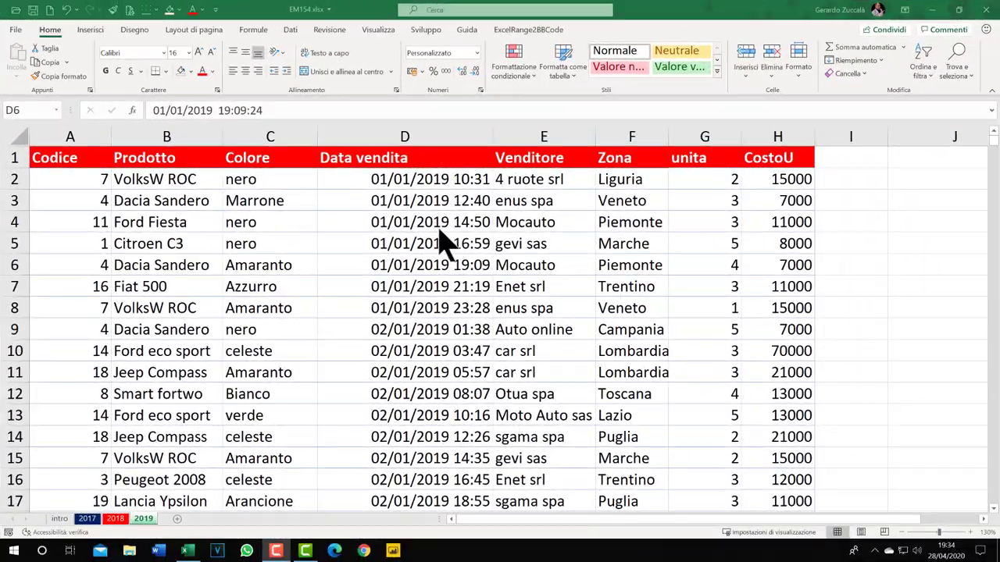
Select several cells in columns C to E of the 2019 sales data
{"action": "left_click", "coordinate": [291, 314]}
{"action": "left_click", "coordinate": [470, 375]}
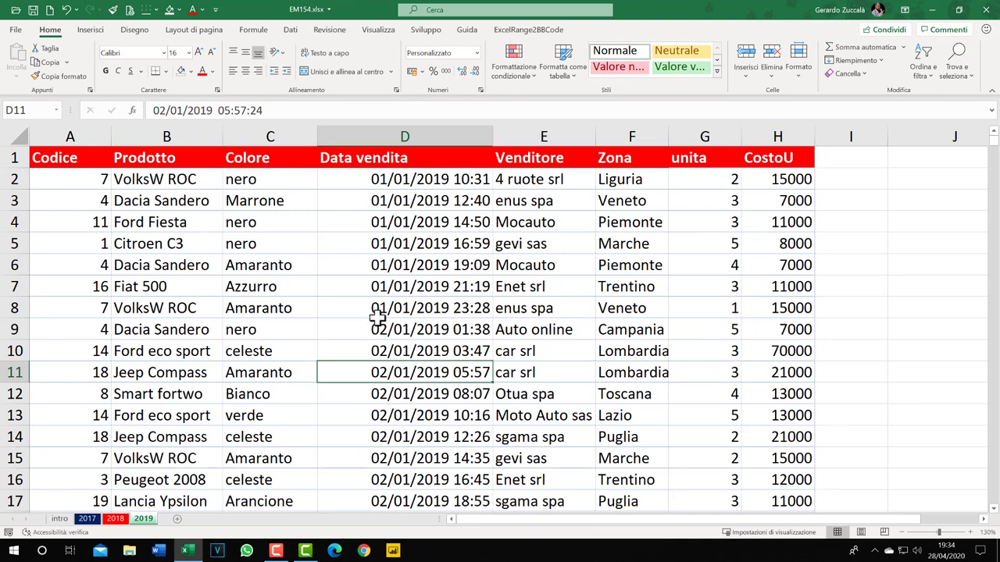
{"action": "left_click", "coordinate": [379, 314]}
{"action": "left_click", "coordinate": [506, 267]}
{"action": "left_click", "coordinate": [308, 245]}
{"action": "left_click", "coordinate": [472, 330]}
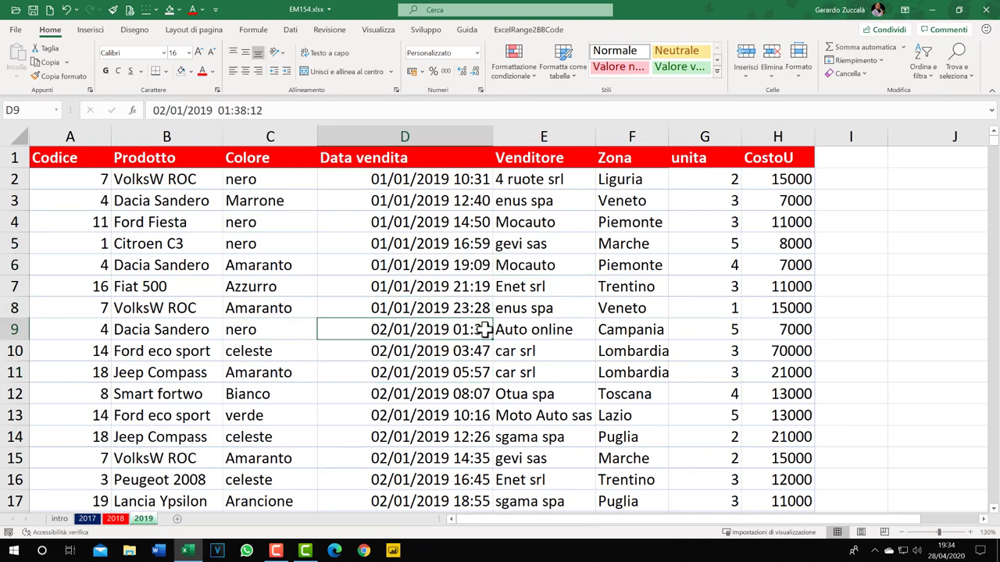
{"action": "left_click", "coordinate": [466, 265]}
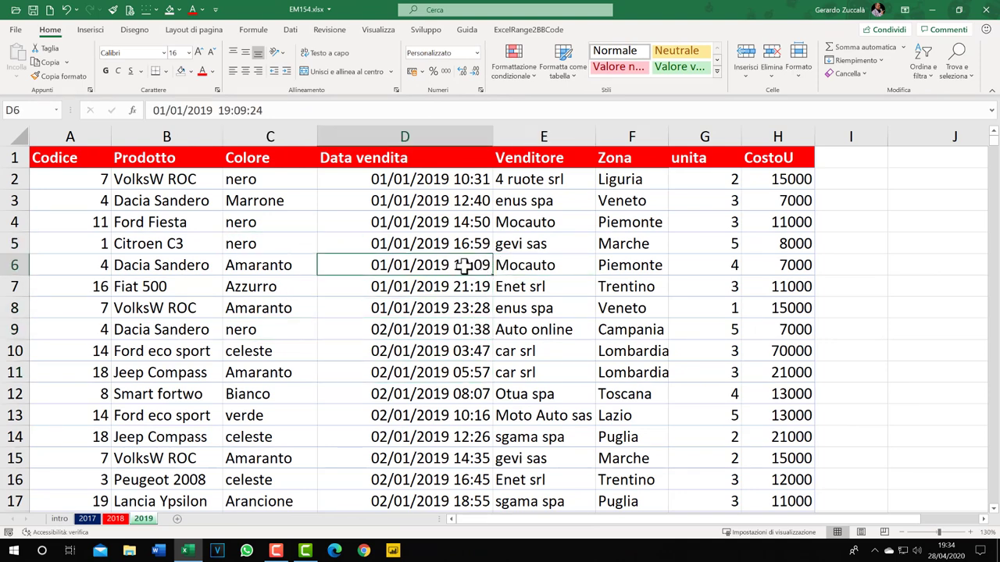
Switch to the 2017 sheet, select cell E13, and show the Dati ribbon tab
{"action": "left_click", "coordinate": [87, 519]}
{"action": "left_click_drag", "start_coordinate": [350, 312], "coordinate": [457, 282]}
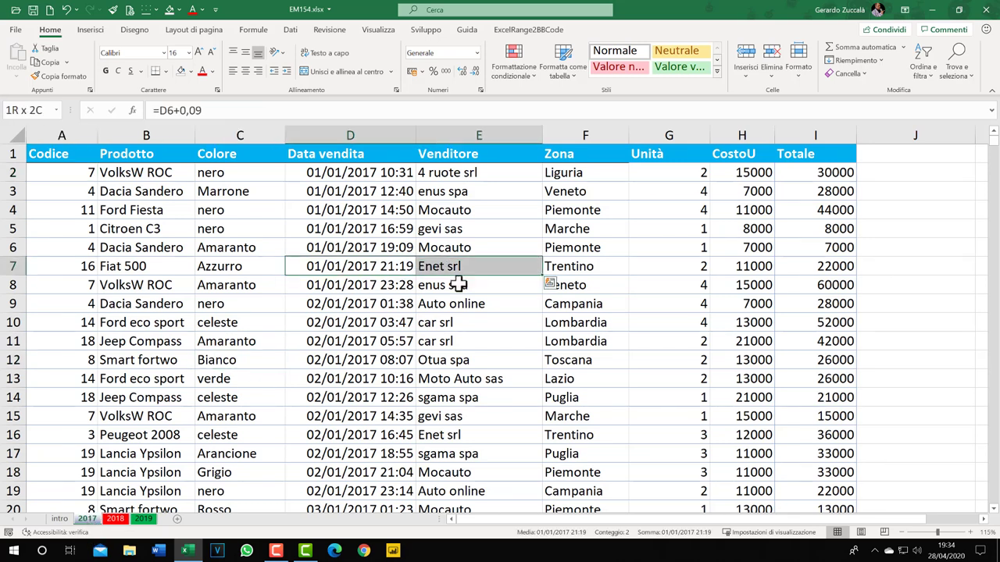
{"action": "left_click", "coordinate": [479, 378]}
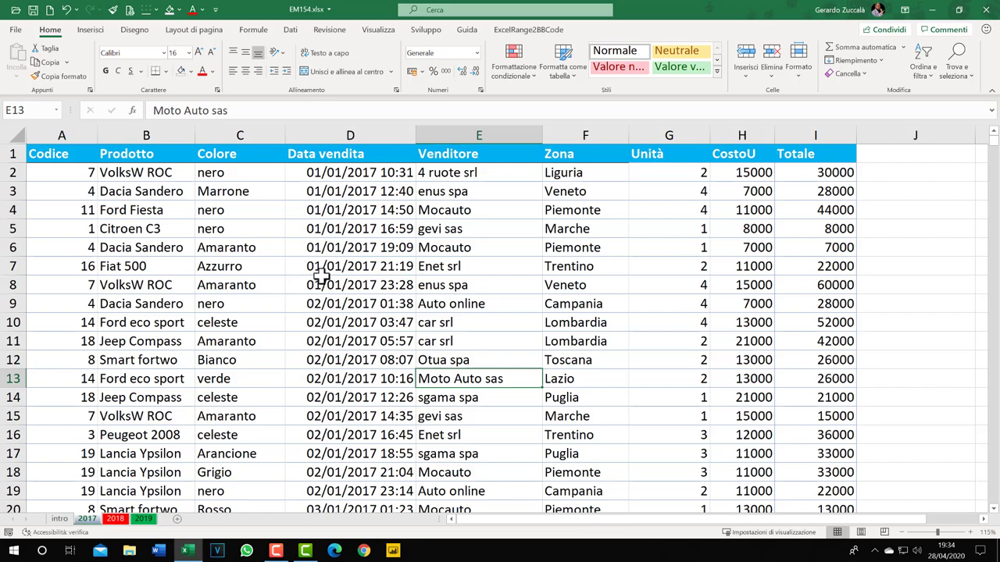
{"action": "left_click", "coordinate": [290, 31]}
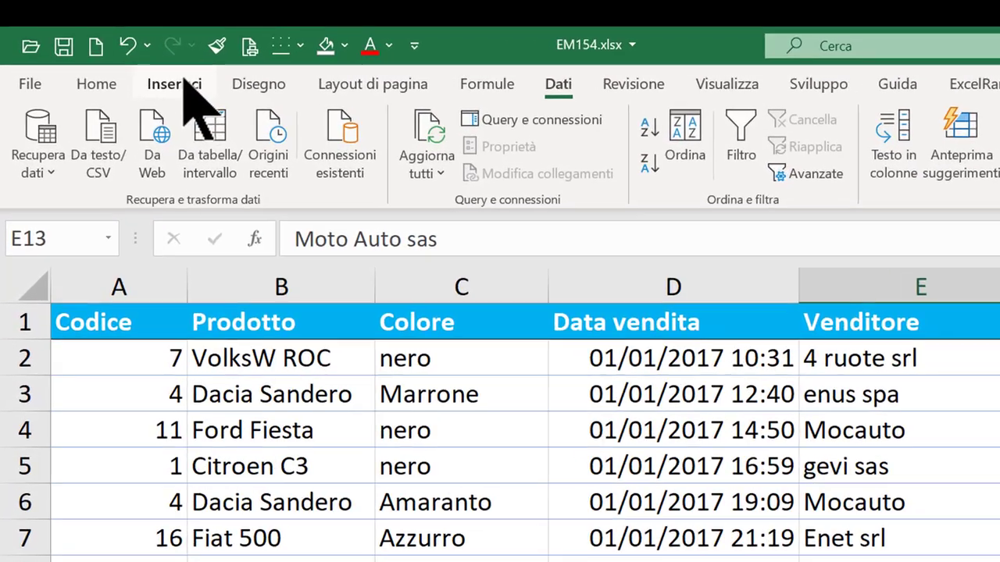
{"action": "left_click", "coordinate": [180, 83]}
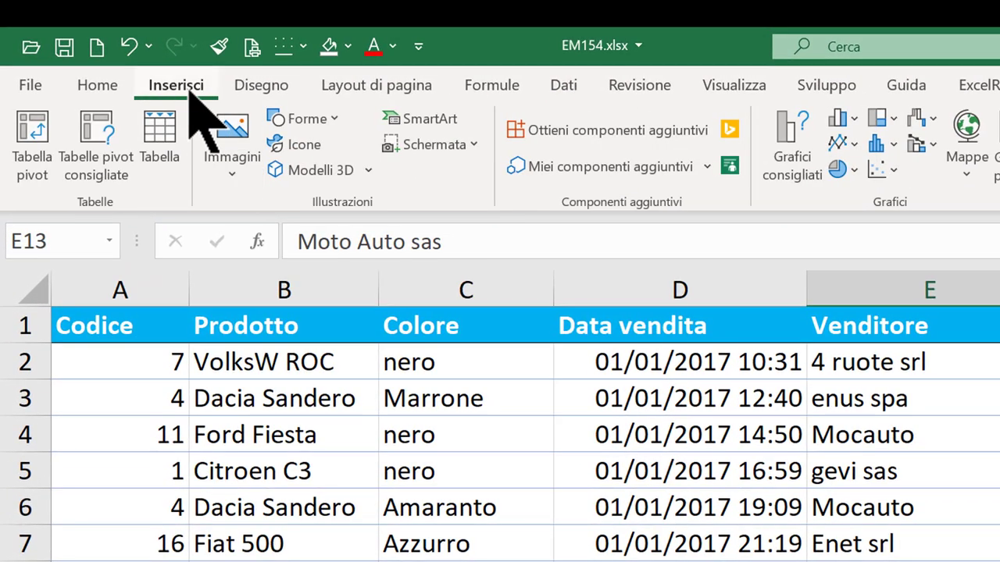
{"action": "left_click", "coordinate": [559, 86]}
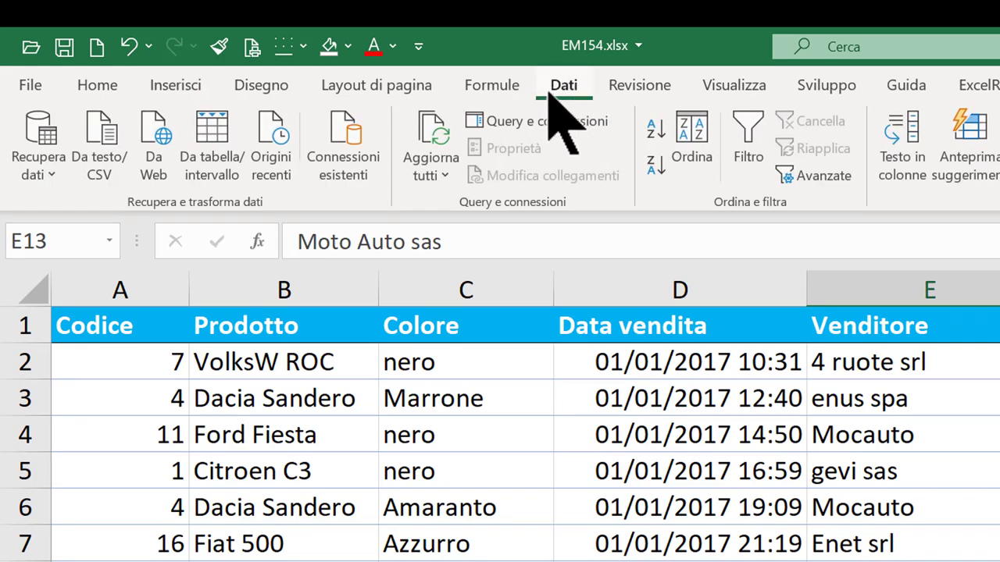
Make a table with headers from 2017 range $A$1:$I$4001 and load it into Power Query
{"action": "left_click", "coordinate": [228, 157]}
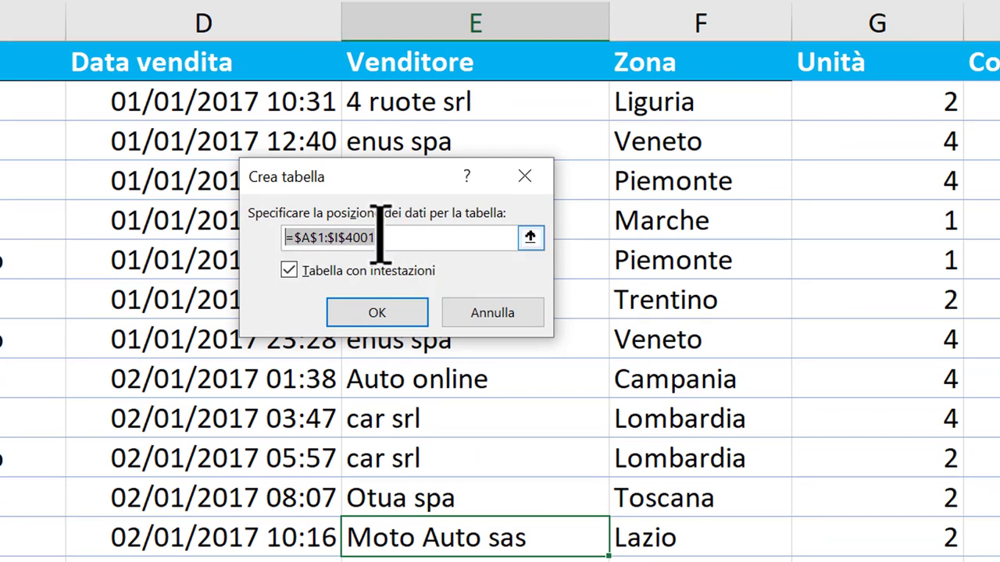
{"action": "left_click_drag", "start_coordinate": [426, 184], "coordinate": [441, 178]}
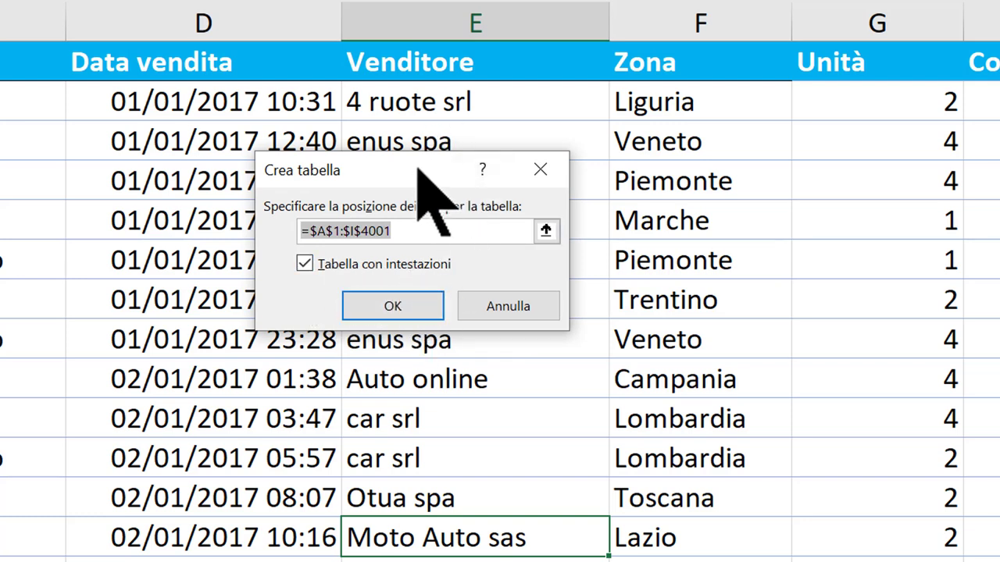
{"action": "left_click_drag", "start_coordinate": [420, 173], "coordinate": [438, 153]}
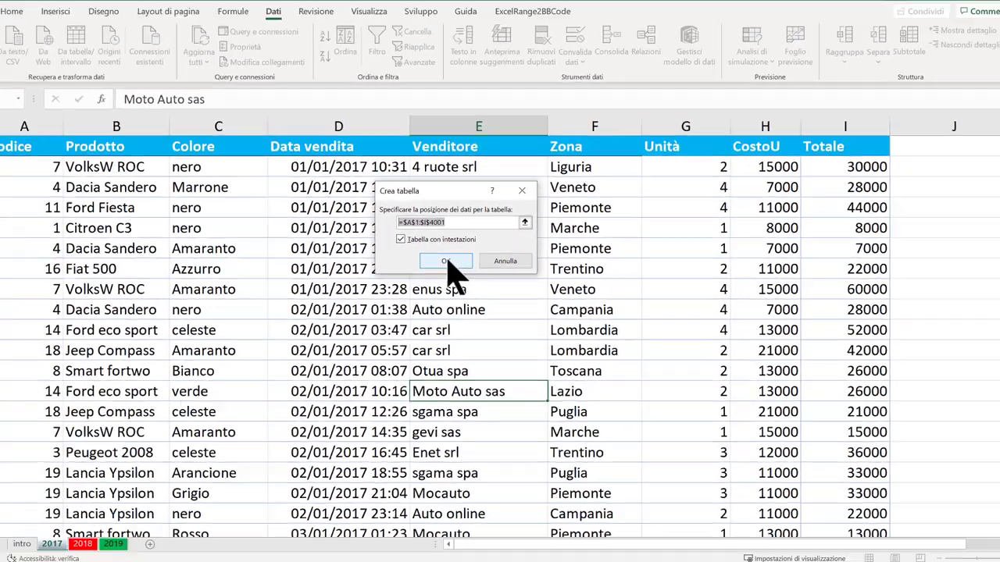
{"action": "left_click", "coordinate": [438, 265]}
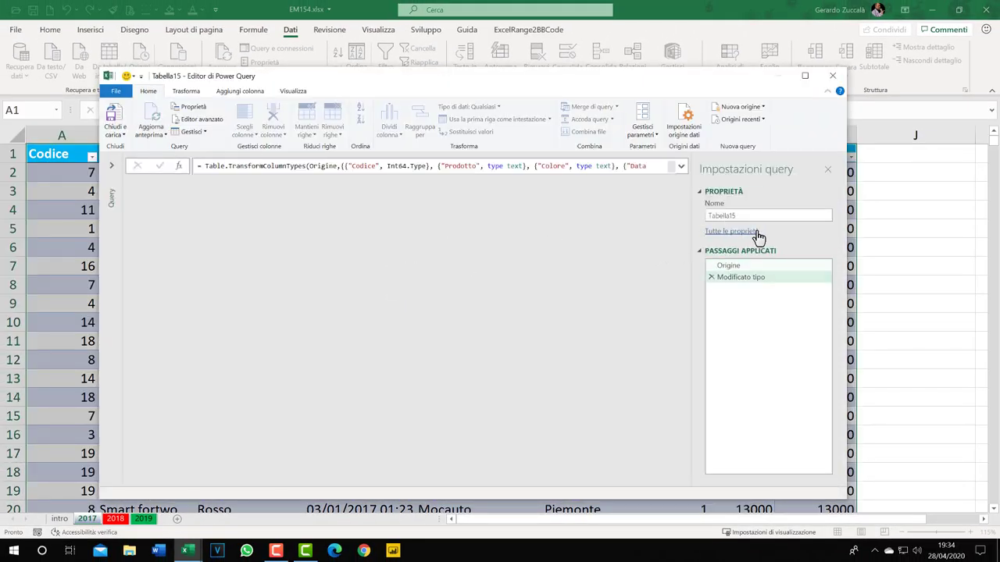
Name the query Vendite2017 and load it with Crea solo connessione
{"action": "type", "text": "Vendite2017"}
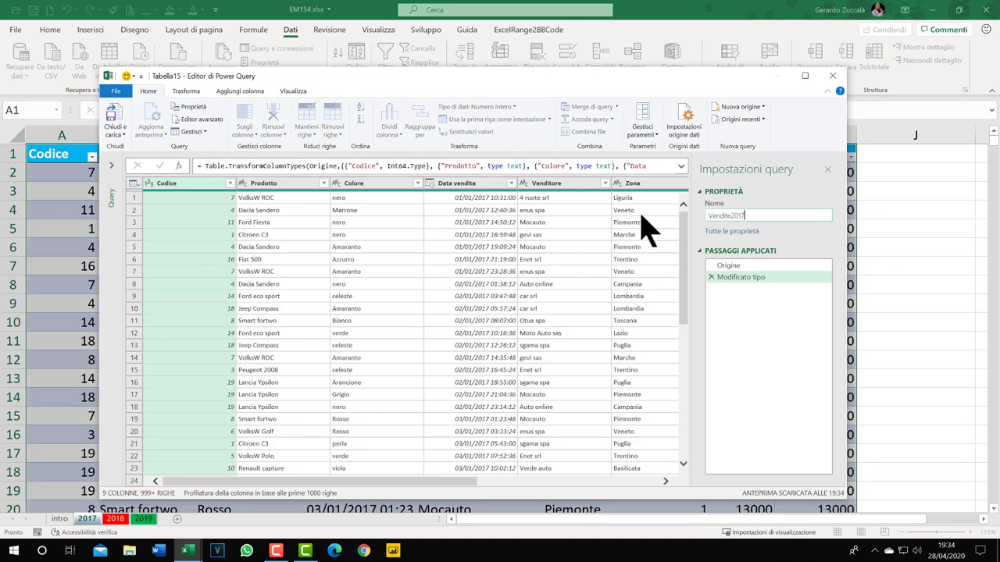
{"action": "left_click", "coordinate": [119, 134]}
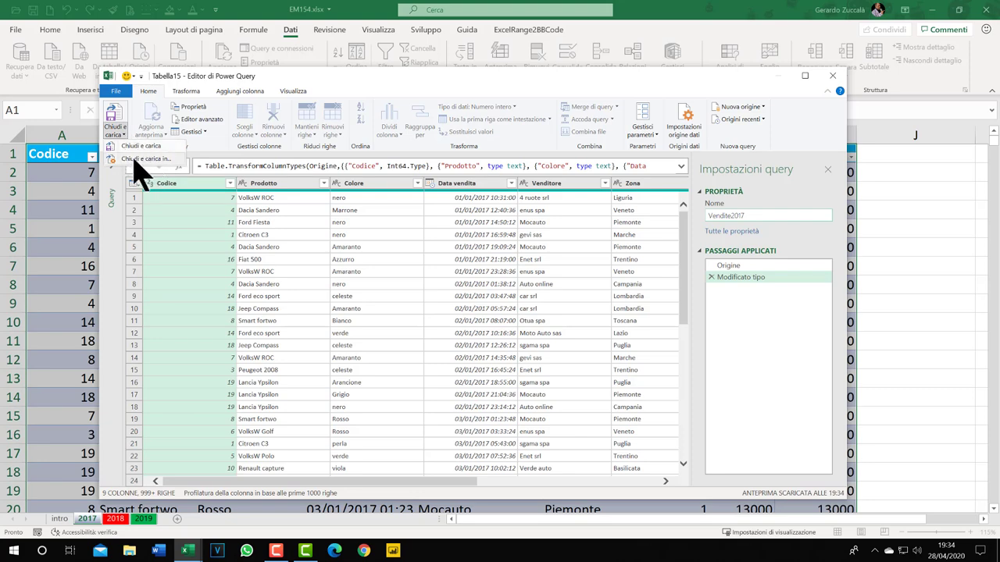
{"action": "left_click", "coordinate": [136, 160]}
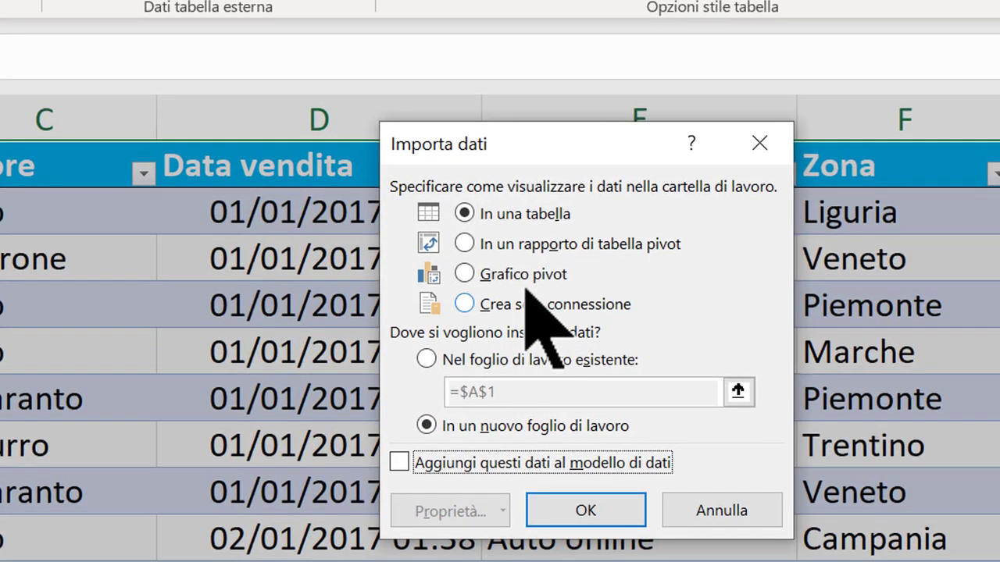
{"action": "left_click", "coordinate": [466, 303]}
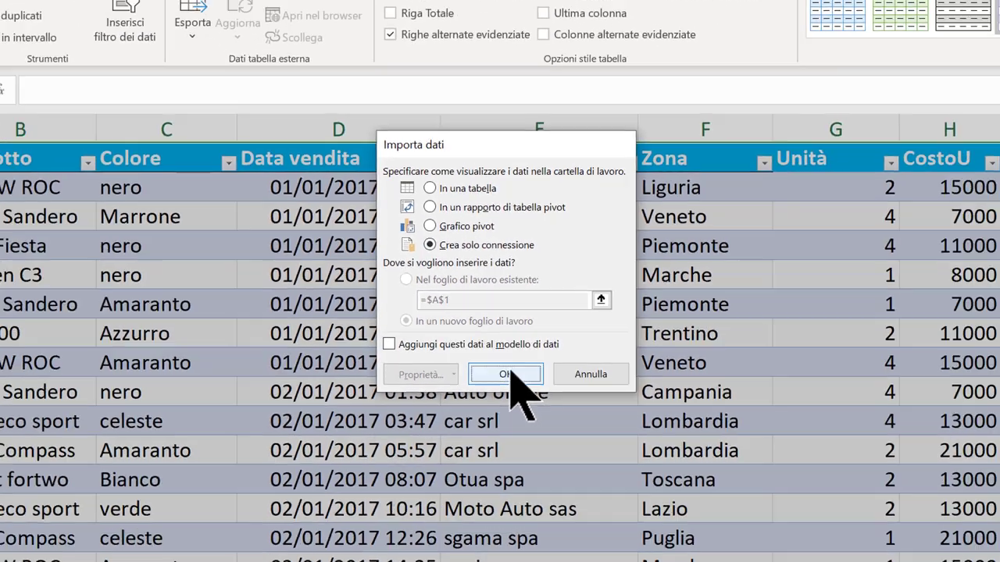
{"action": "left_click", "coordinate": [509, 374]}
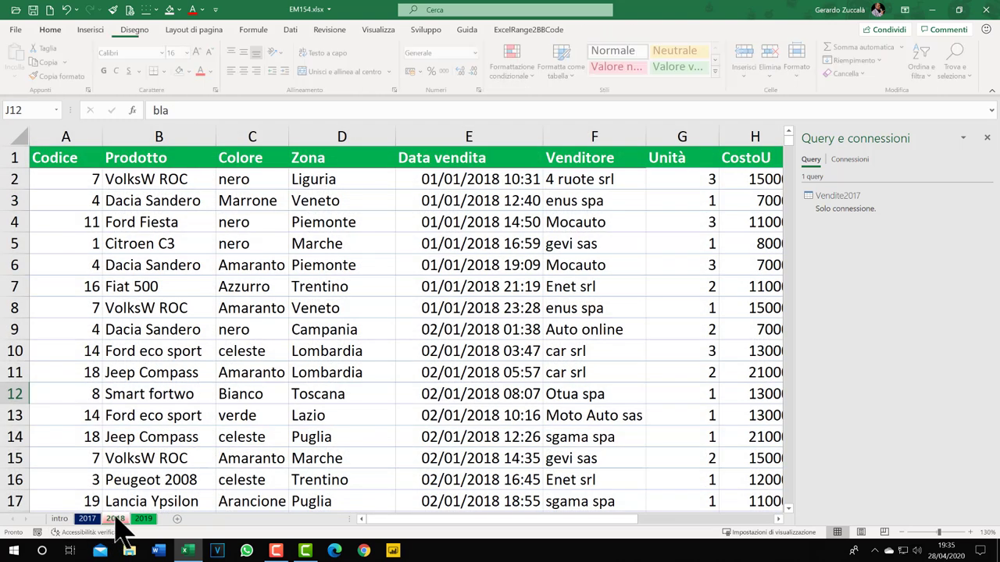
Turn the 2018 sheet data into query Vendite2018, loaded as connection only
{"action": "left_click", "coordinate": [115, 519]}
{"action": "left_click", "coordinate": [283, 306]}
{"action": "left_click", "coordinate": [290, 30]}
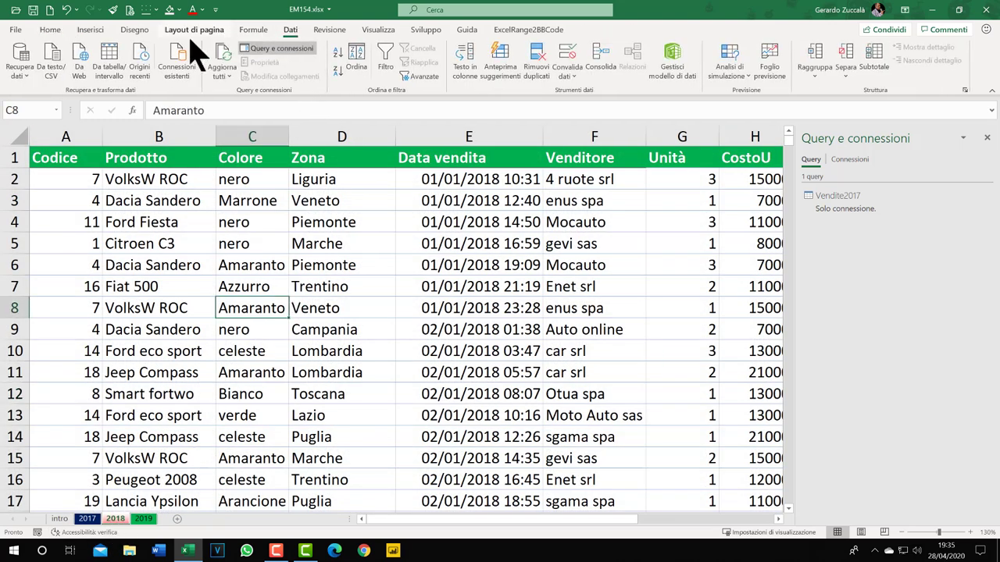
{"action": "left_click", "coordinate": [112, 79]}
{"action": "left_click", "coordinate": [449, 248]}
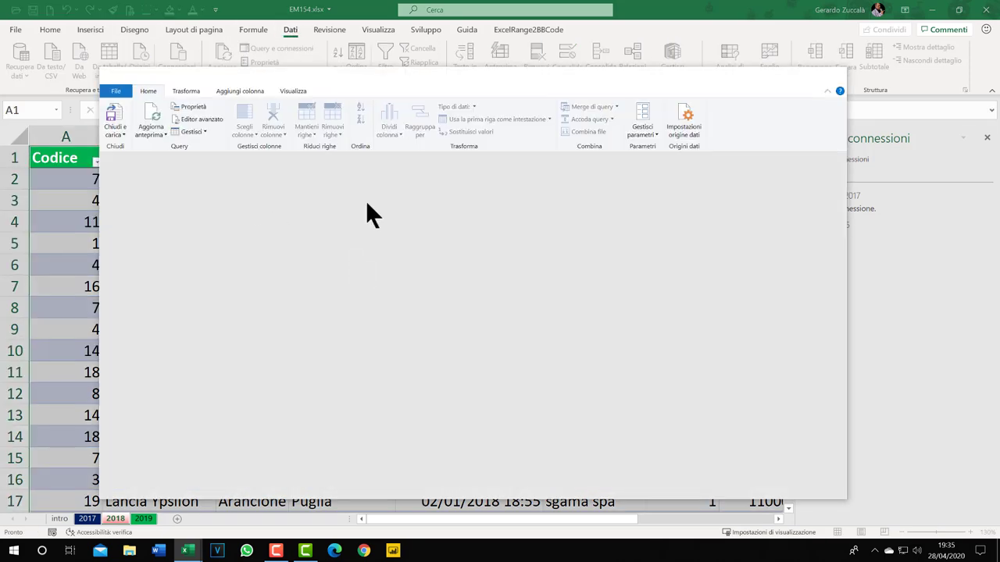
{"action": "type", "text": "Vendite2018"}
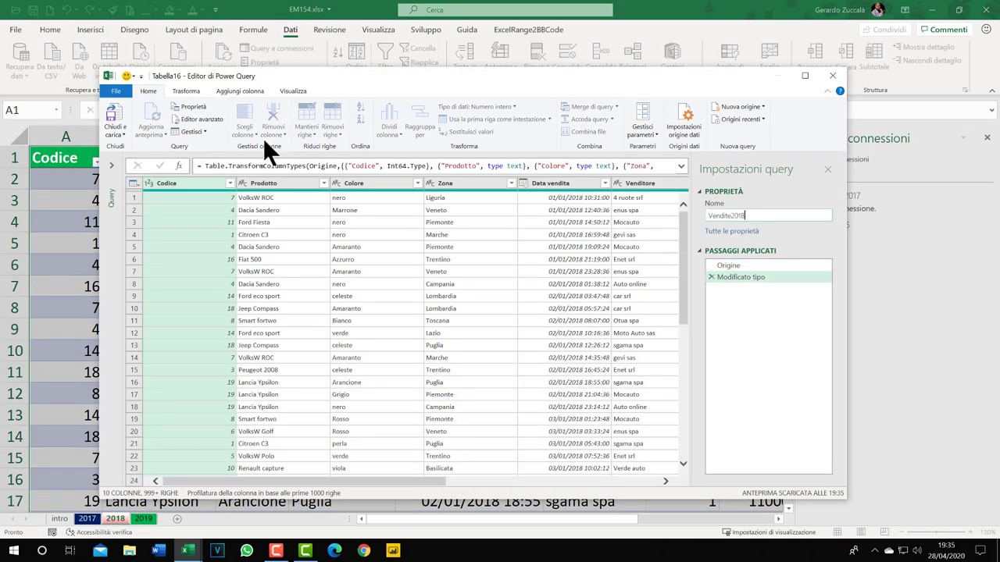
{"action": "left_click", "coordinate": [115, 125]}
{"action": "left_click", "coordinate": [405, 216]}
{"action": "left_click", "coordinate": [459, 289]}
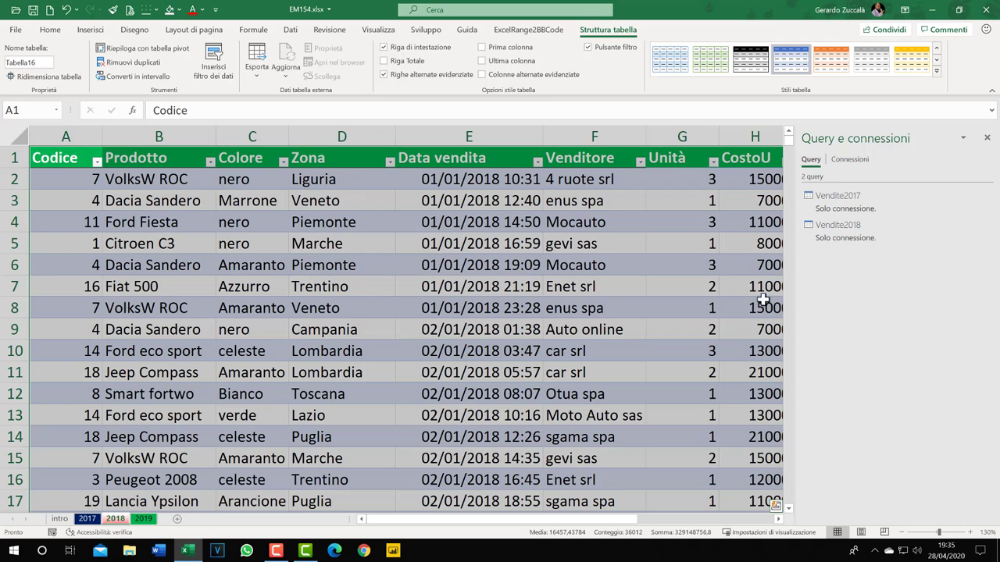
Turn the 2019 sheet data into query Vendite2019, loaded as connection only
{"action": "left_click", "coordinate": [143, 519]}
{"action": "left_click", "coordinate": [290, 30]}
{"action": "left_click", "coordinate": [109, 62]}
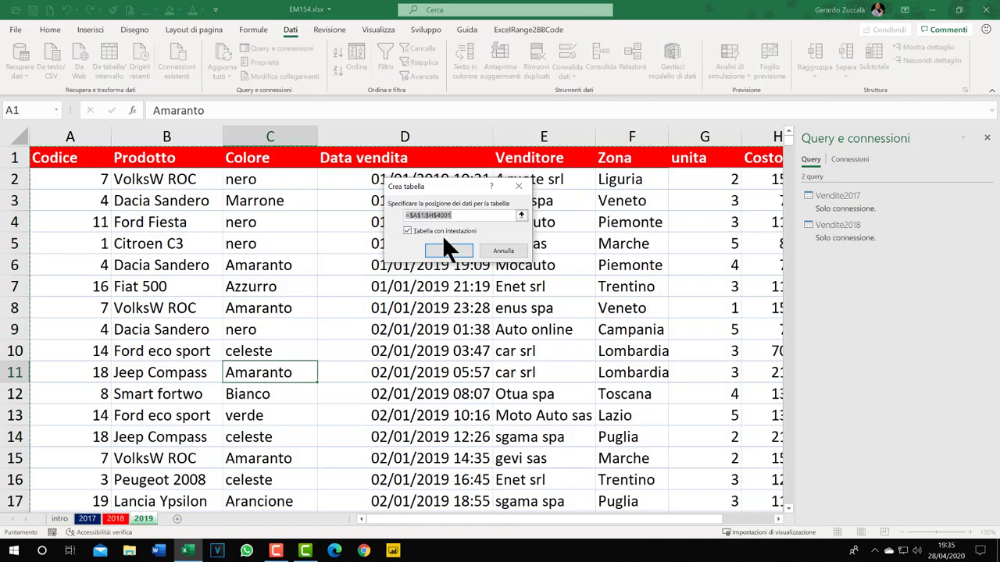
{"action": "left_click", "coordinate": [438, 251]}
{"action": "double_click", "coordinate": [723, 216]}
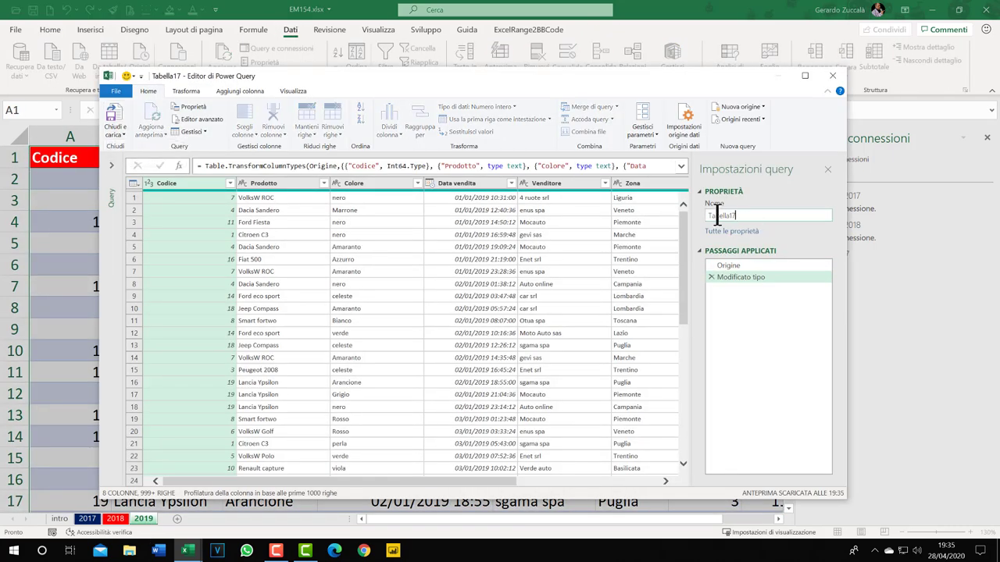
{"action": "type", "text": "Verdite2019"}
{"action": "left_click", "coordinate": [115, 133]}
{"action": "left_click", "coordinate": [140, 160]}
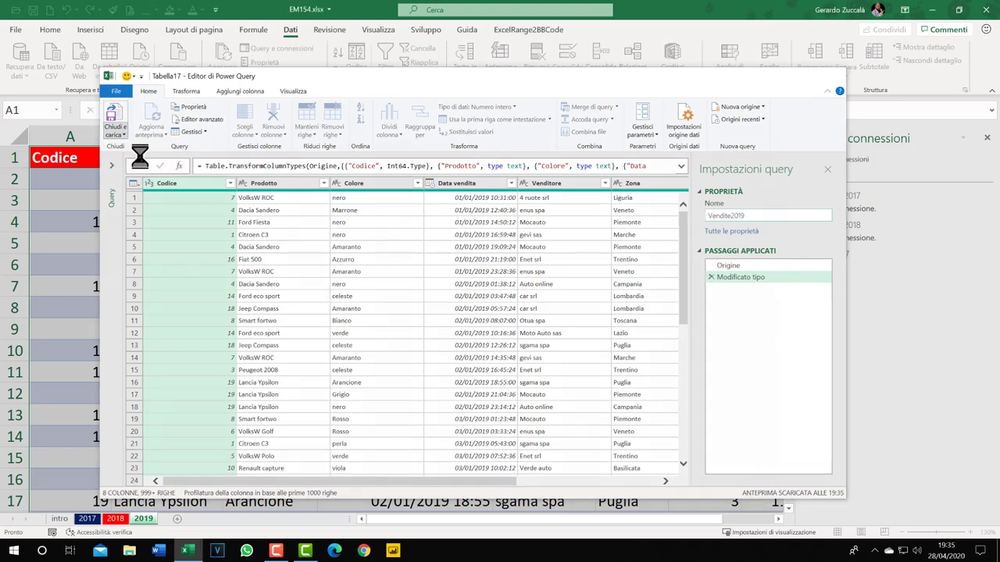
{"action": "left_click", "coordinate": [400, 210]}
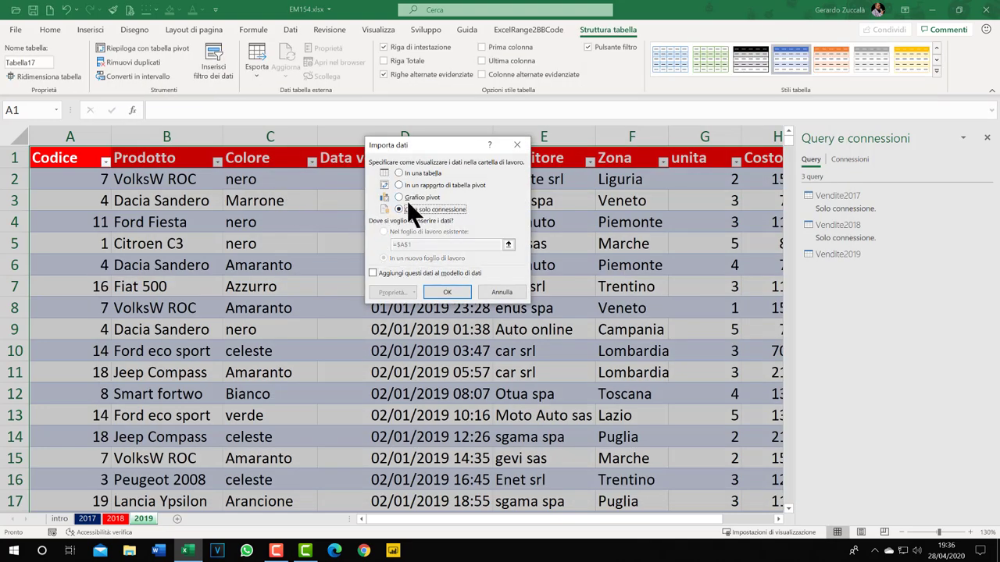
{"action": "left_click", "coordinate": [446, 292]}
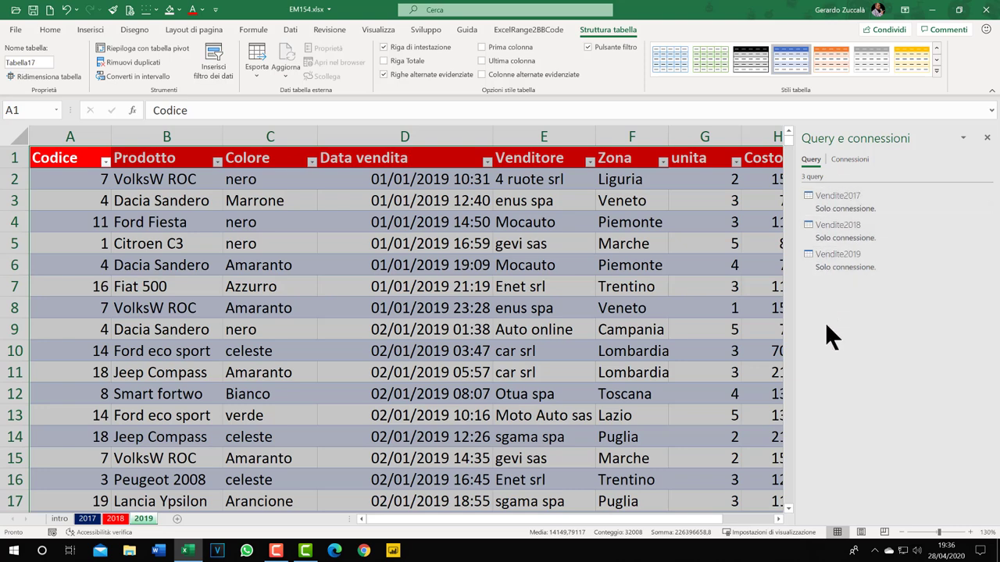
{"action": "mouse_move", "coordinate": [837, 202]}
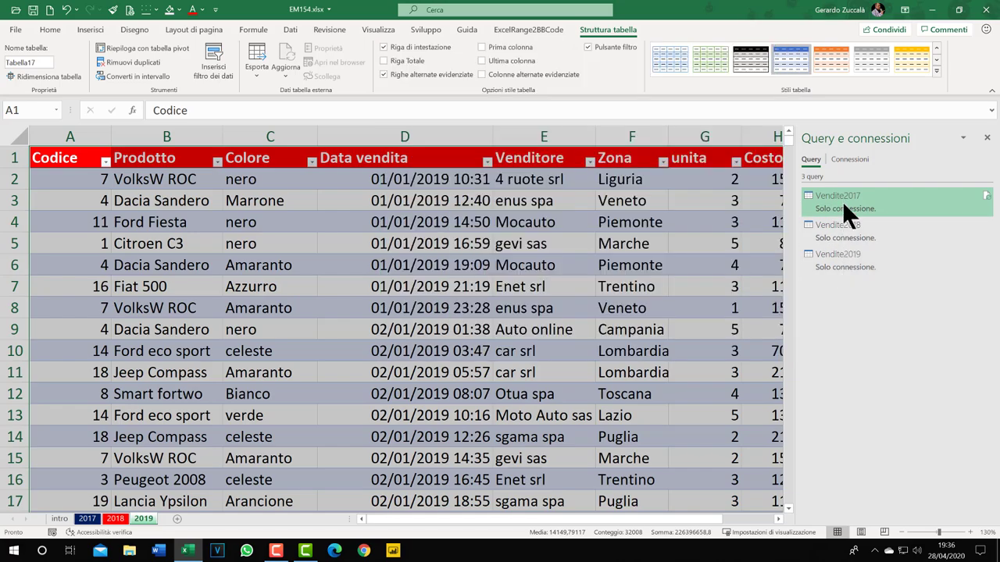
{"action": "right_click", "coordinate": [841, 196]}
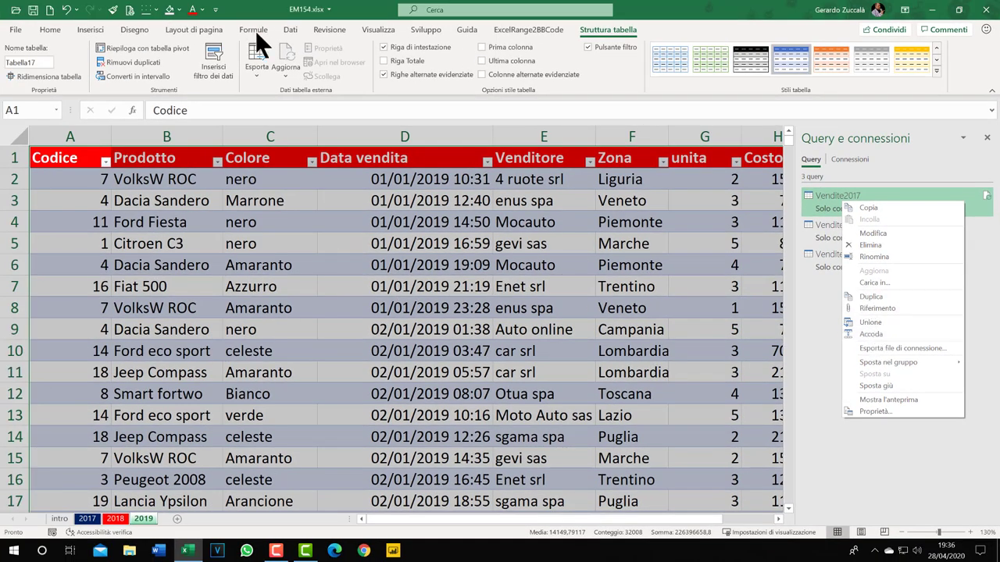
{"action": "left_click", "coordinate": [290, 30]}
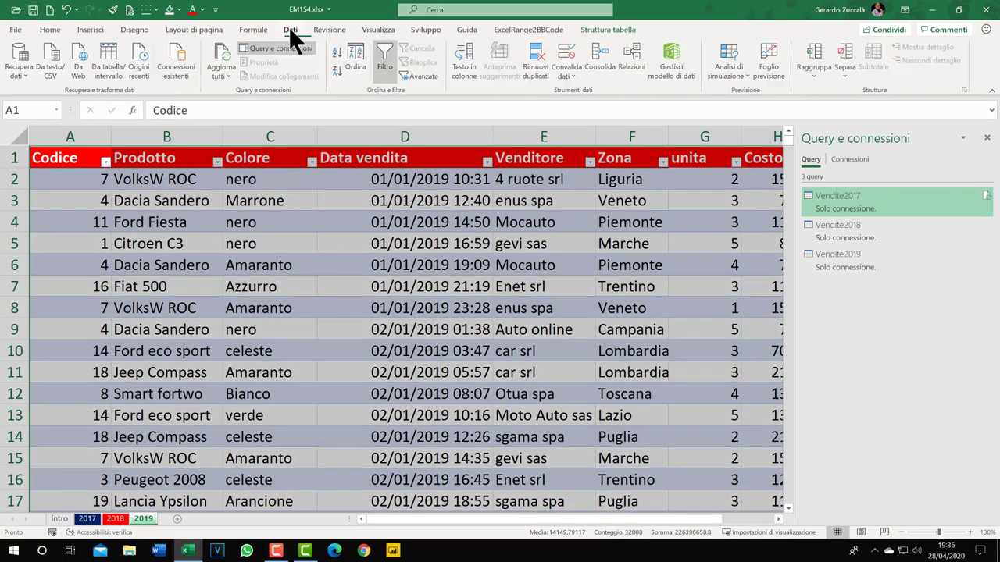
{"action": "left_click", "coordinate": [22, 70]}
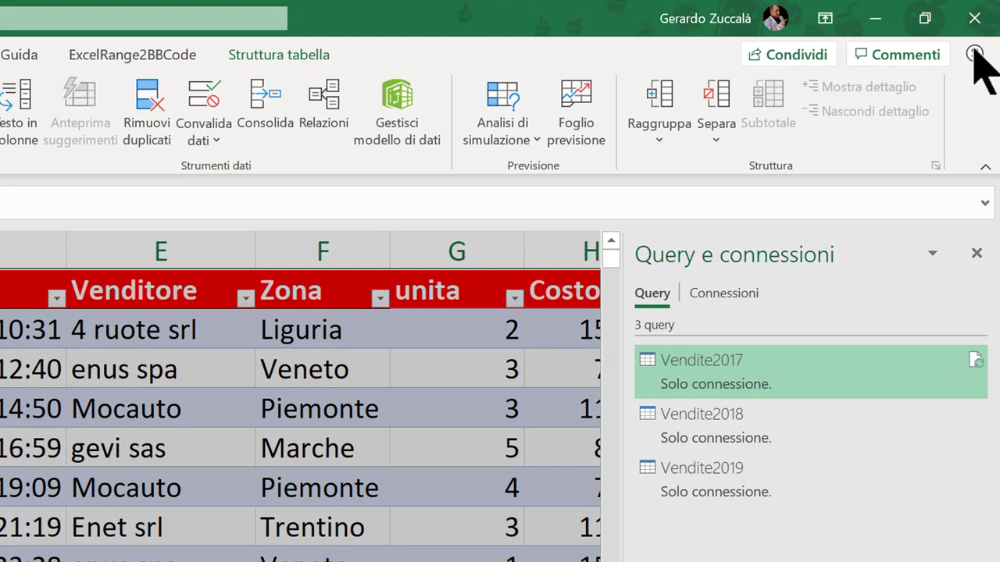
{"action": "left_click", "coordinate": [975, 53]}
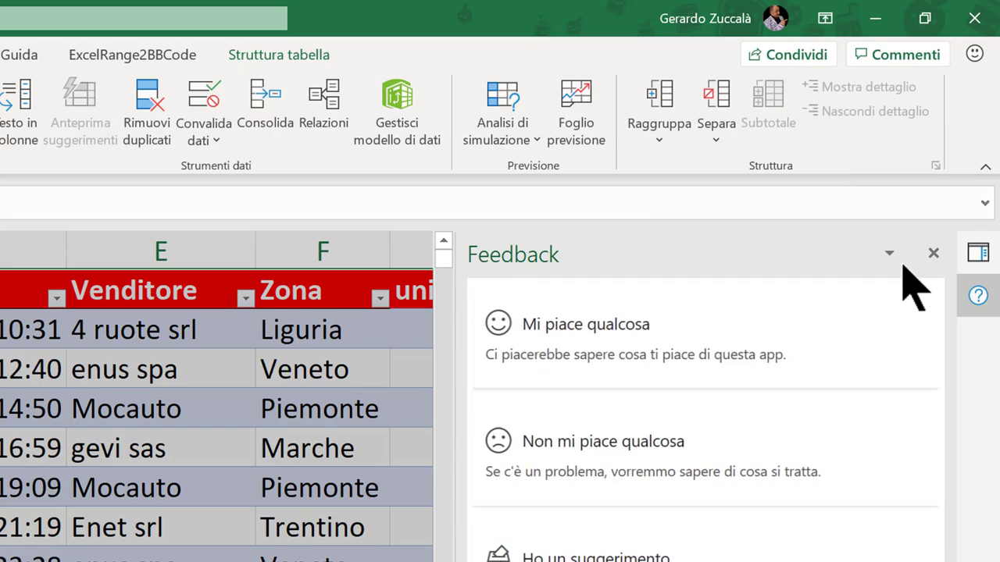
{"action": "left_click", "coordinate": [933, 252]}
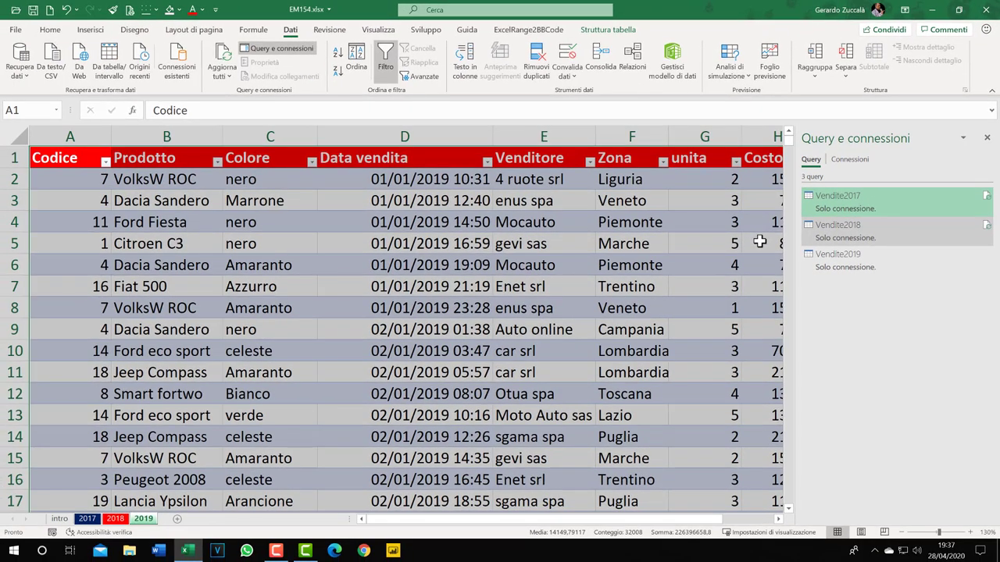
Append Vendite2018 and Vendite2019 to Vendite2017 using the Tre o più tabelle option
{"action": "right_click", "coordinate": [830, 200]}
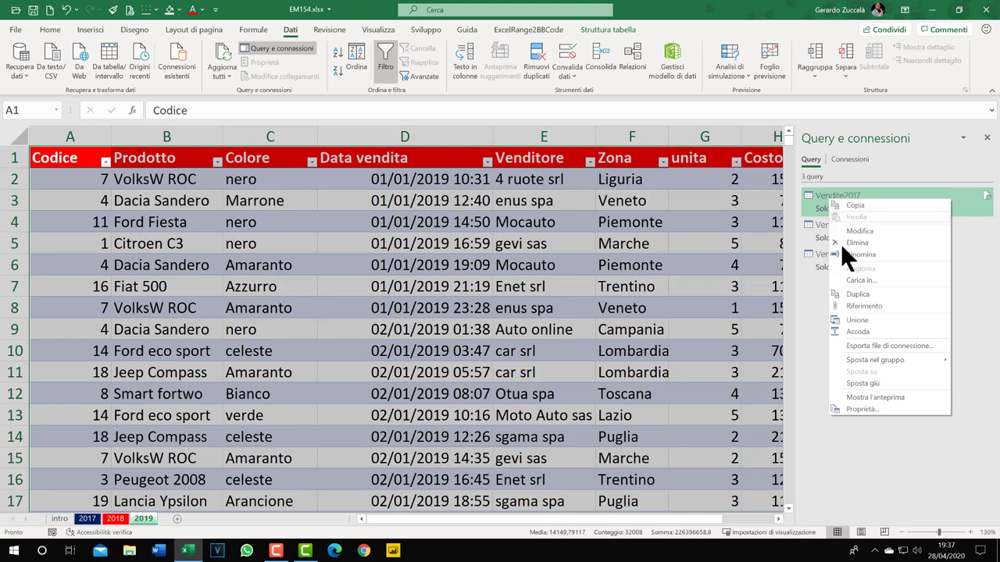
{"action": "left_click", "coordinate": [856, 330]}
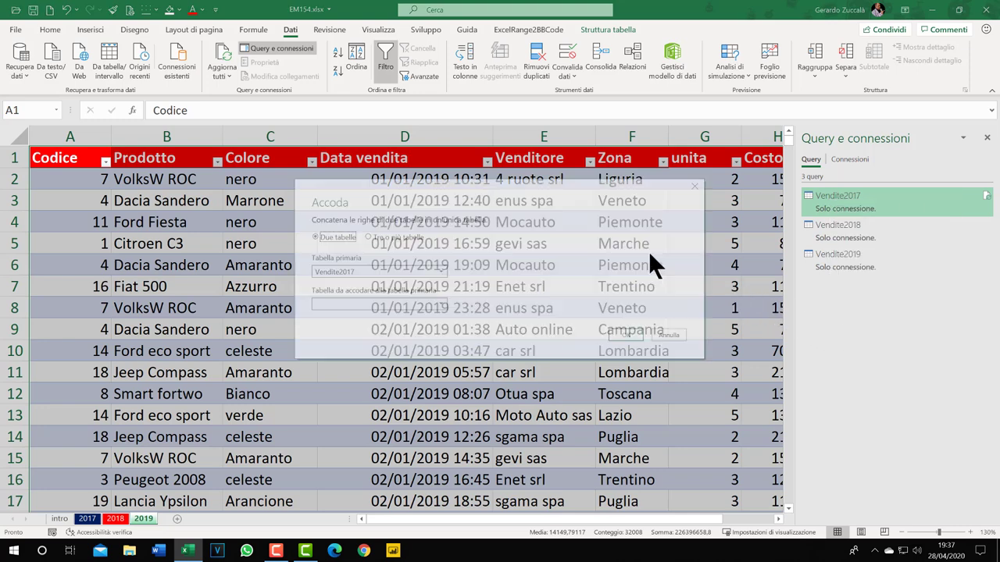
{"action": "left_click_drag", "start_coordinate": [482, 186], "coordinate": [478, 156]}
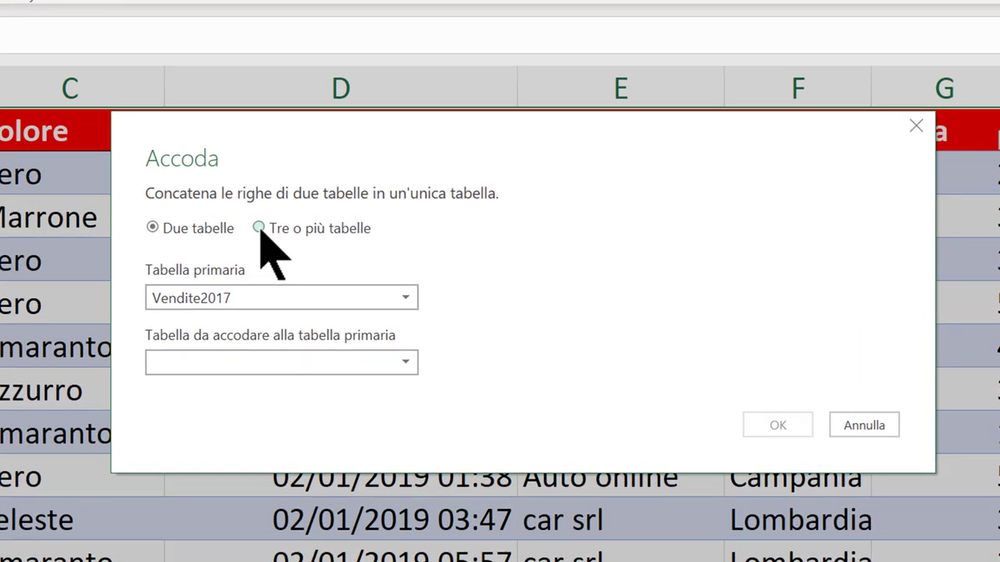
{"action": "left_click", "coordinate": [259, 227]}
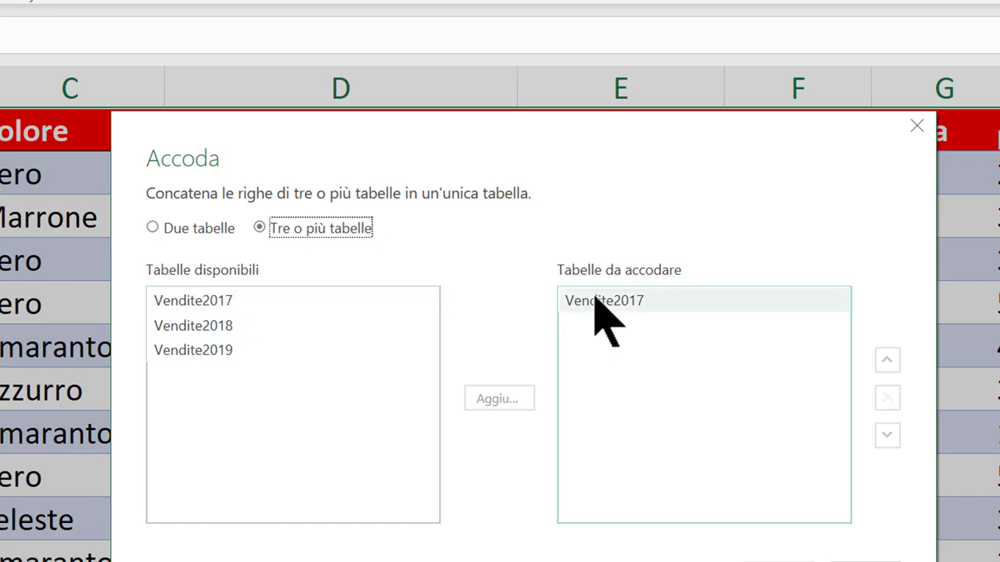
{"action": "left_click", "coordinate": [195, 325]}
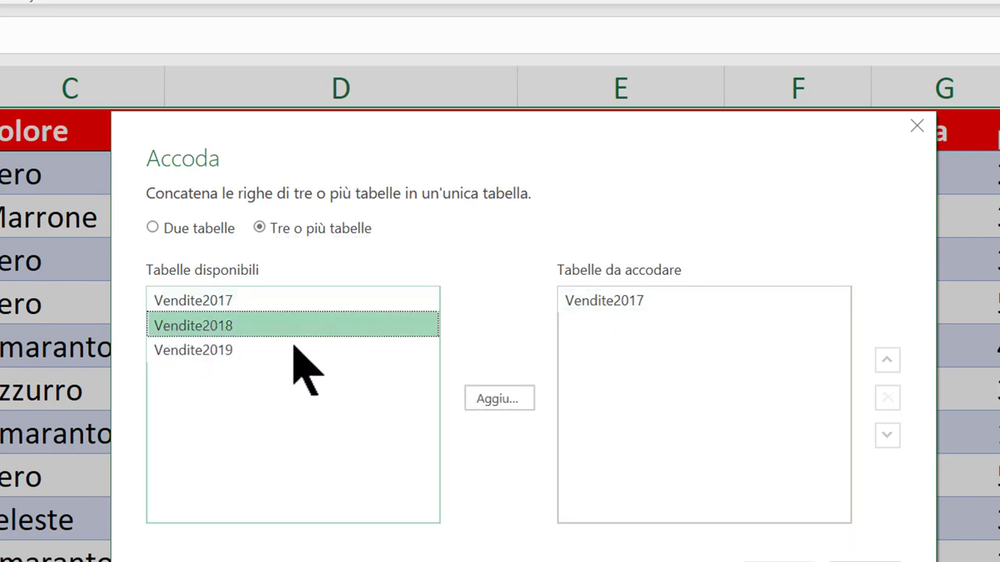
{"action": "left_click", "coordinate": [478, 398]}
{"action": "left_click", "coordinate": [226, 352]}
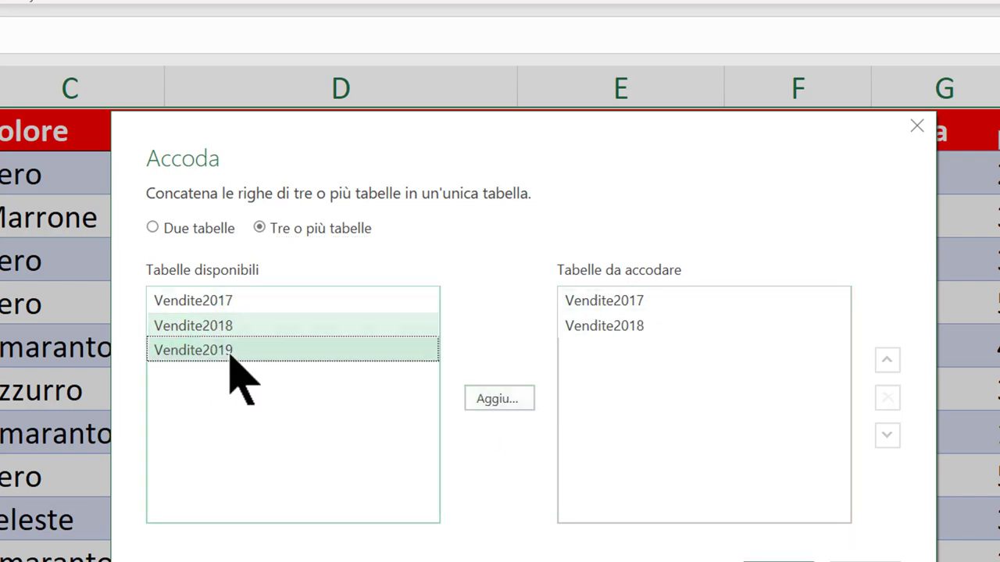
{"action": "left_click", "coordinate": [502, 395]}
Confirm appending Vendite2017, 2018 and 2019, and rename the resulting Accoda1 query to Totale
{"action": "left_click", "coordinate": [624, 377]}
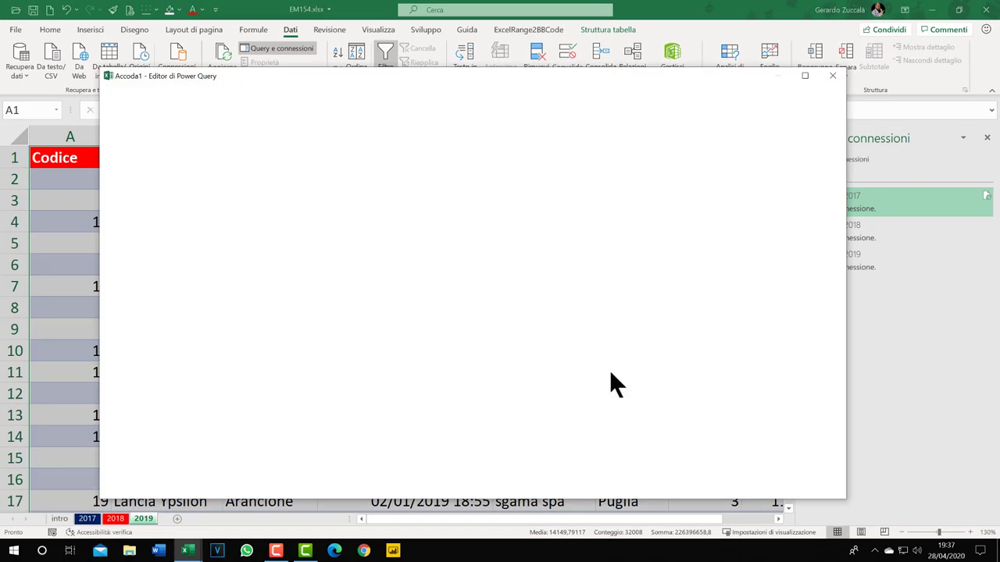
{"action": "left_click_drag", "start_coordinate": [435, 72], "coordinate": [422, 52]}
{"action": "double_click", "coordinate": [739, 193]}
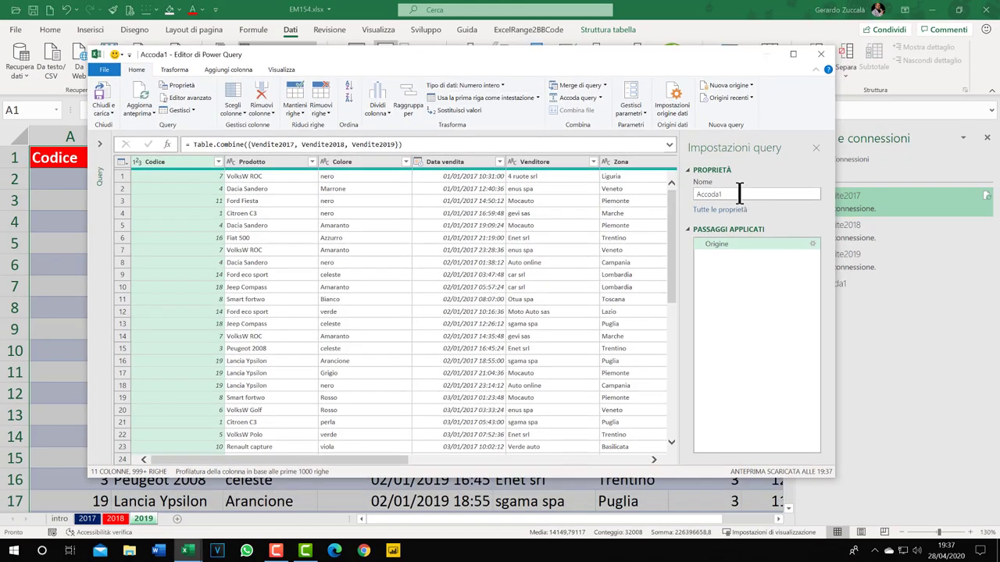
{"action": "key", "text": "BackSpace"}
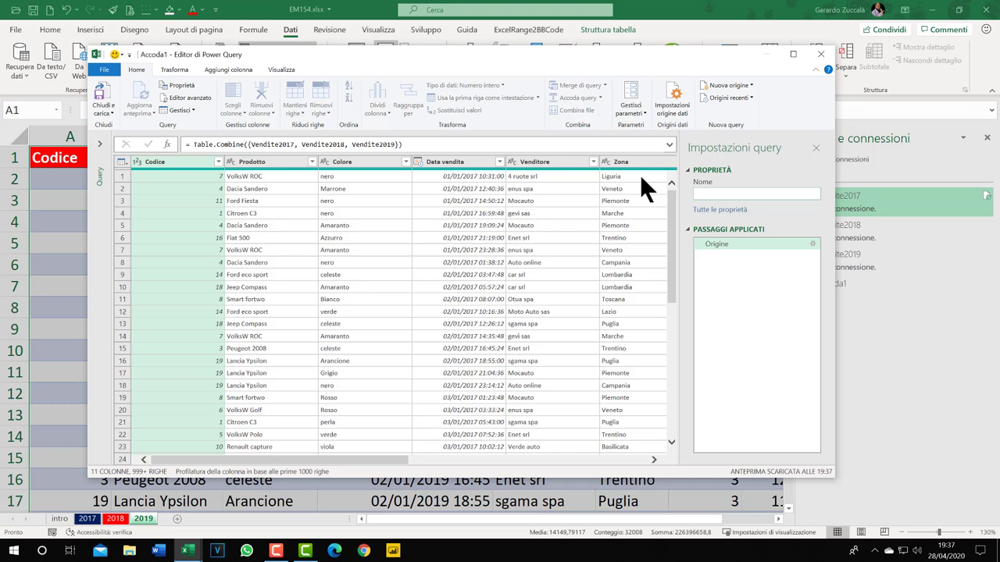
{"action": "type", "text": "To"}
{"action": "type", "text": "tale"}
Commit the Totale name and load it with Crea solo connessione instead of to a sheet
{"action": "key", "text": "Return"}
{"action": "left_click_drag", "start_coordinate": [663, 57], "coordinate": [609, 65]}
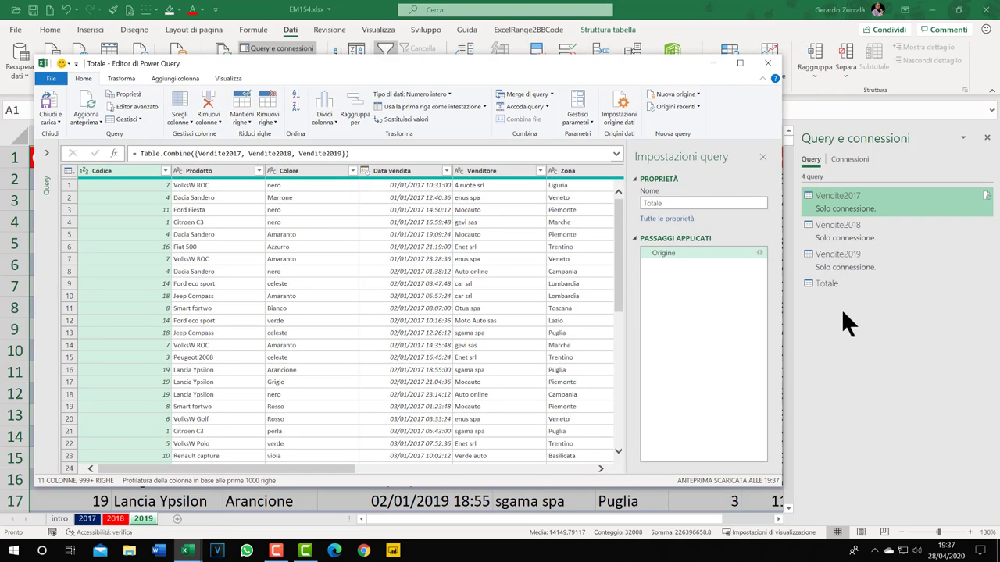
{"action": "left_click", "coordinate": [57, 122]}
{"action": "left_click", "coordinate": [73, 144]}
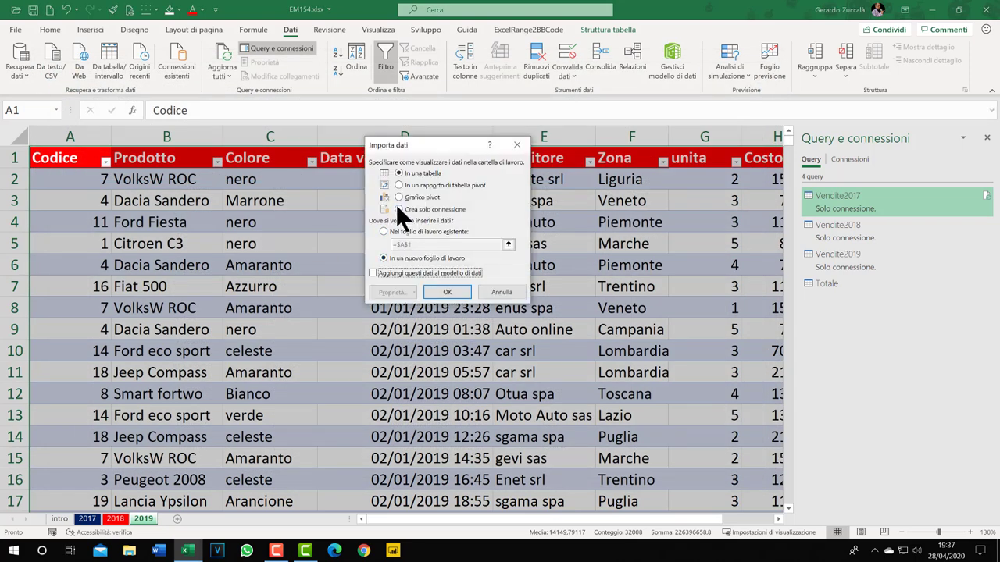
{"action": "left_click", "coordinate": [398, 209]}
{"action": "left_click", "coordinate": [445, 294]}
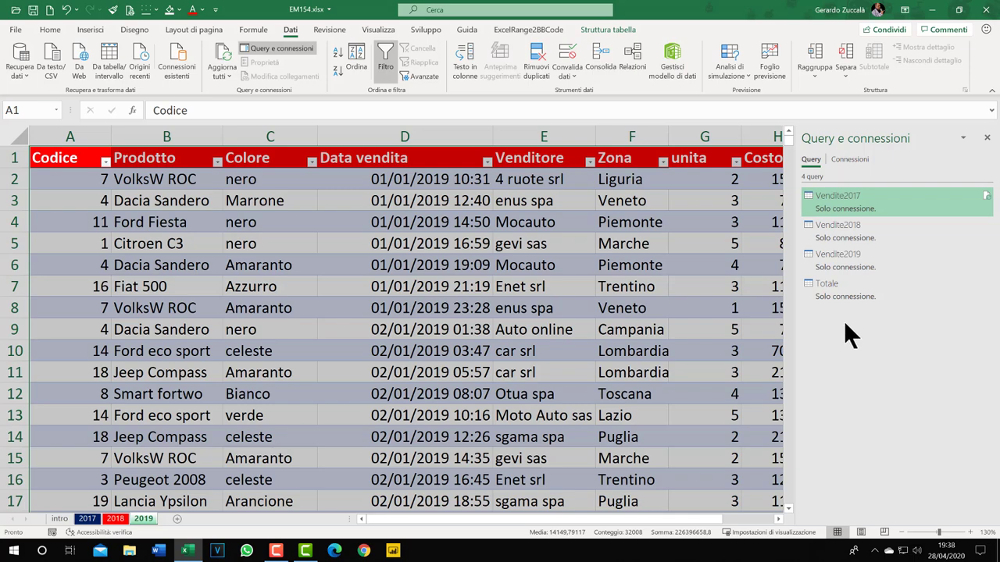
Reopen Totale in Power Query Editor and scroll through its combined sales rows around row 88
{"action": "double_click", "coordinate": [834, 283]}
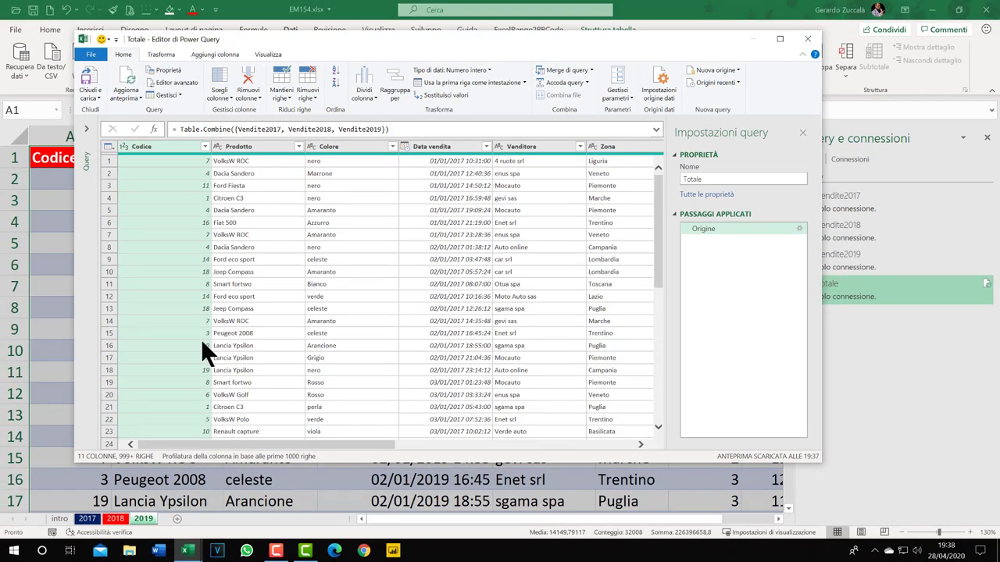
{"action": "left_click_drag", "start_coordinate": [660, 195], "coordinate": [653, 358]}
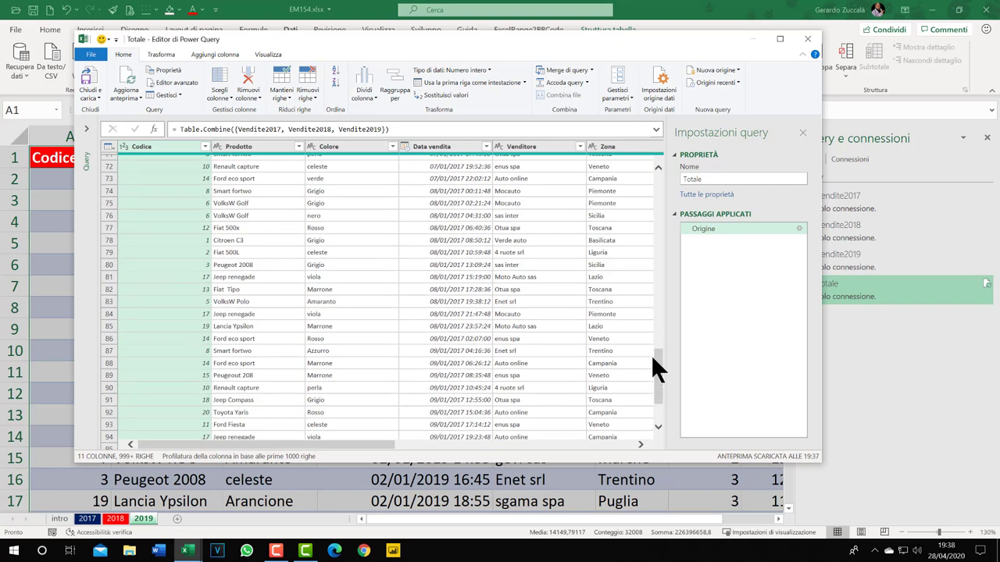
{"action": "left_click", "coordinate": [651, 364]}
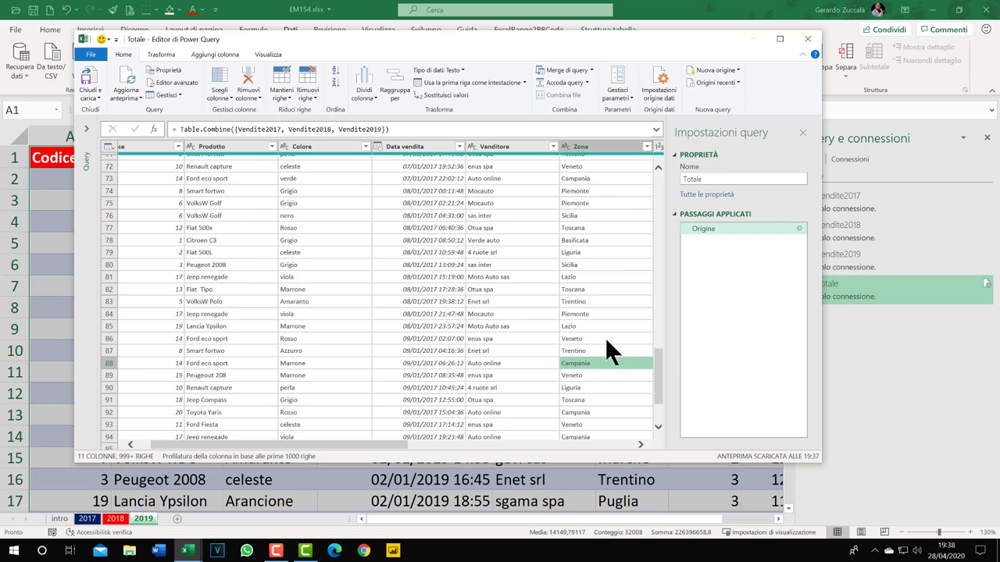
{"action": "mouse_move", "coordinate": [660, 364]}
{"action": "left_mouse_down"}
{"action": "mouse_move", "coordinate": [661, 325]}
{"action": "mouse_move", "coordinate": [655, 382]}
{"action": "left_mouse_up"}
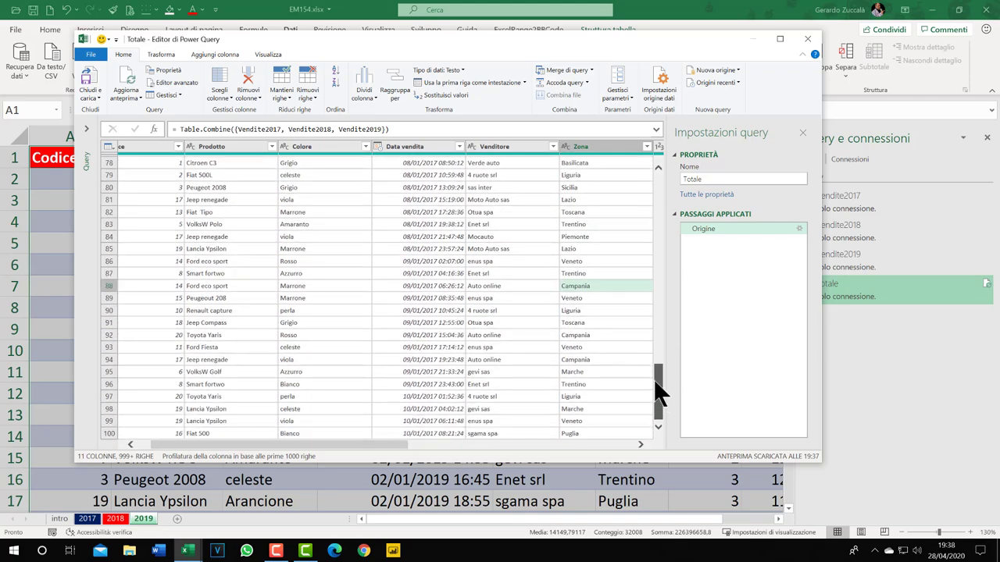
{"action": "scroll", "coordinate": [453, 349], "scroll_direction": "down", "scroll_amount": 5}
{"action": "scroll", "coordinate": [447, 354], "scroll_direction": "down", "scroll_amount": 10}
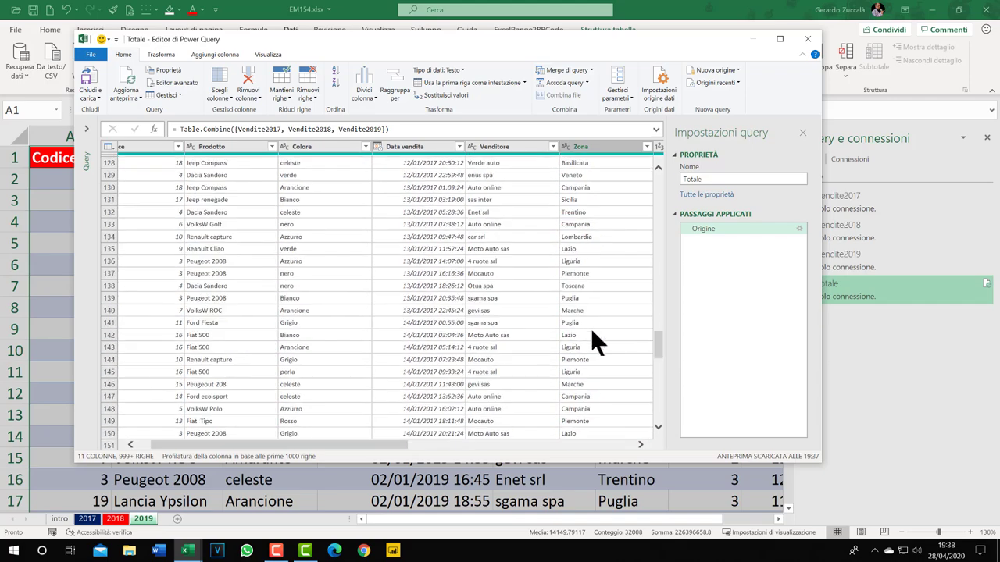
{"action": "left_click_drag", "start_coordinate": [657, 335], "coordinate": [658, 153]}
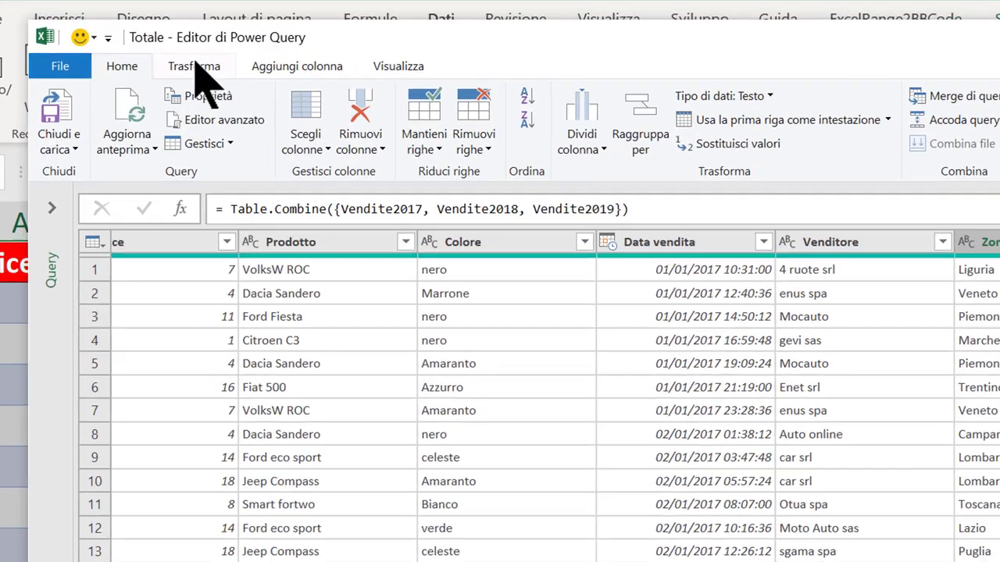
{"action": "left_click", "coordinate": [160, 53]}
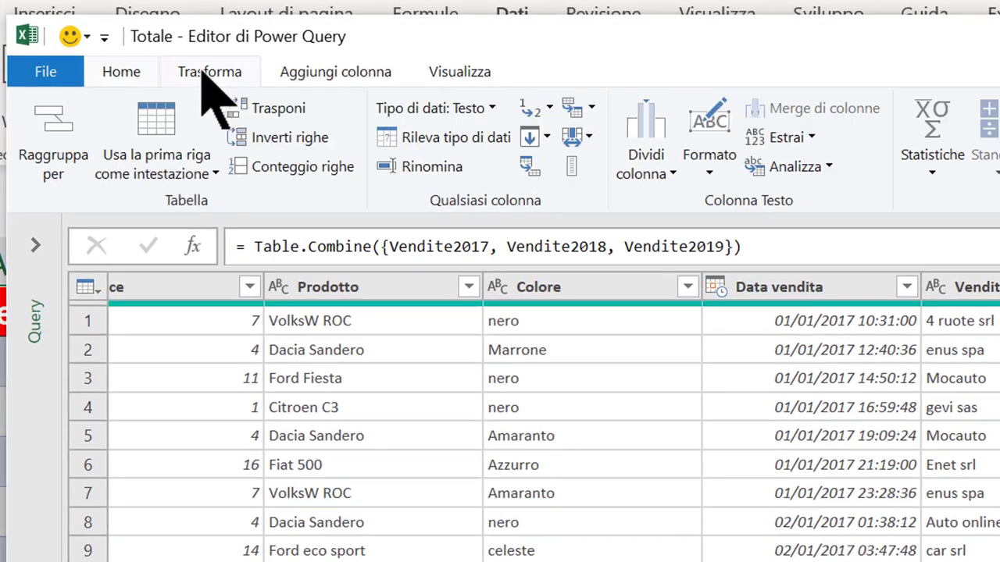
{"action": "left_click", "coordinate": [283, 168]}
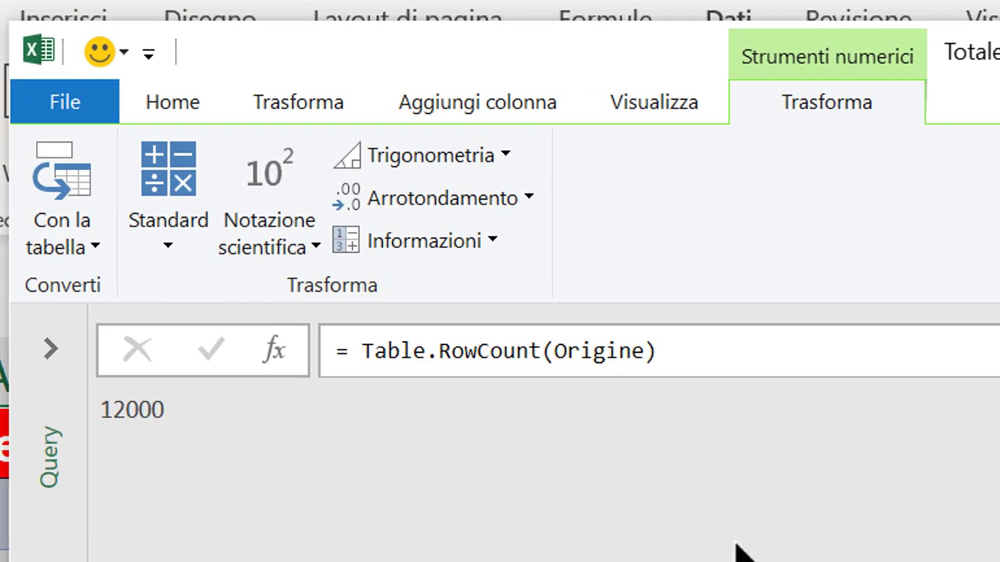
{"action": "left_click_drag", "start_coordinate": [188, 405], "coordinate": [81, 385]}
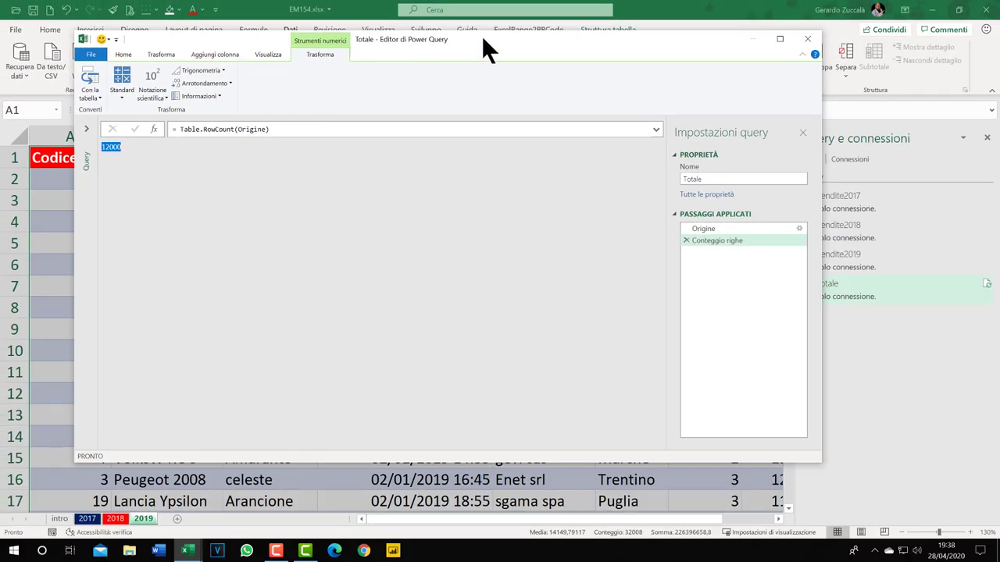
{"action": "left_click_drag", "start_coordinate": [482, 40], "coordinate": [444, 78]}
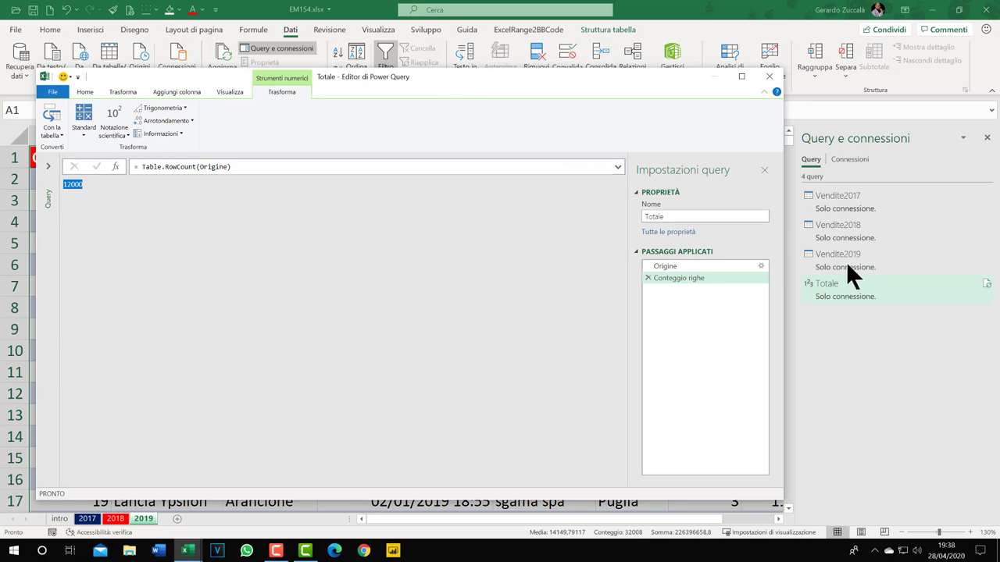
{"action": "left_click", "coordinate": [648, 279]}
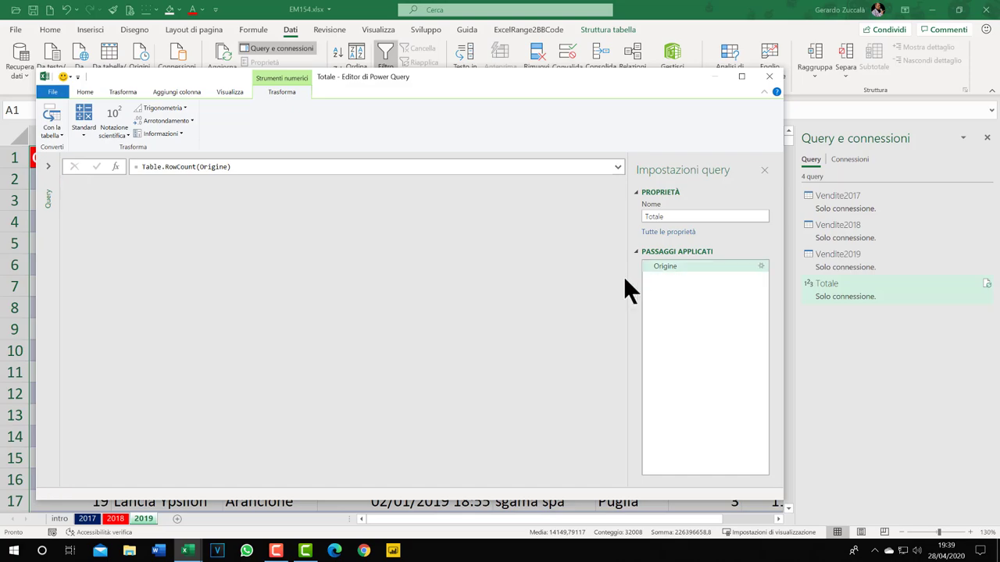
{"action": "left_click_drag", "start_coordinate": [464, 81], "coordinate": [469, 68]}
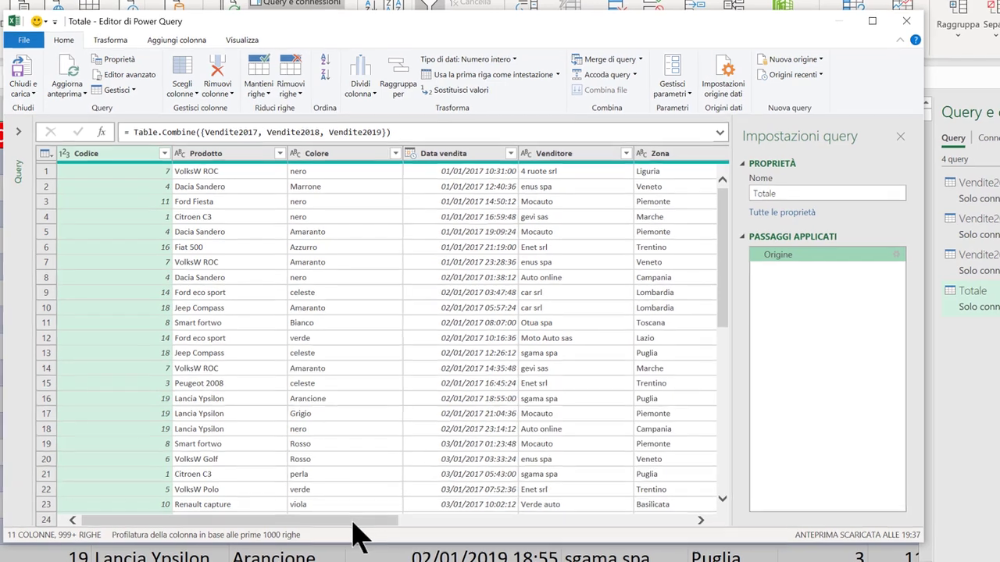
Remove the Codice and Colore columns and set Data vendita to the Data type
{"action": "left_click_drag", "start_coordinate": [525, 22], "coordinate": [574, 19]}
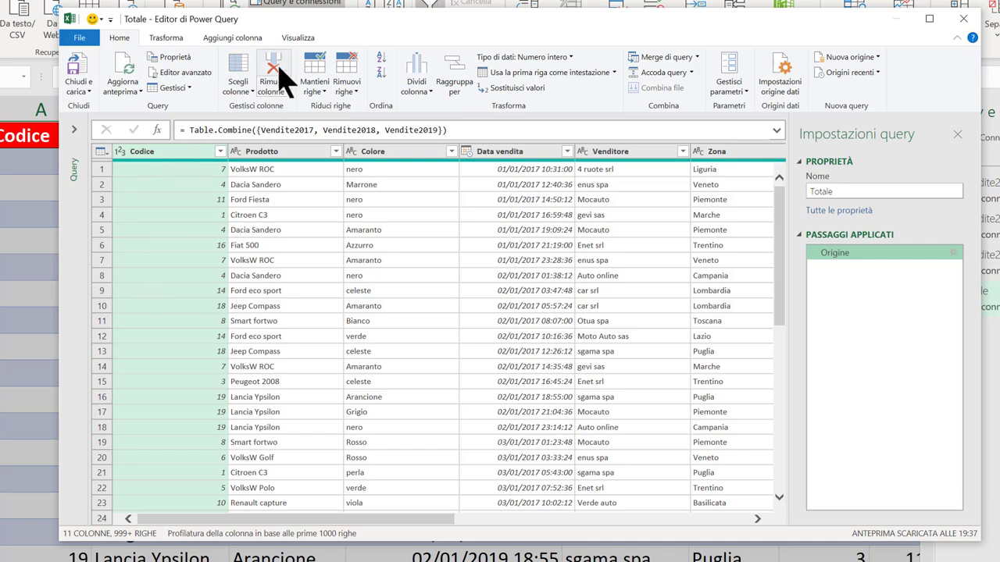
{"action": "left_click", "coordinate": [275, 69]}
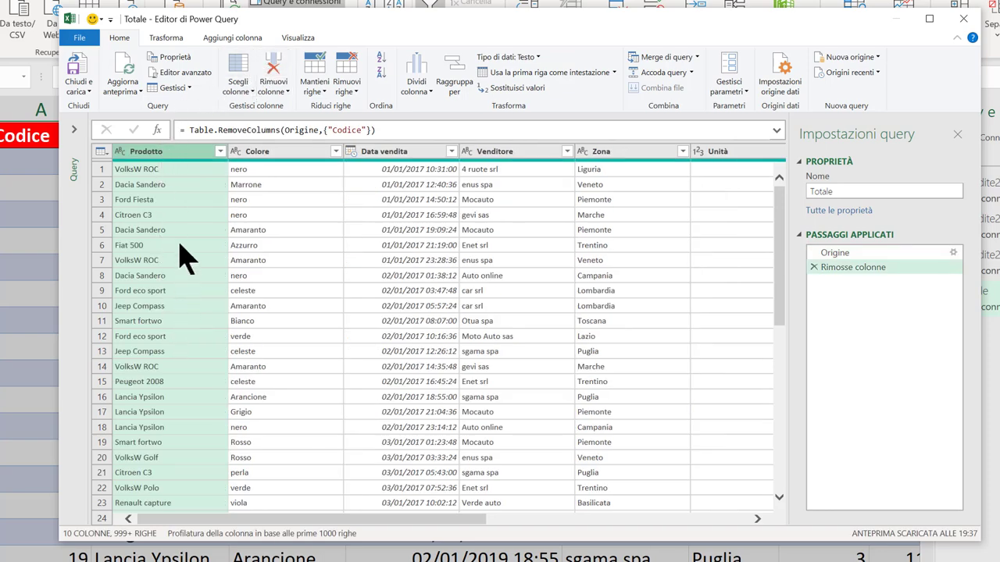
{"action": "left_click", "coordinate": [260, 153]}
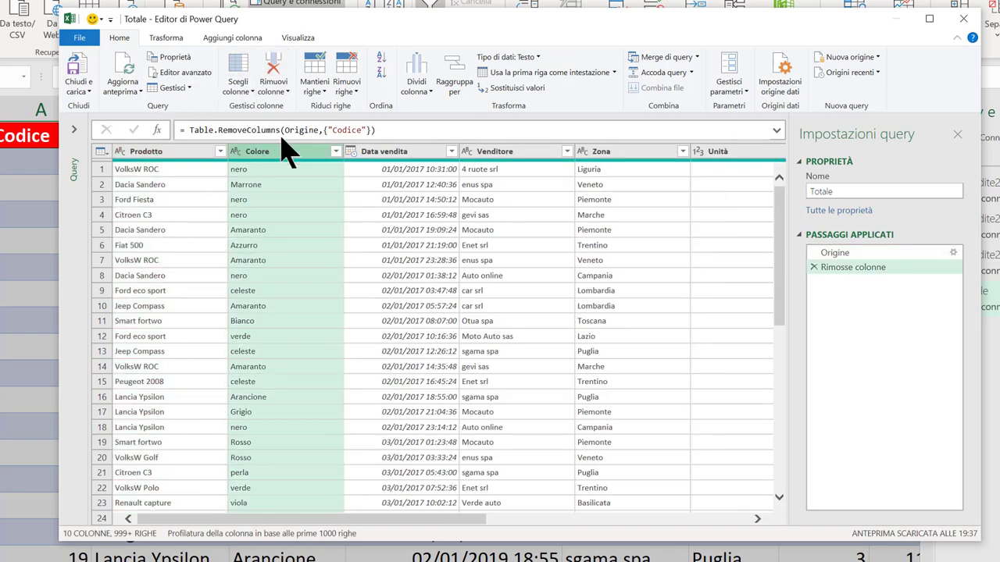
{"action": "left_click", "coordinate": [275, 69]}
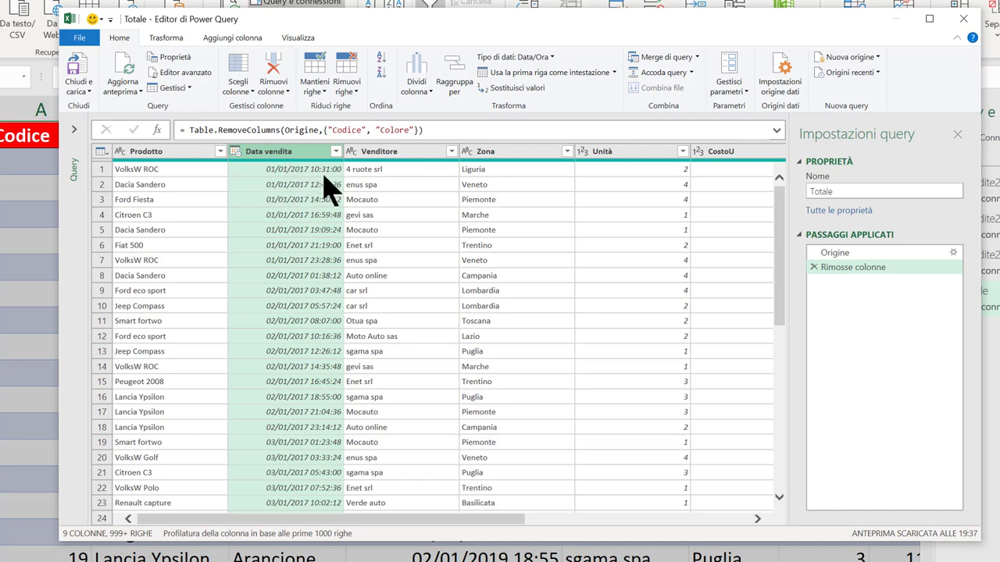
{"action": "left_click", "coordinate": [235, 153]}
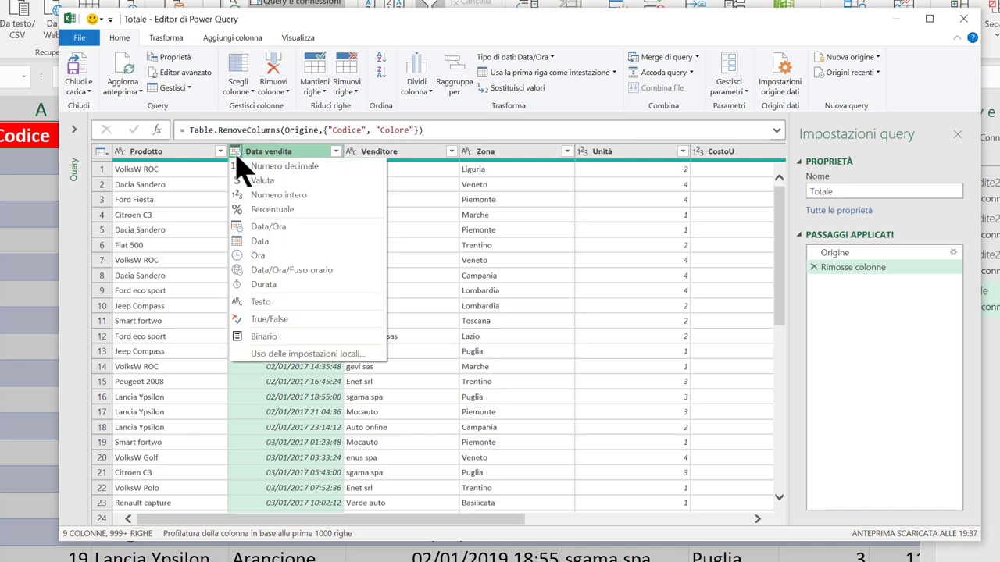
{"action": "left_click", "coordinate": [261, 242]}
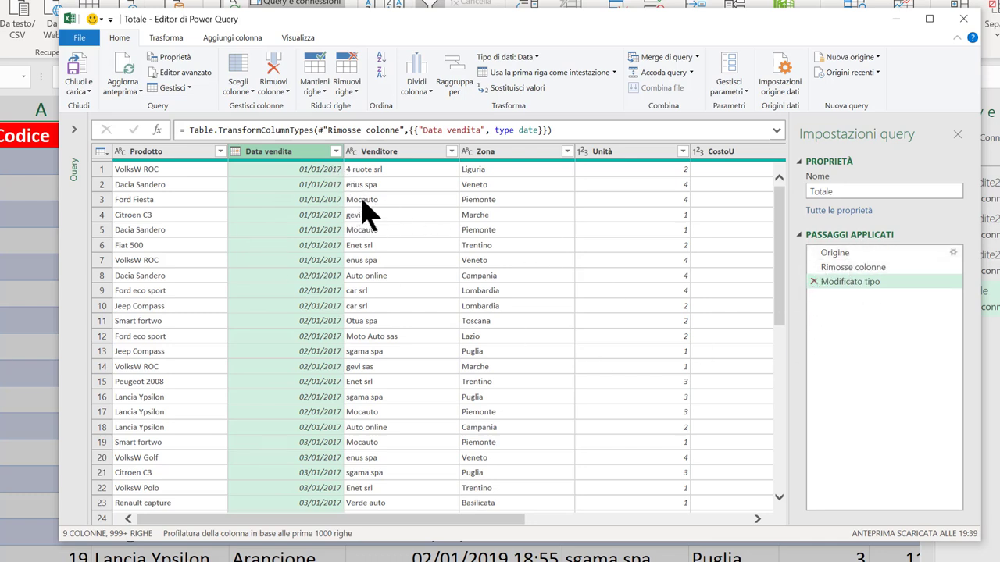
Capitalise each word of the Venditore seller names
{"action": "left_click", "coordinate": [388, 154]}
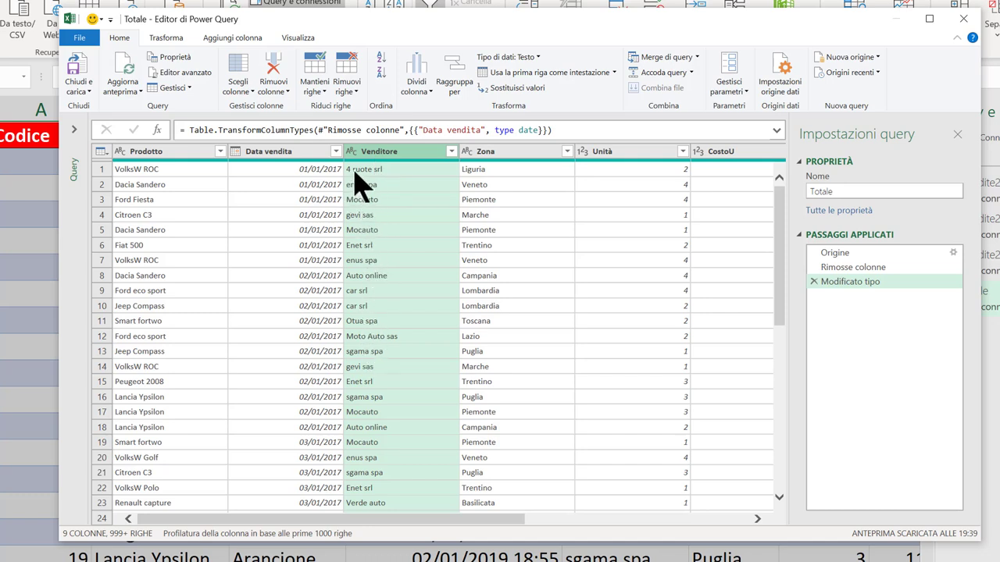
{"action": "right_click", "coordinate": [386, 153]}
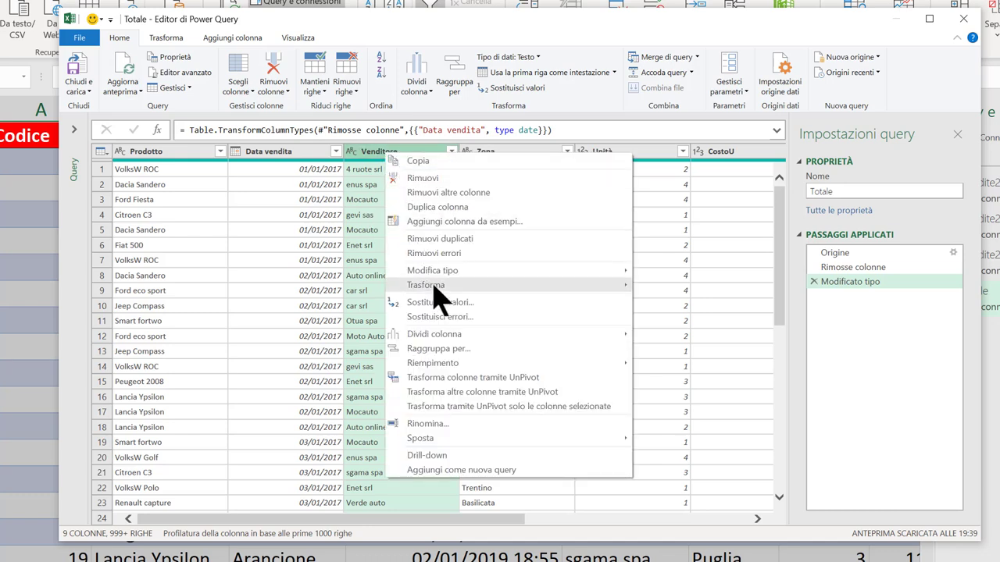
{"action": "mouse_move", "coordinate": [425, 285]}
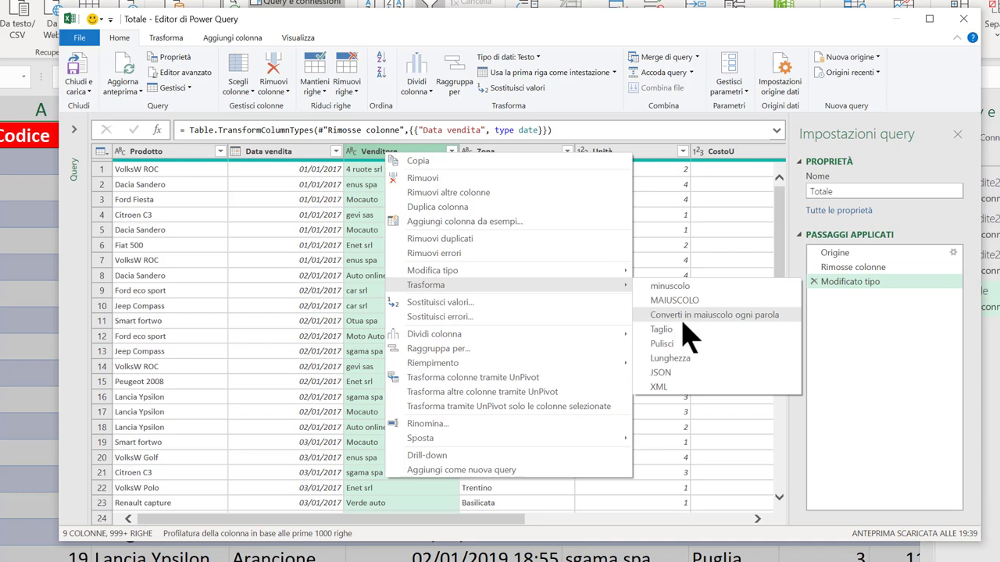
{"action": "left_click", "coordinate": [726, 334]}
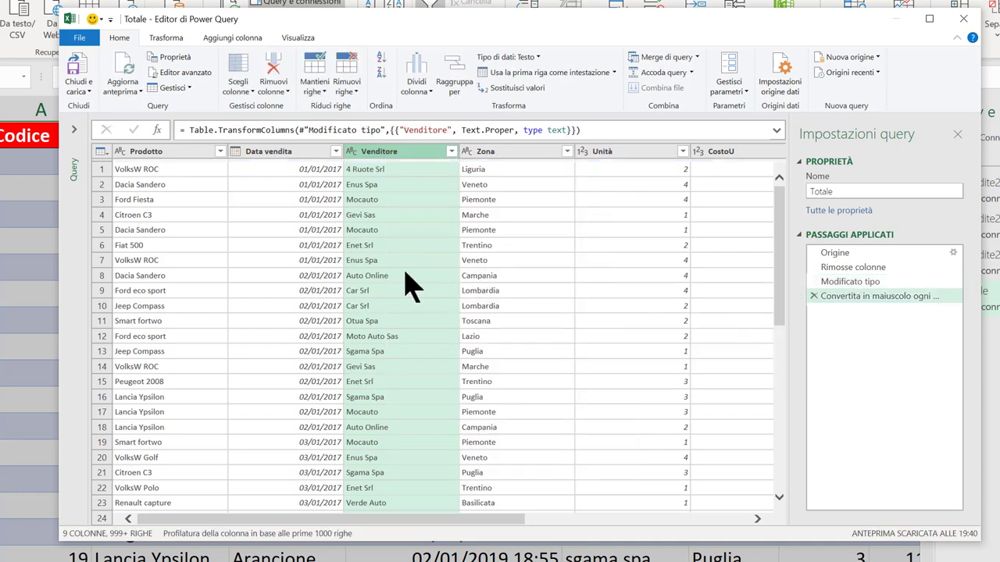
Remove the CostoU column from the Totale query
{"action": "left_click", "coordinate": [494, 151]}
{"action": "mouse_move", "coordinate": [500, 531]}
{"action": "left_mouse_down"}
{"action": "mouse_move", "coordinate": [527, 533]}
{"action": "mouse_move", "coordinate": [594, 468]}
{"action": "left_mouse_up"}
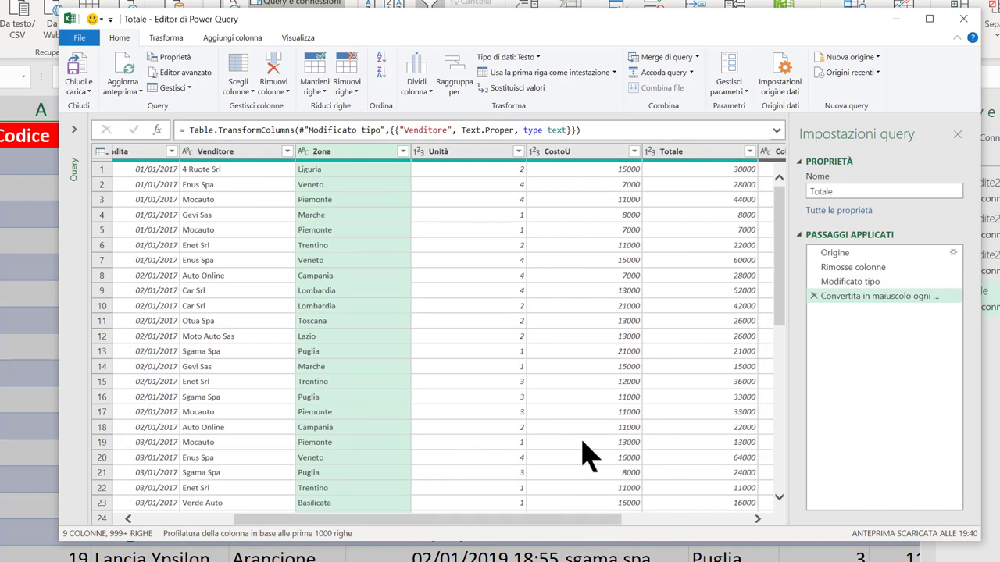
{"action": "left_click", "coordinate": [575, 152]}
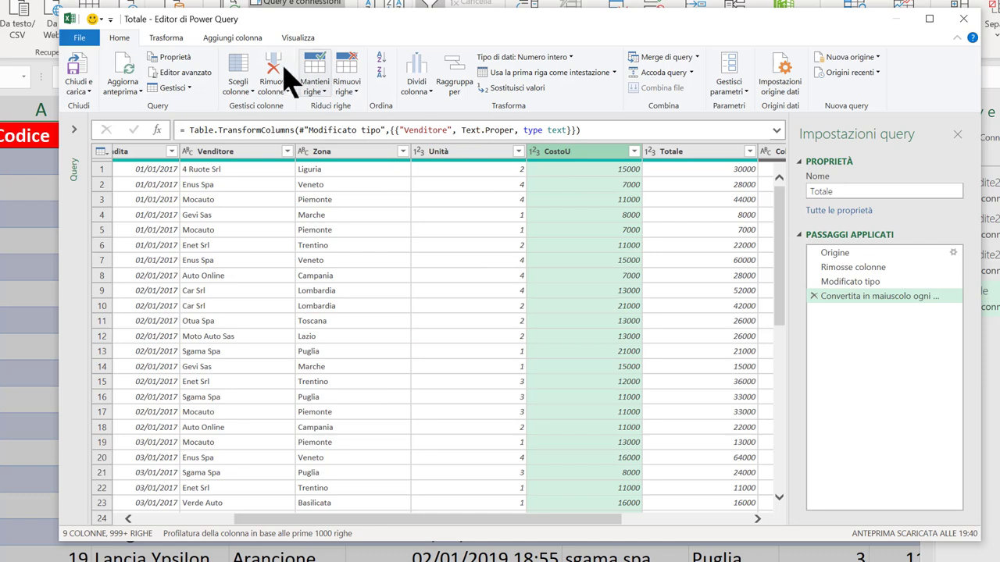
{"action": "left_click", "coordinate": [277, 72]}
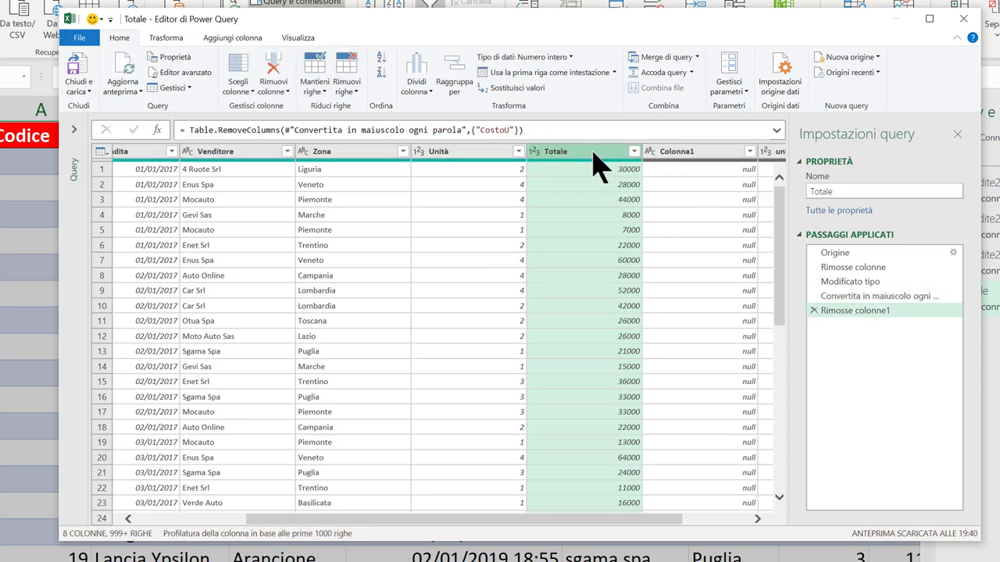
Check Colonna1's value list without filtering, then delete the empty Colonna1 column
{"action": "left_click_drag", "start_coordinate": [598, 520], "coordinate": [736, 520]}
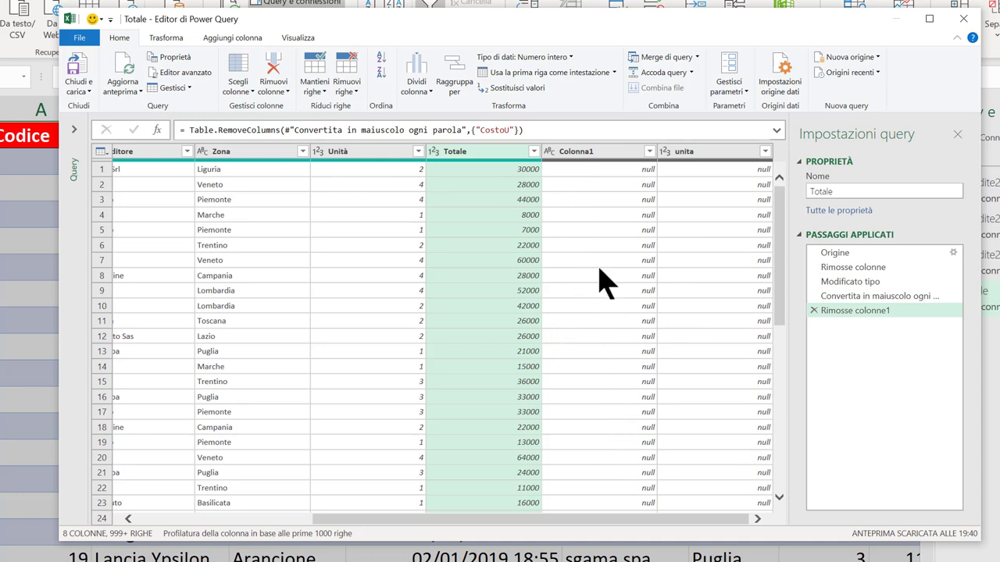
{"action": "left_click", "coordinate": [605, 154]}
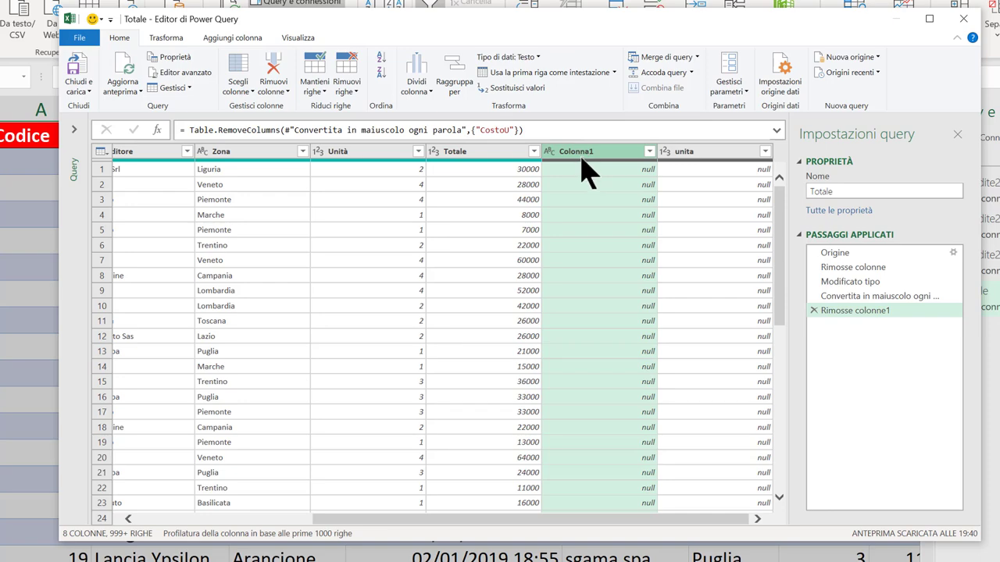
{"action": "left_click_drag", "start_coordinate": [780, 201], "coordinate": [789, 189]}
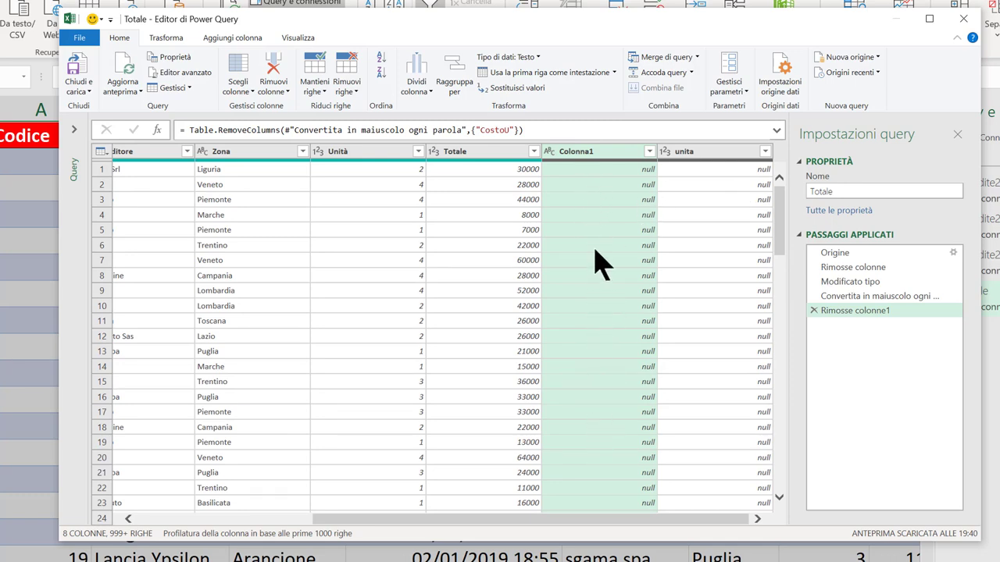
{"action": "left_click", "coordinate": [649, 151]}
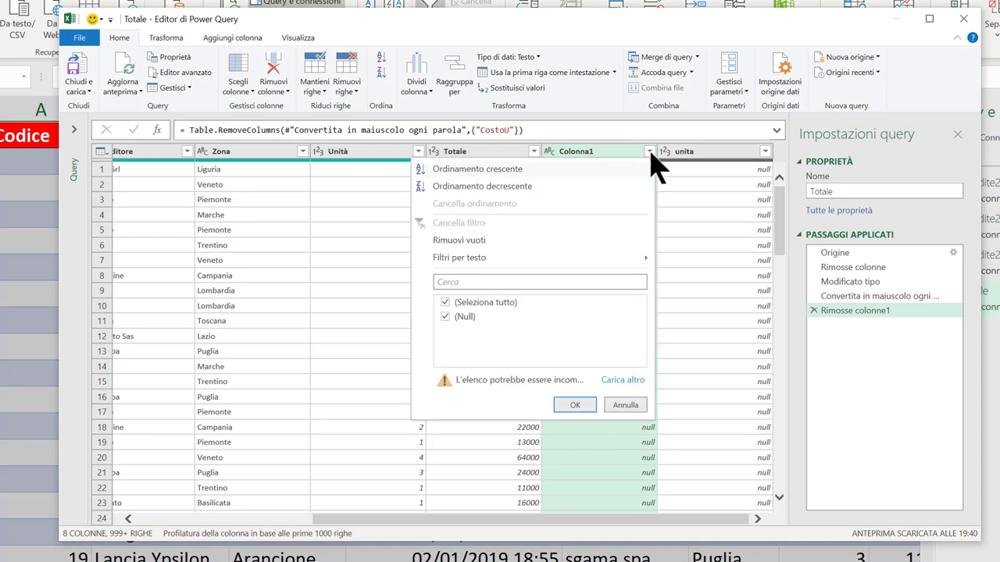
{"action": "left_click", "coordinate": [622, 380]}
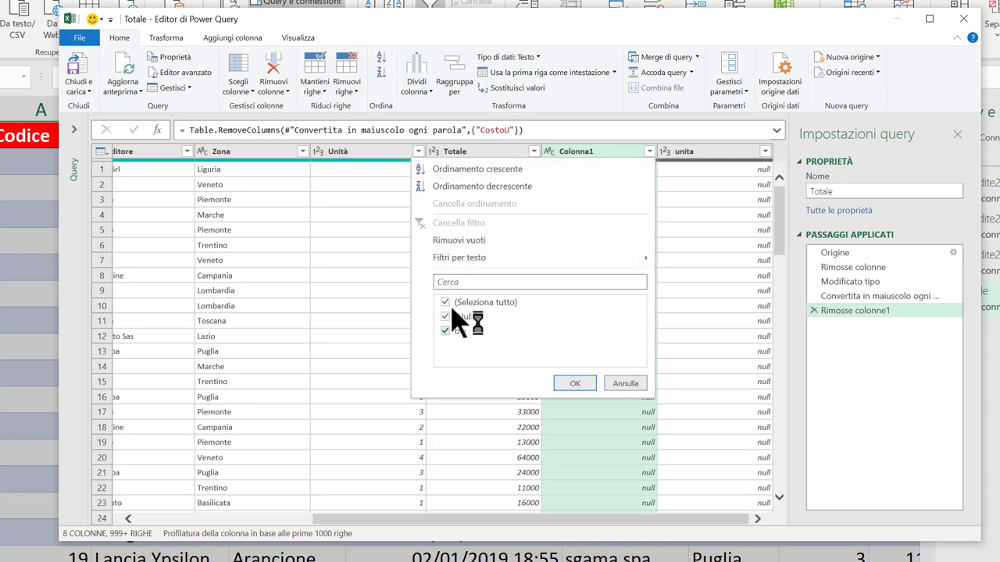
{"action": "left_click", "coordinate": [622, 384]}
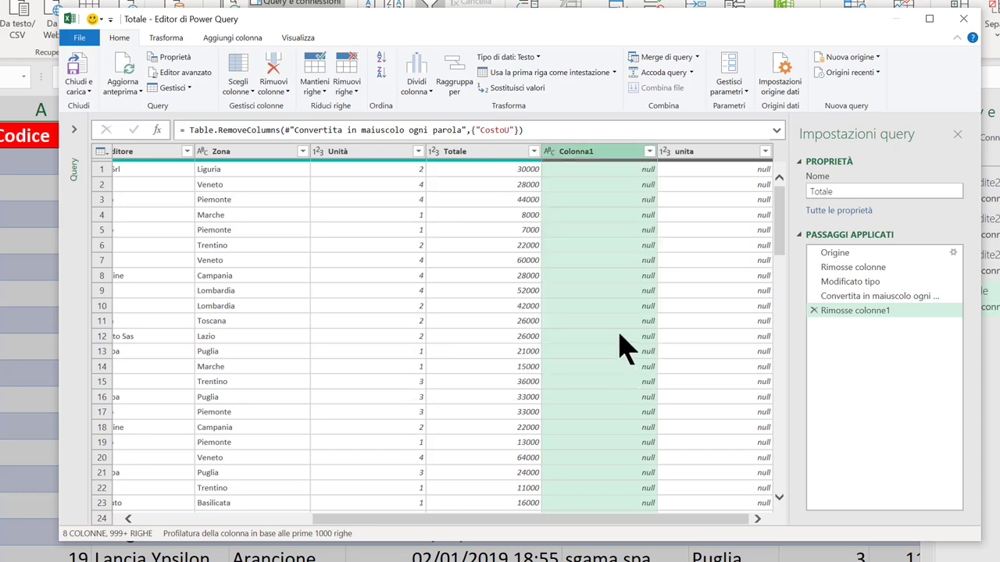
{"action": "right_click", "coordinate": [592, 154]}
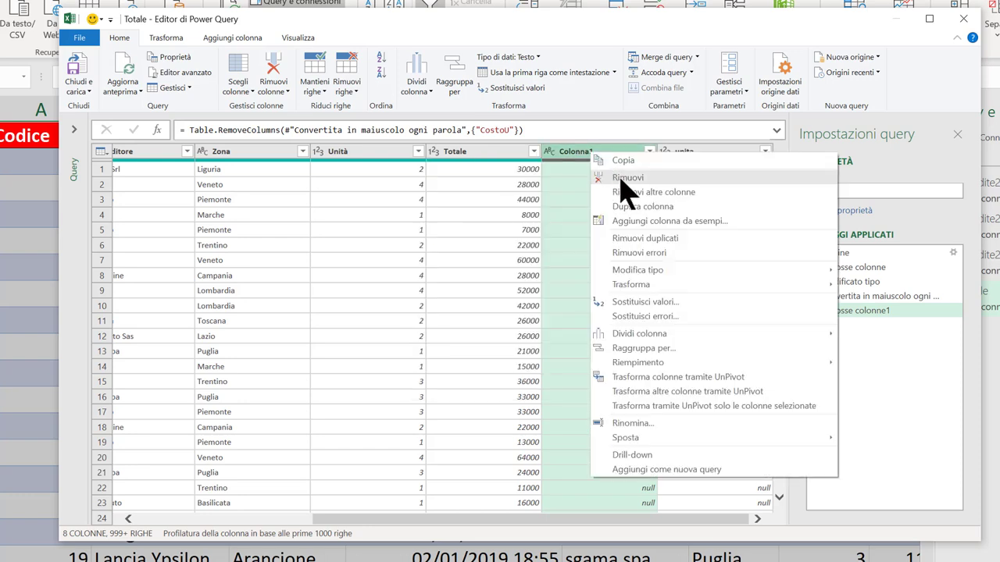
{"action": "left_click", "coordinate": [627, 178]}
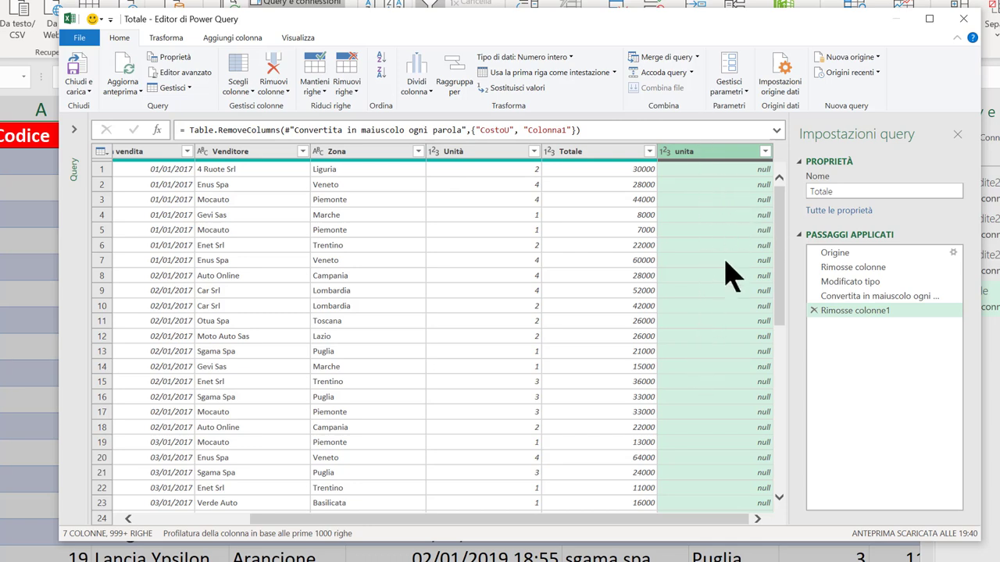
{"action": "mouse_move", "coordinate": [779, 204]}
{"action": "left_mouse_down"}
{"action": "mouse_move", "coordinate": [785, 371]}
{"action": "mouse_move", "coordinate": [793, 194]}
{"action": "left_mouse_up"}
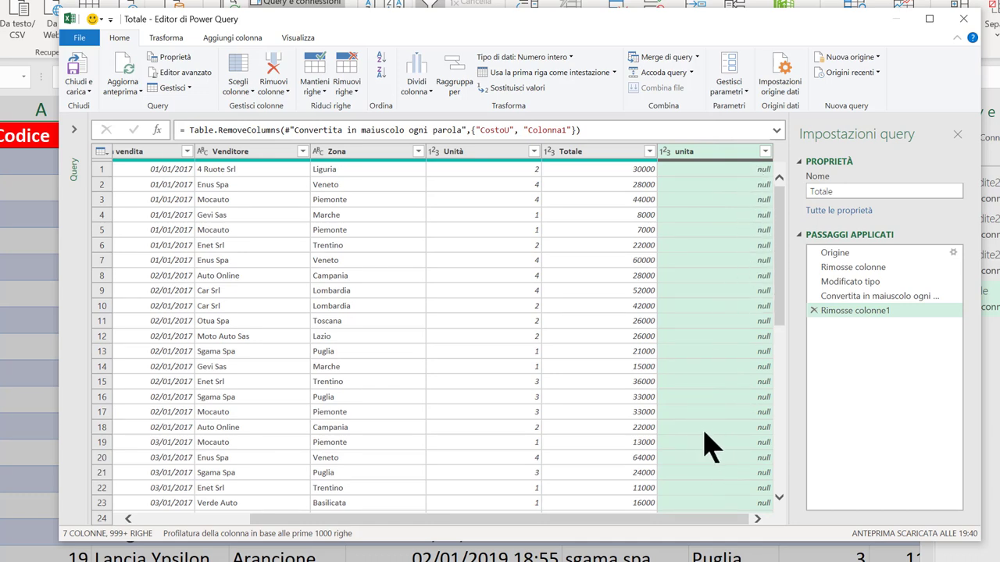
{"action": "left_click", "coordinate": [765, 152]}
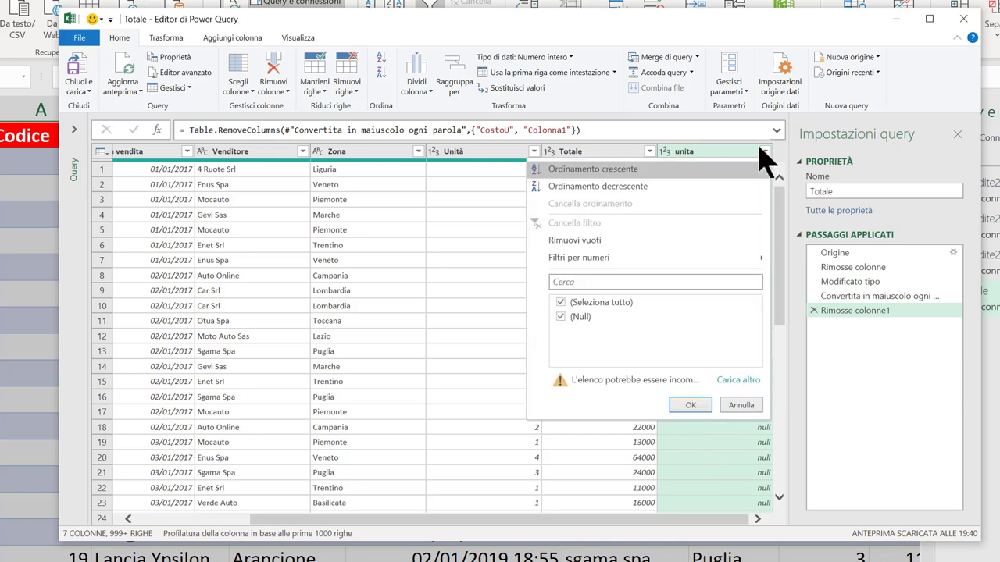
{"action": "left_click", "coordinate": [738, 381]}
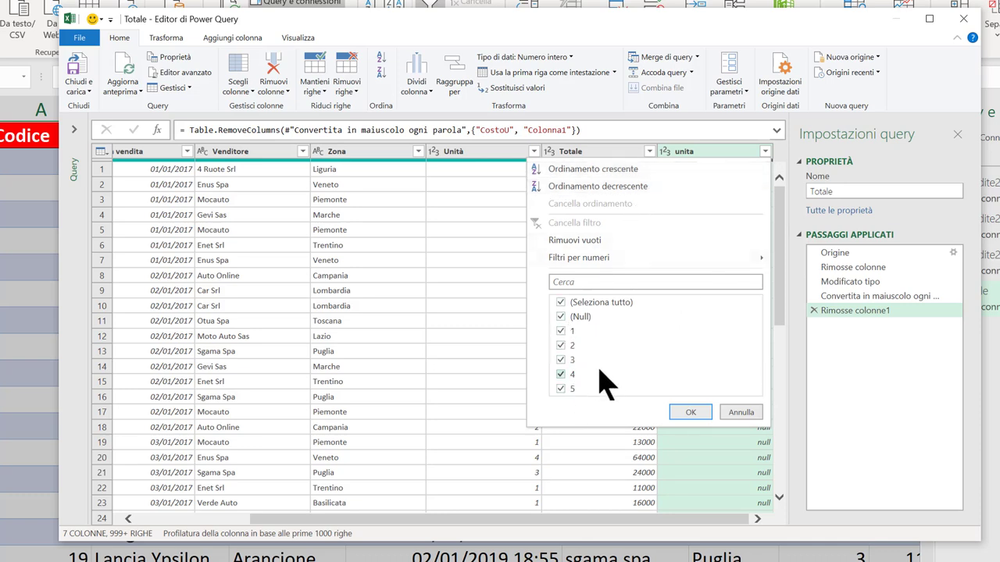
{"action": "left_click", "coordinate": [765, 152]}
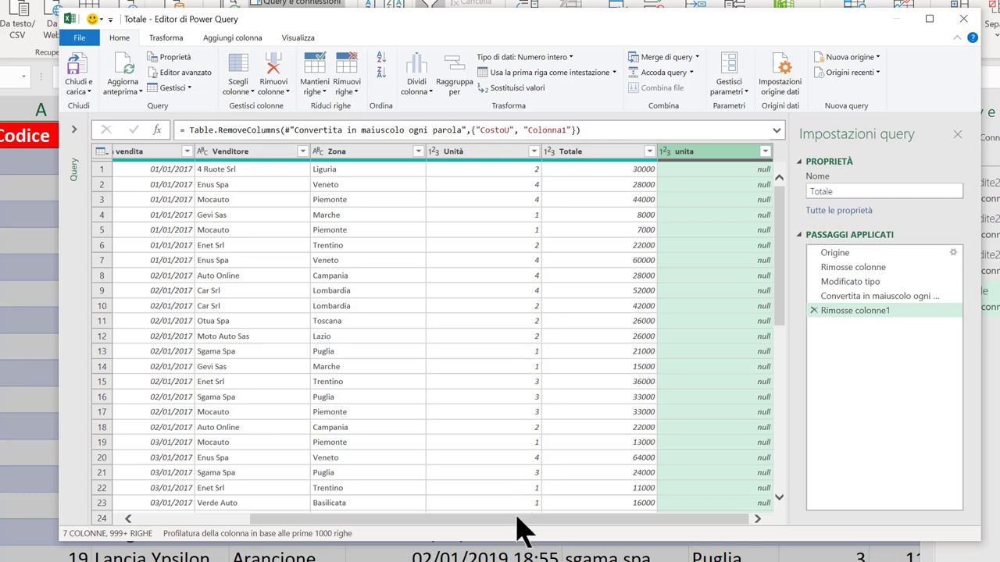
{"action": "left_click_drag", "start_coordinate": [518, 519], "coordinate": [539, 508]}
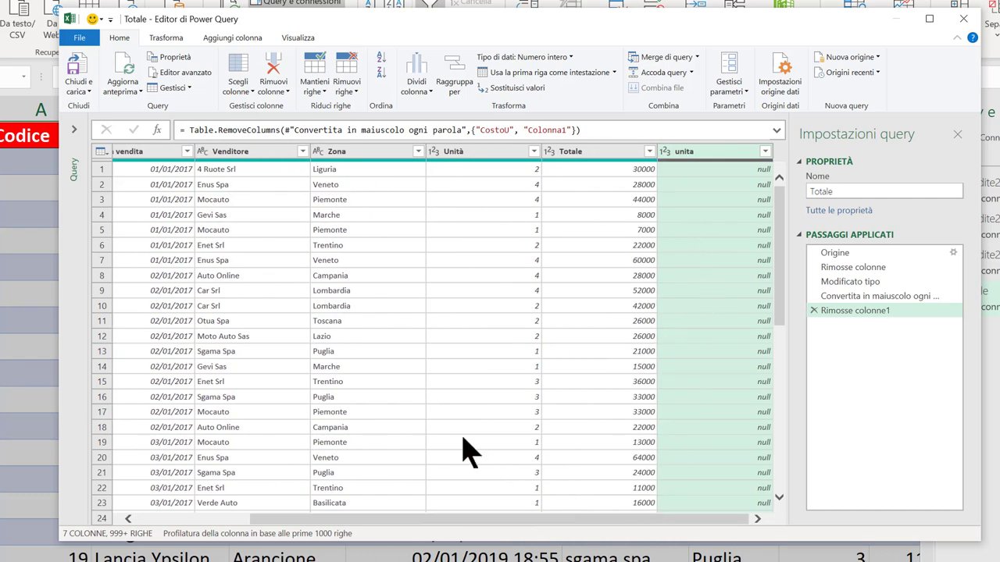
{"action": "left_click_drag", "start_coordinate": [508, 520], "coordinate": [391, 520]}
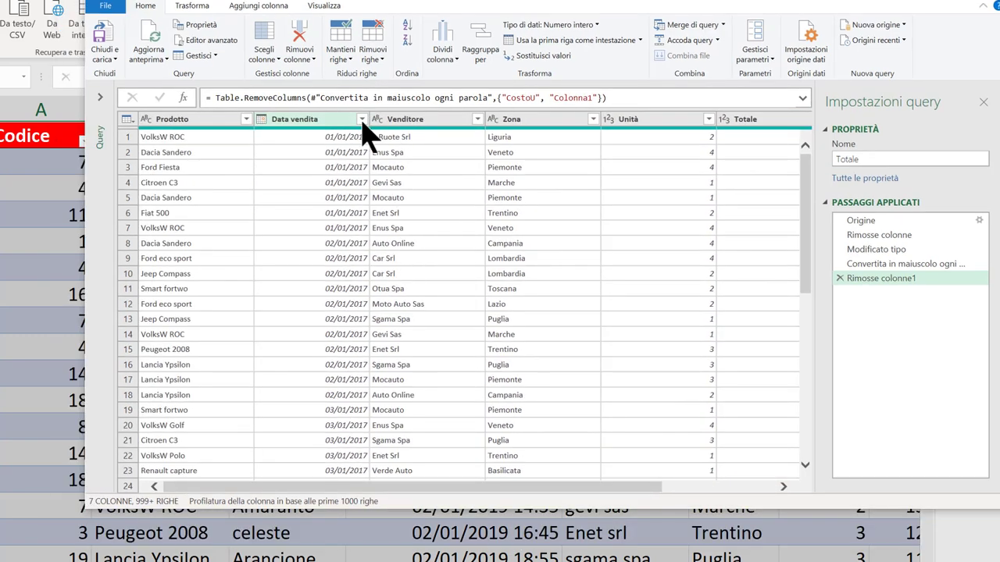
Sort Data vendita newest first, clear that sort, and reopen its filter options
{"action": "left_click", "coordinate": [362, 119]}
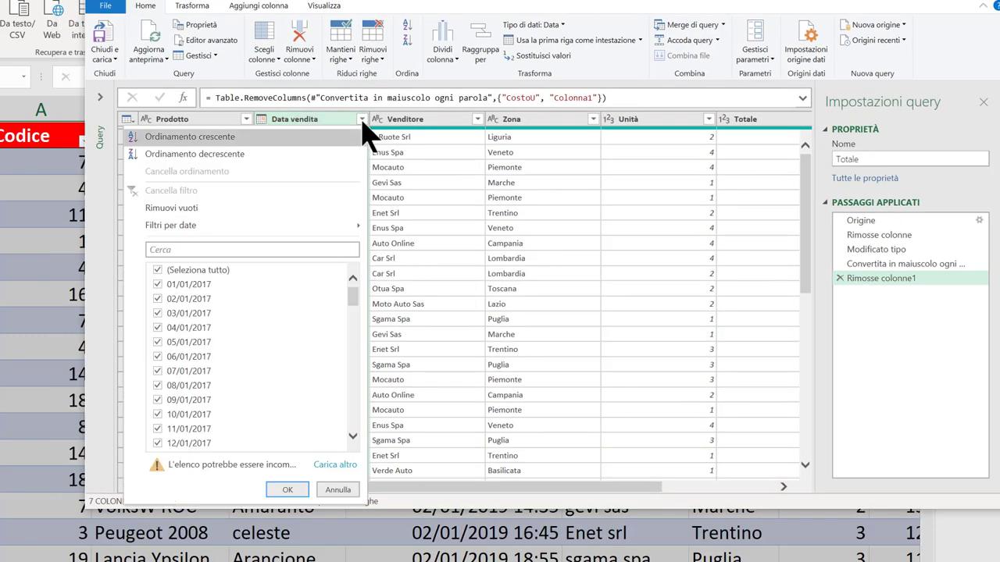
{"action": "left_click", "coordinate": [187, 154]}
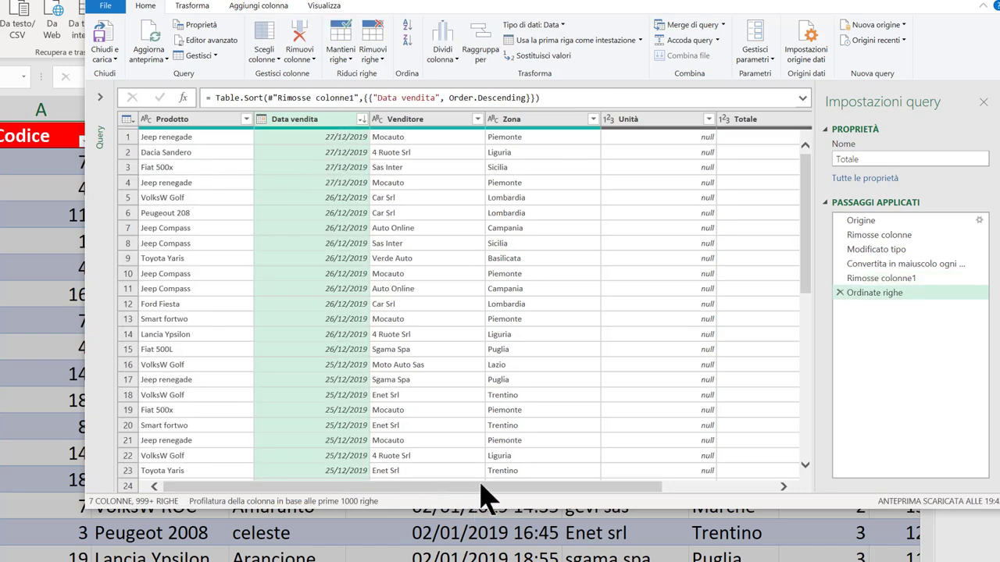
{"action": "left_click_drag", "start_coordinate": [478, 488], "coordinate": [646, 488]}
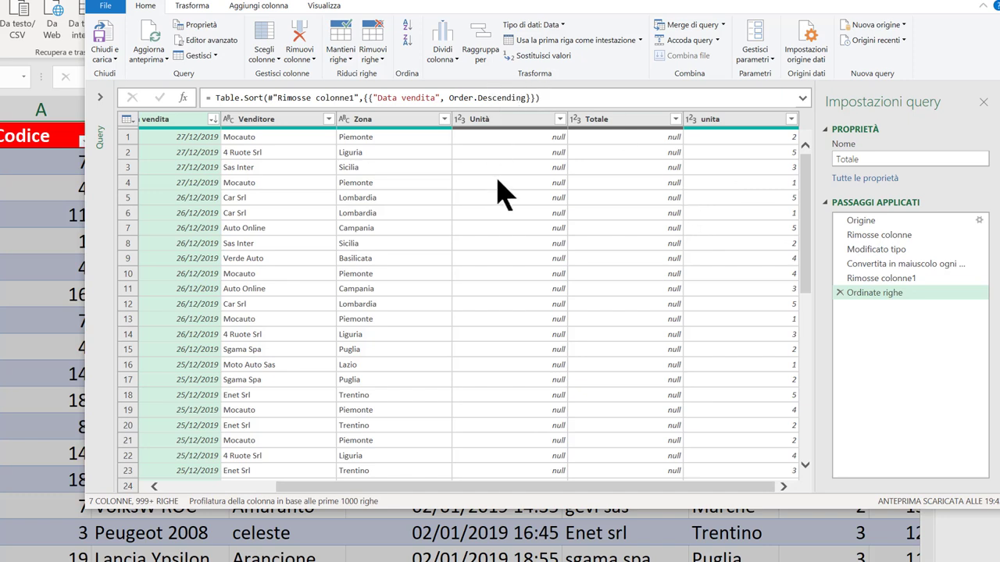
{"action": "left_click_drag", "start_coordinate": [429, 487], "coordinate": [152, 374]}
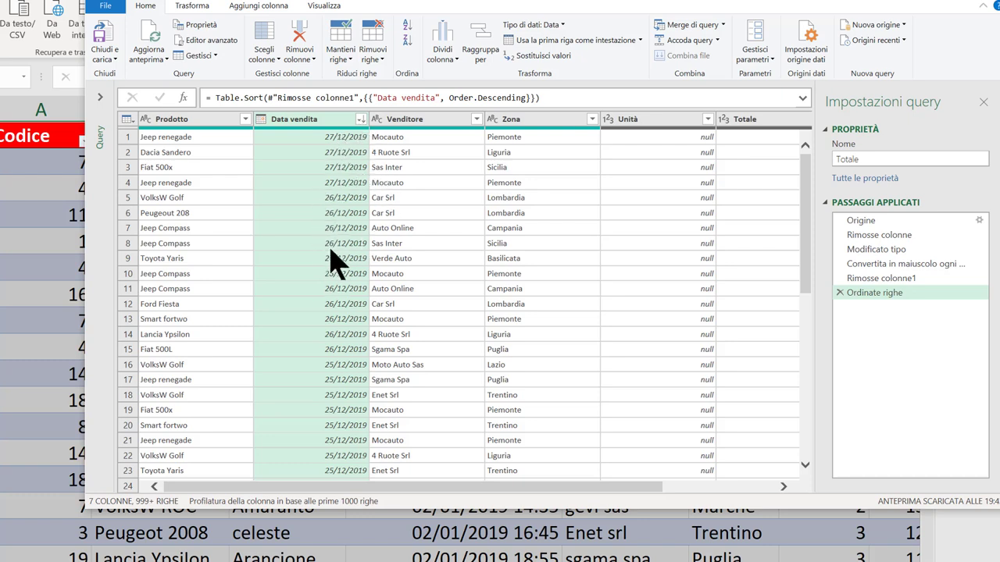
{"action": "left_click", "coordinate": [360, 119]}
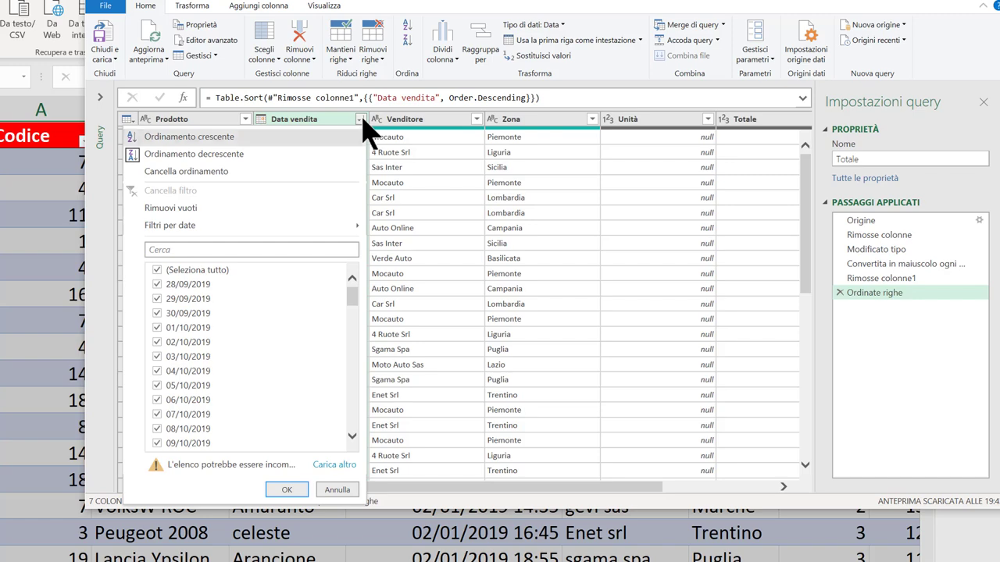
{"action": "left_click", "coordinate": [192, 173]}
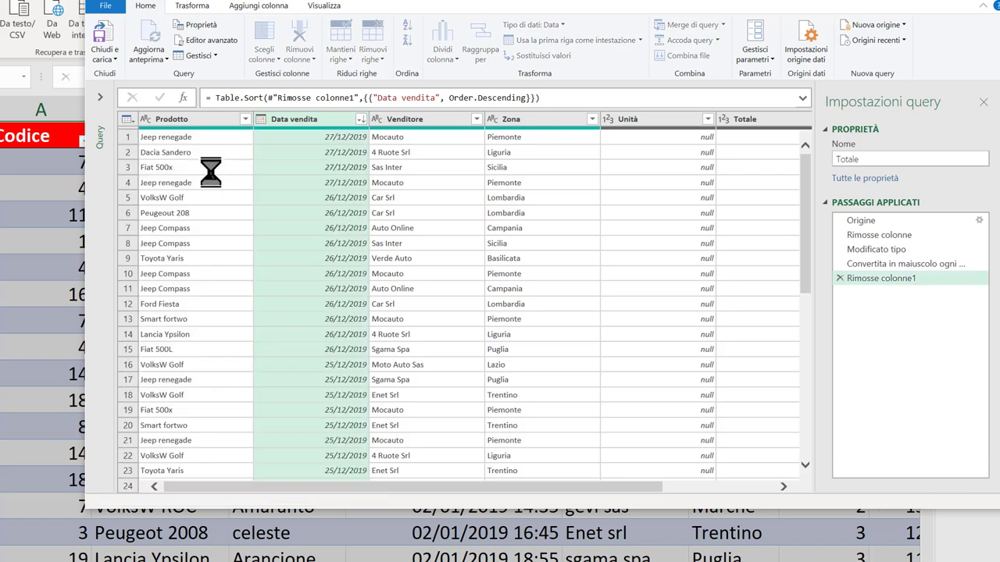
{"action": "left_click", "coordinate": [360, 118]}
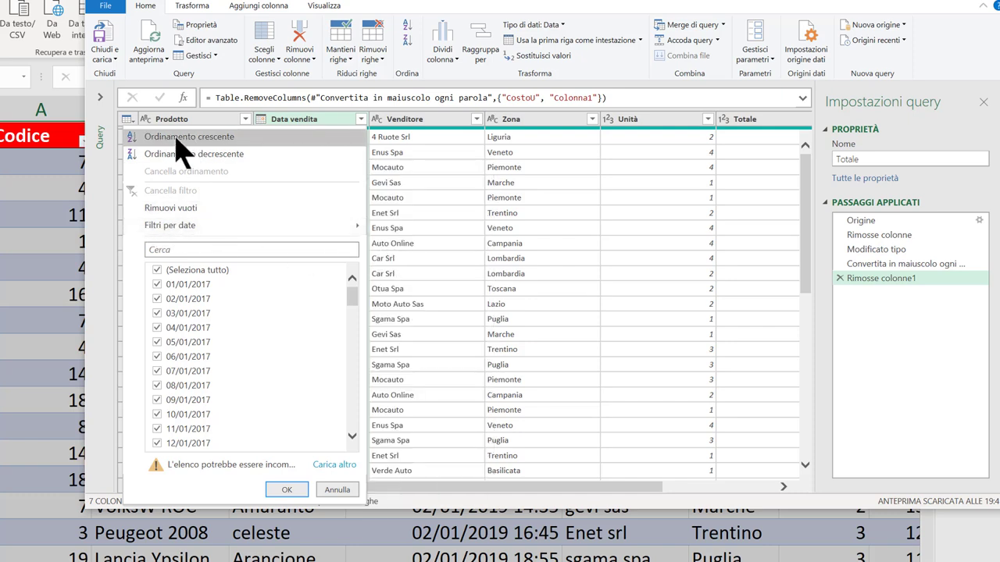
{"action": "mouse_move", "coordinate": [170, 224]}
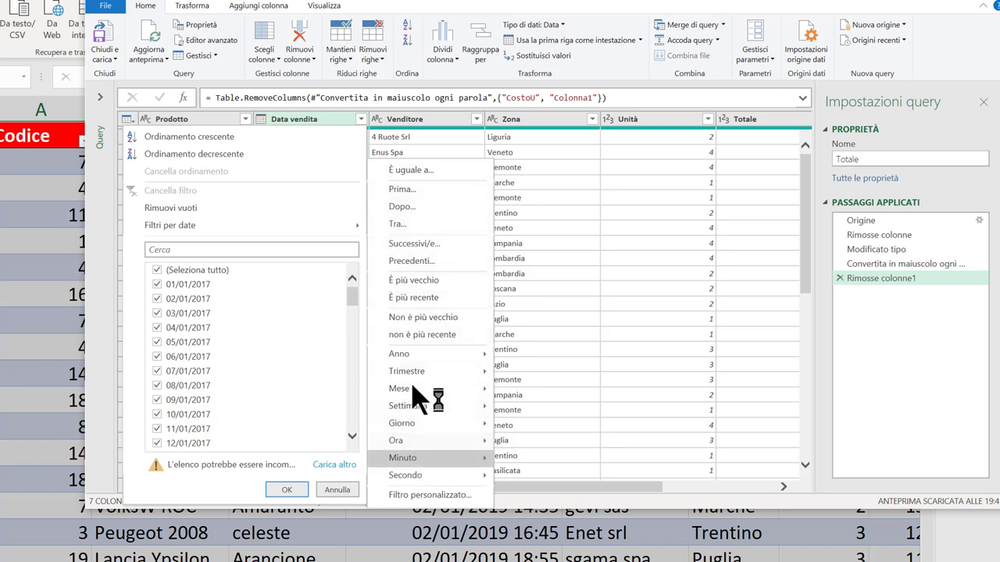
Apply a Tra... date filter on Data vendita from 1/1/2018 to 31/12/2018
{"action": "left_click", "coordinate": [396, 225]}
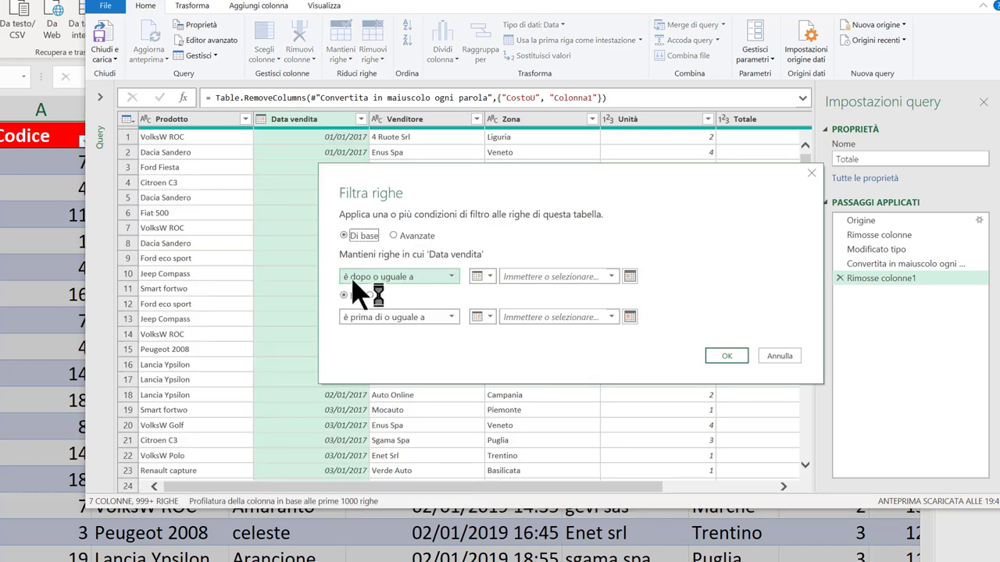
{"action": "left_click", "coordinate": [534, 278]}
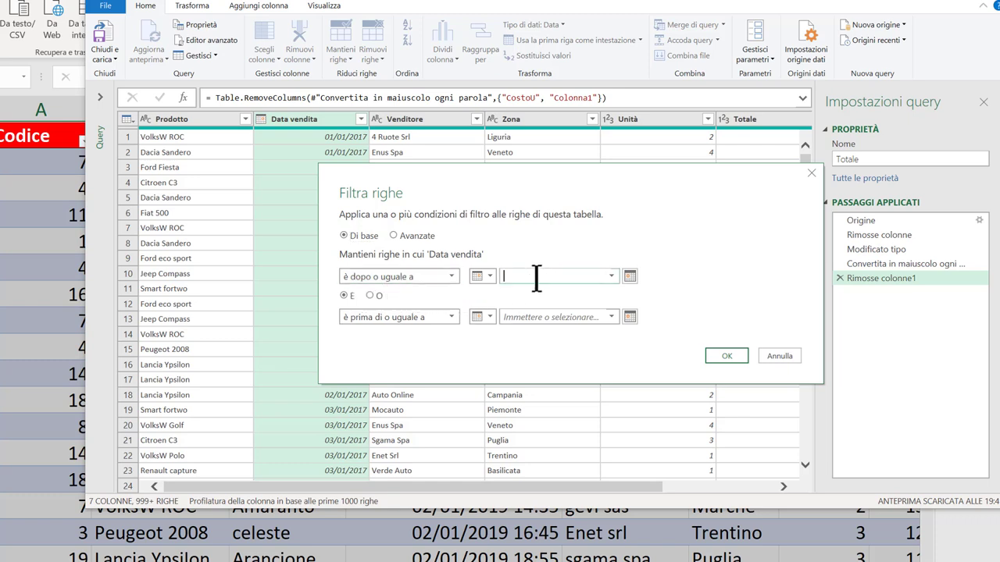
{"action": "type", "text": "1/1/20"}
{"action": "type", "text": "18"}
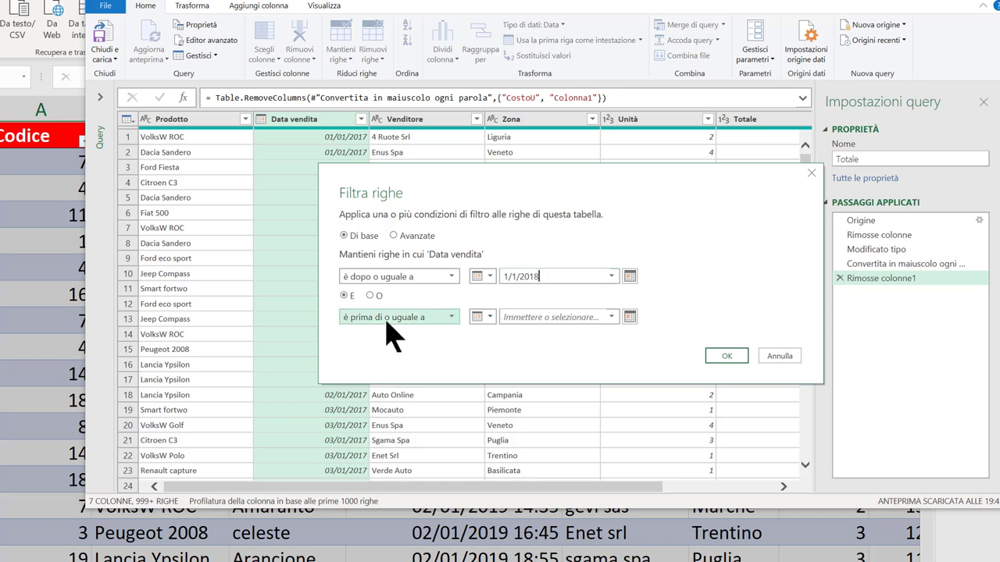
{"action": "left_click", "coordinate": [543, 316]}
{"action": "type", "text": "3"}
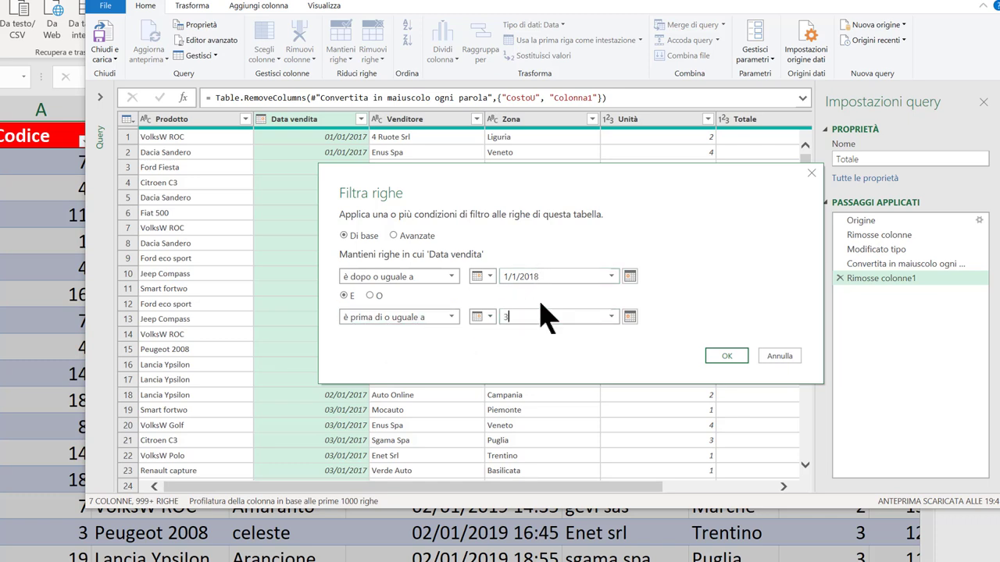
{"action": "type", "text": "1/12/20"}
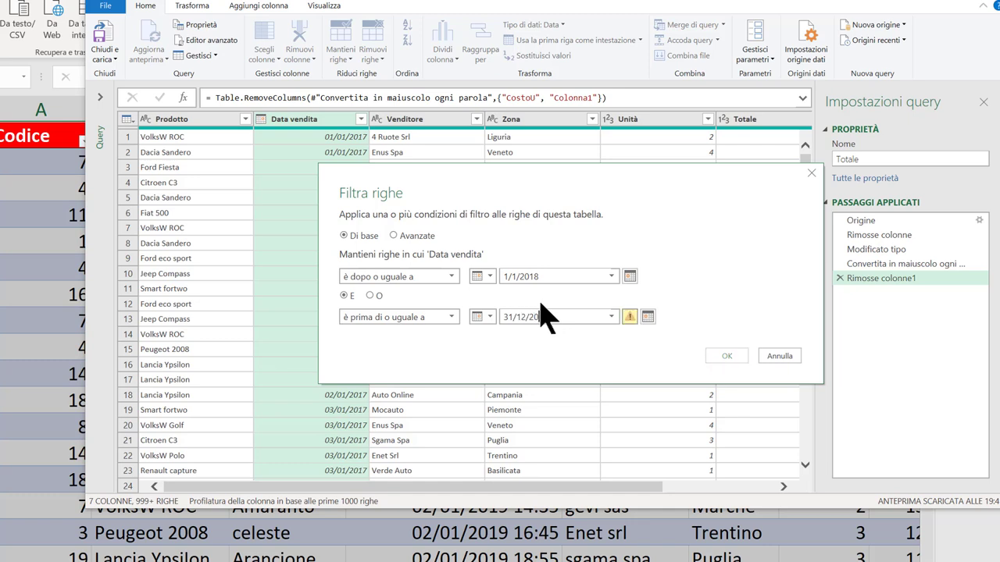
{"action": "type", "text": "18"}
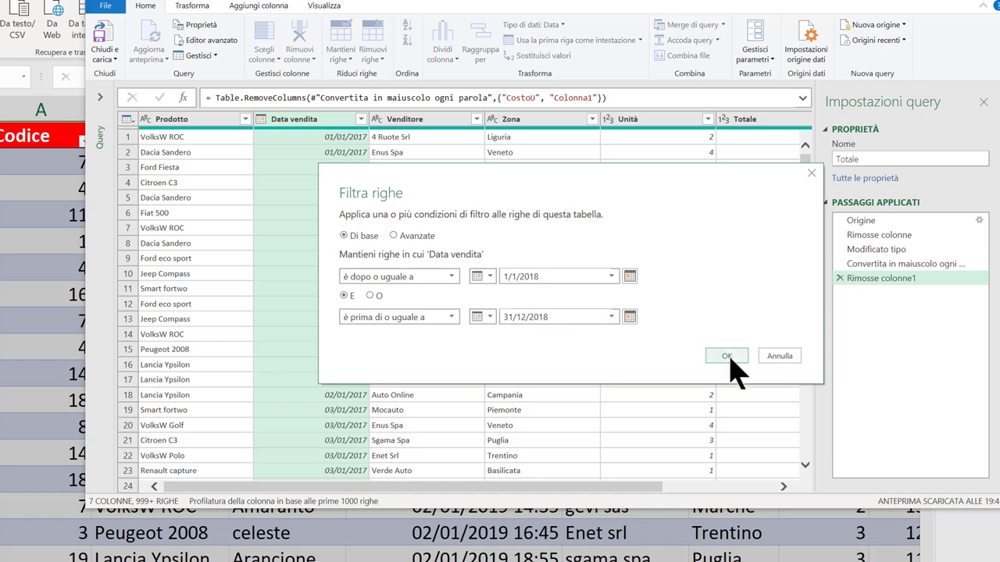
{"action": "left_click", "coordinate": [726, 356]}
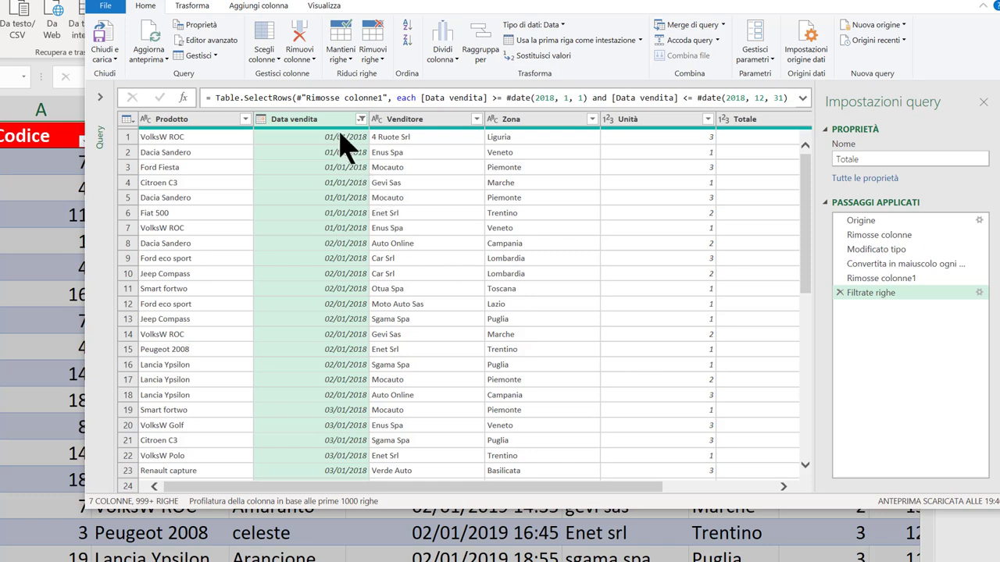
{"action": "left_click_drag", "start_coordinate": [429, 487], "coordinate": [625, 500]}
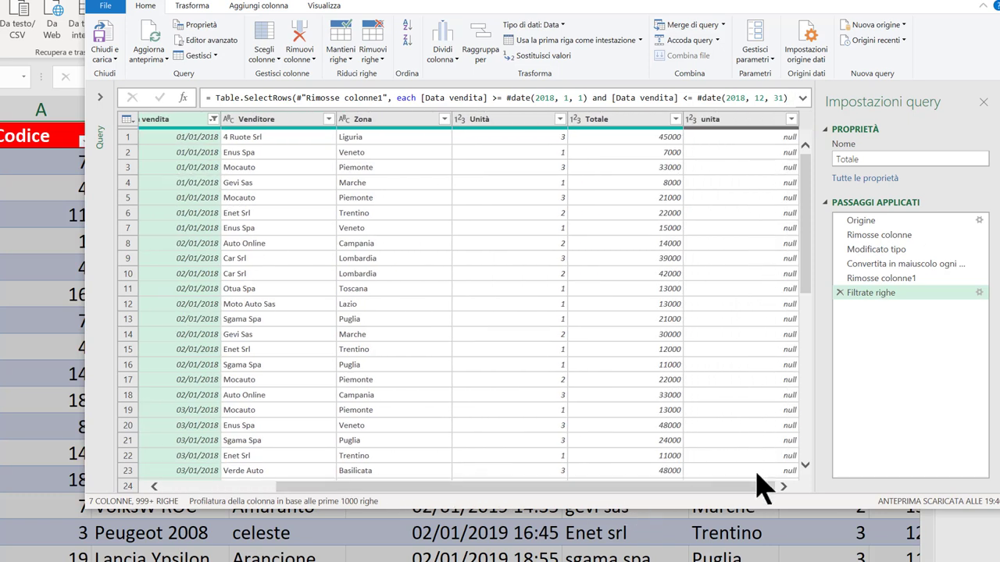
{"action": "mouse_move", "coordinate": [734, 486]}
{"action": "left_mouse_down"}
{"action": "mouse_move", "coordinate": [638, 468]}
{"action": "mouse_move", "coordinate": [737, 542]}
{"action": "left_mouse_up"}
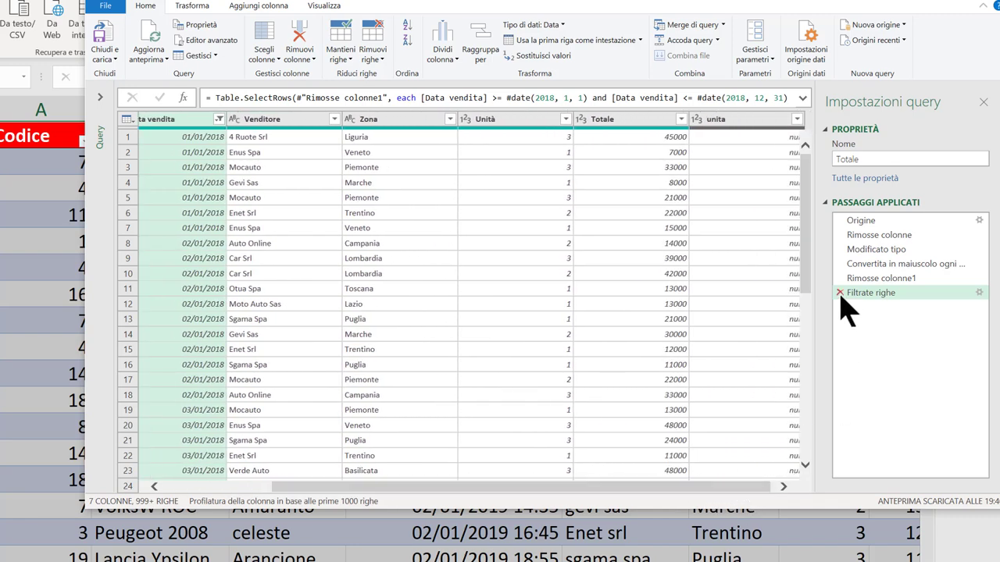
Delete the 2018 filter and Colonna1 removal steps, remove Colonna1 again, and start renaming unita
{"action": "left_click", "coordinate": [839, 292]}
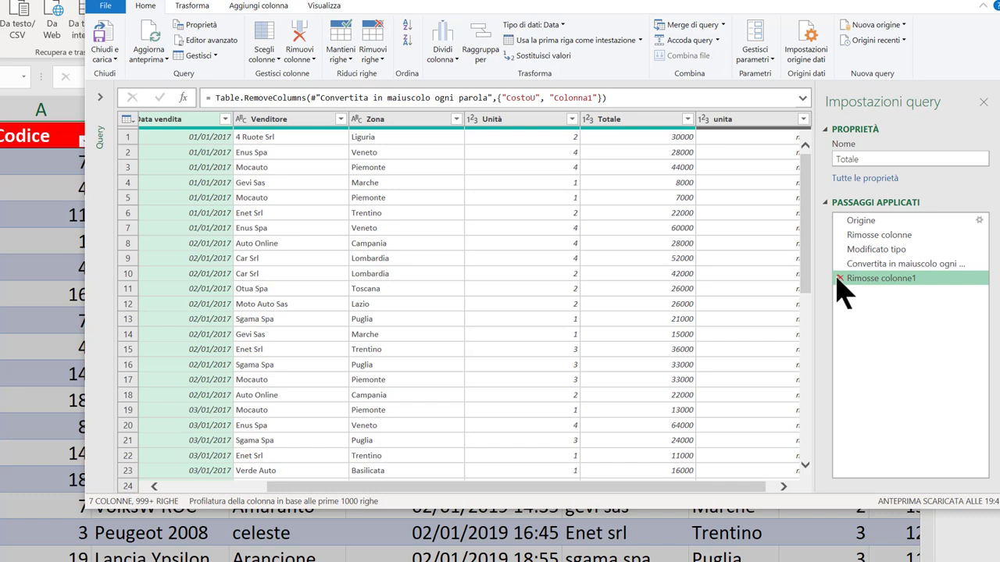
{"action": "left_click", "coordinate": [839, 278]}
{"action": "left_click_drag", "start_coordinate": [621, 486], "coordinate": [703, 489]}
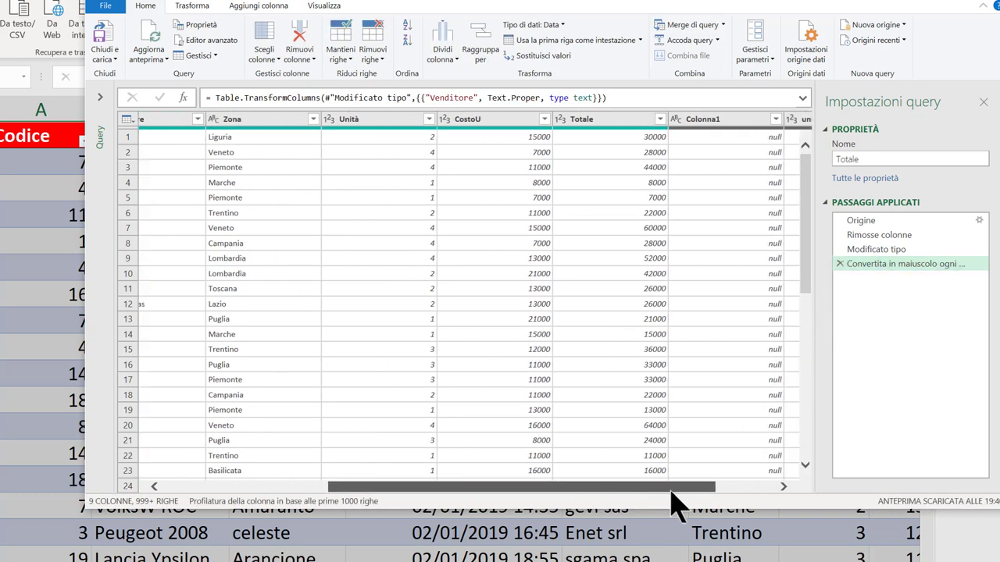
{"action": "left_click", "coordinate": [714, 122]}
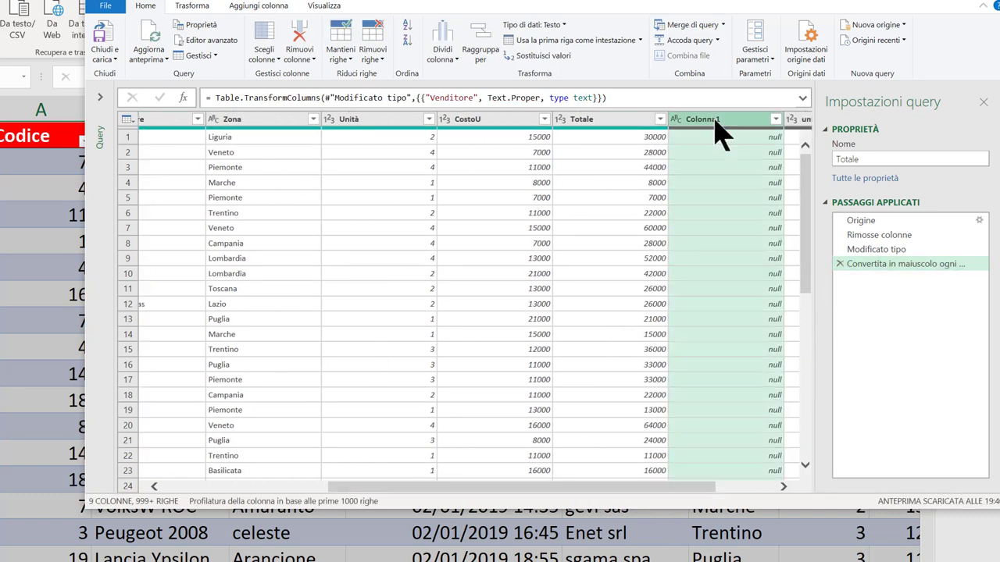
{"action": "left_click", "coordinate": [293, 36]}
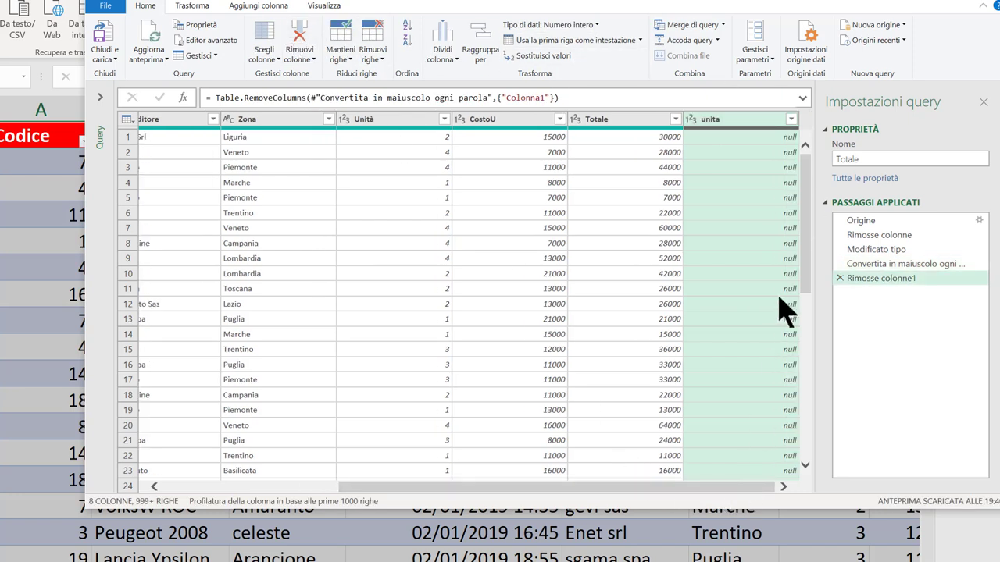
{"action": "double_click", "coordinate": [735, 121]}
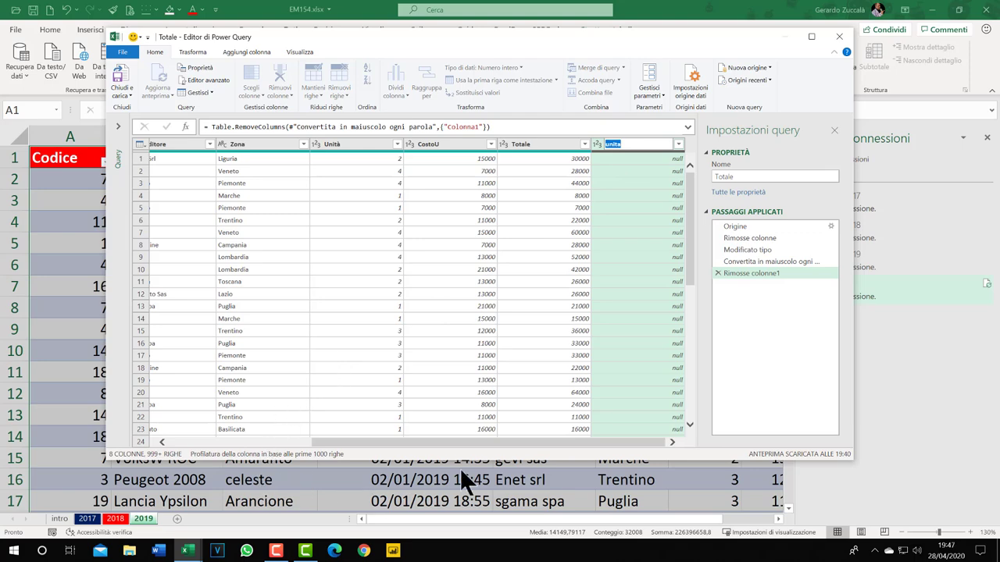
Confirm the header edit, close and load the Totale query, then open Vendite2019 for editing
{"action": "left_click", "coordinate": [728, 119]}
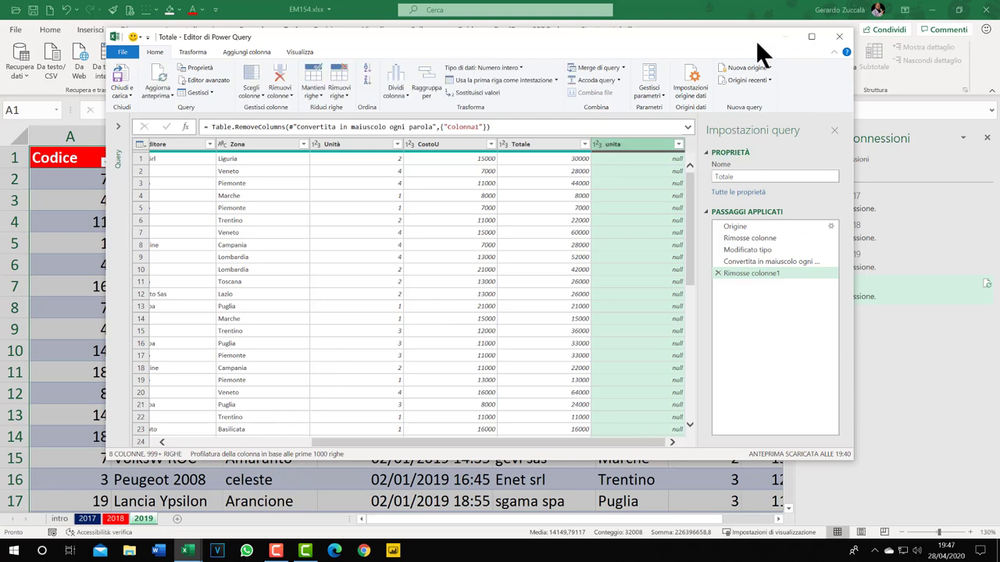
{"action": "left_click_drag", "start_coordinate": [756, 40], "coordinate": [666, 52]}
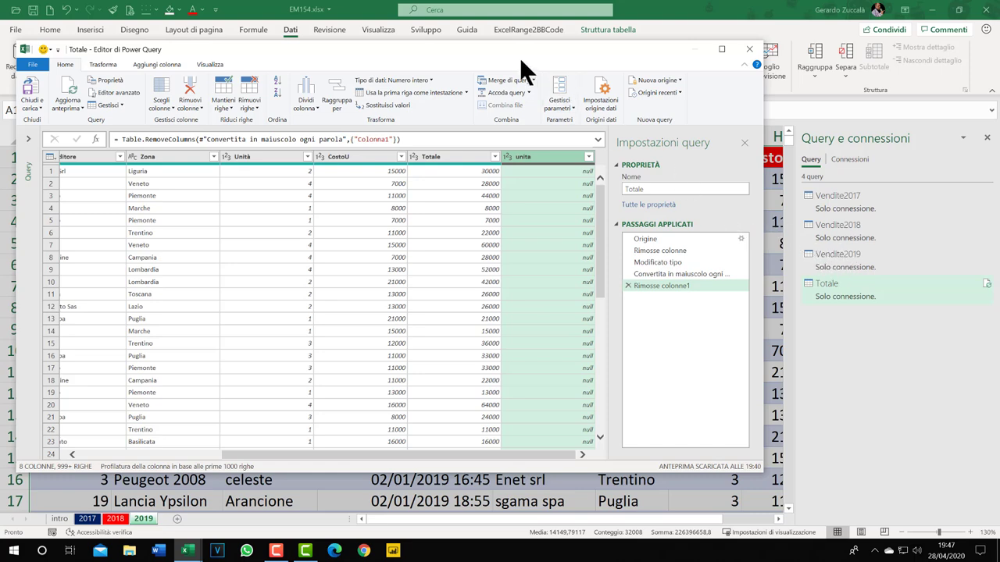
{"action": "left_click_drag", "start_coordinate": [492, 52], "coordinate": [544, 52]}
{"action": "left_click", "coordinate": [85, 102]}
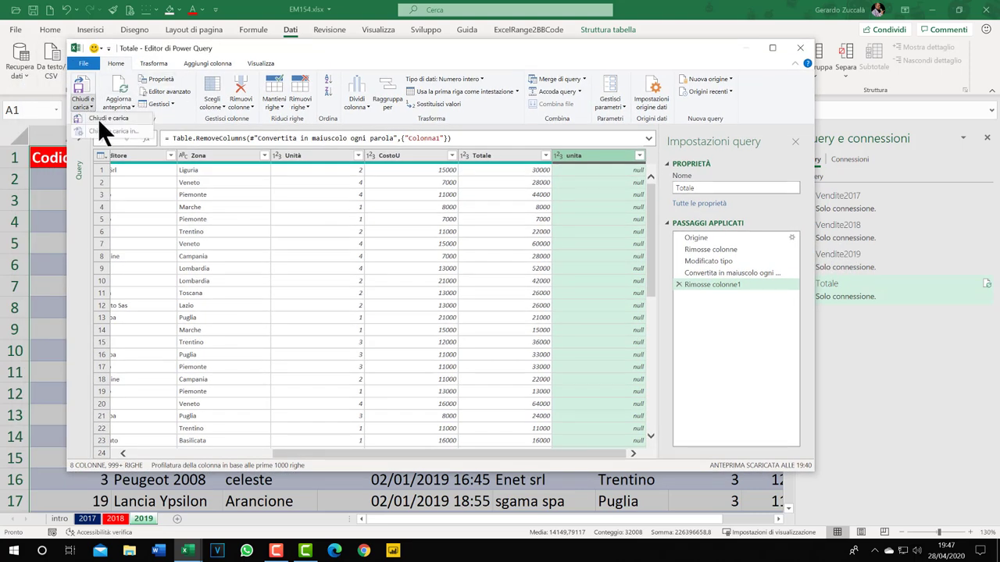
{"action": "left_click", "coordinate": [108, 118]}
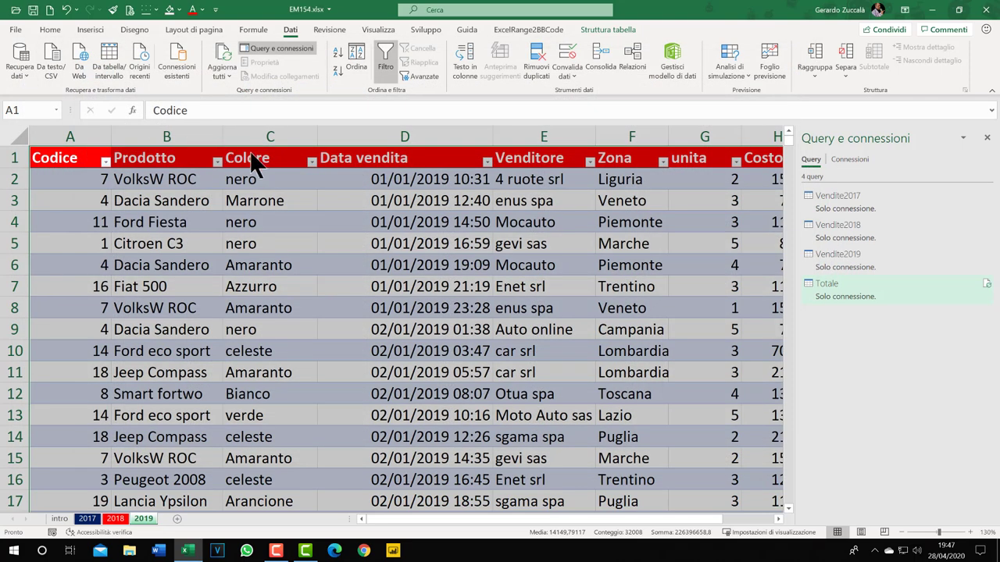
{"action": "double_click", "coordinate": [829, 259]}
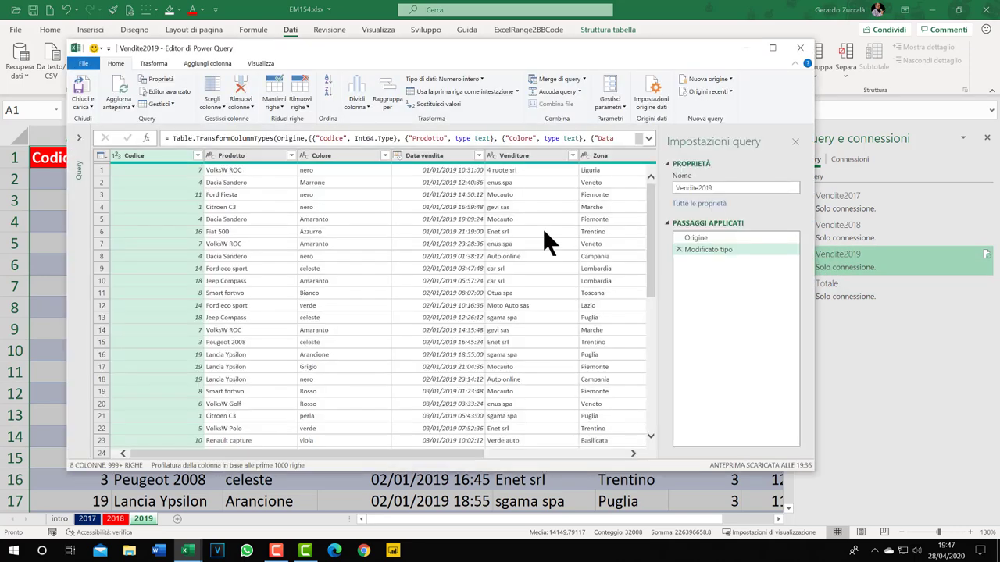
Rename Vendite2019's unita column to Unità to match the 2017 and 2018 queries
{"action": "left_click_drag", "start_coordinate": [455, 452], "coordinate": [647, 405]}
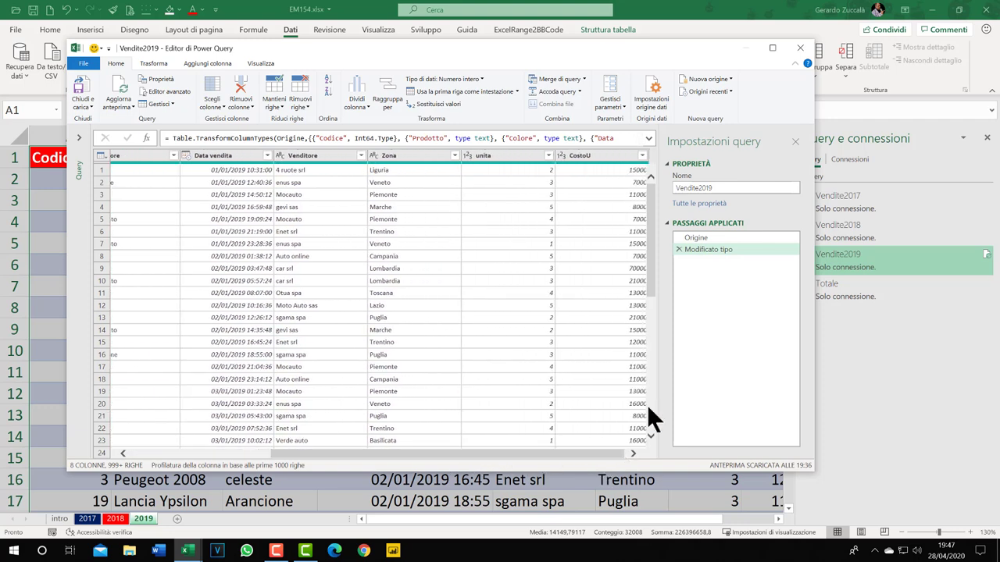
{"action": "left_click_drag", "start_coordinate": [566, 451], "coordinate": [601, 380]}
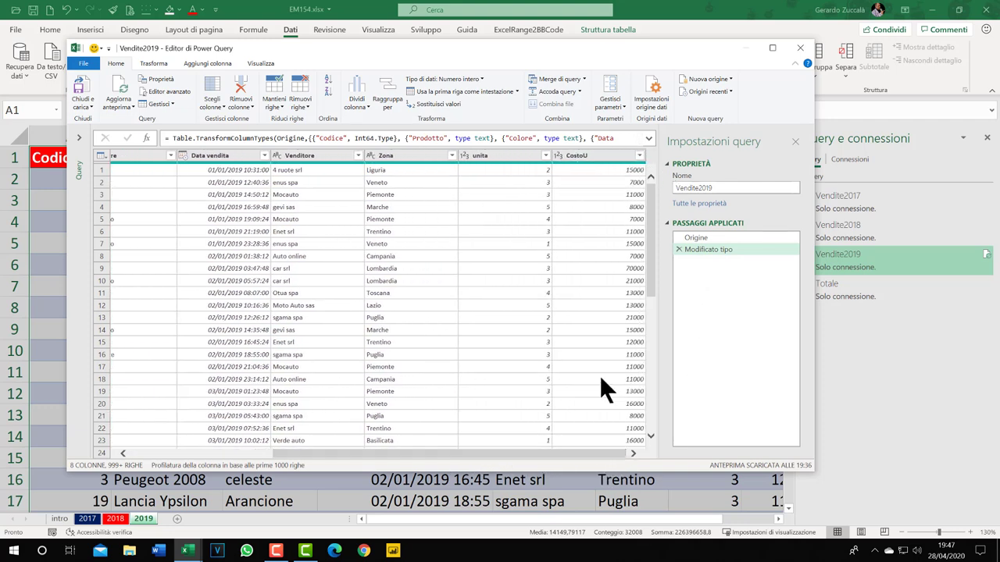
{"action": "double_click", "coordinate": [497, 157]}
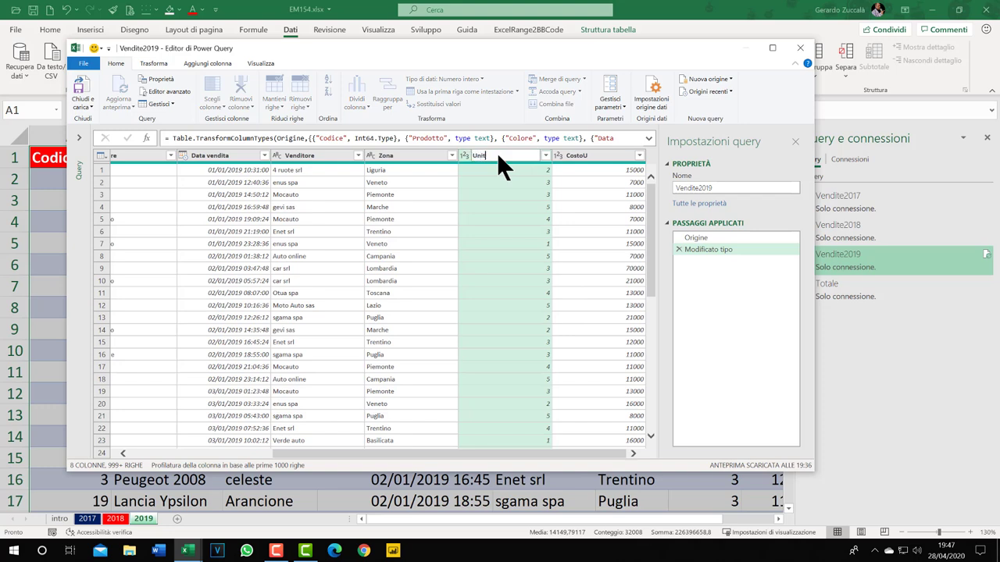
{"action": "key", "text": "Return"}
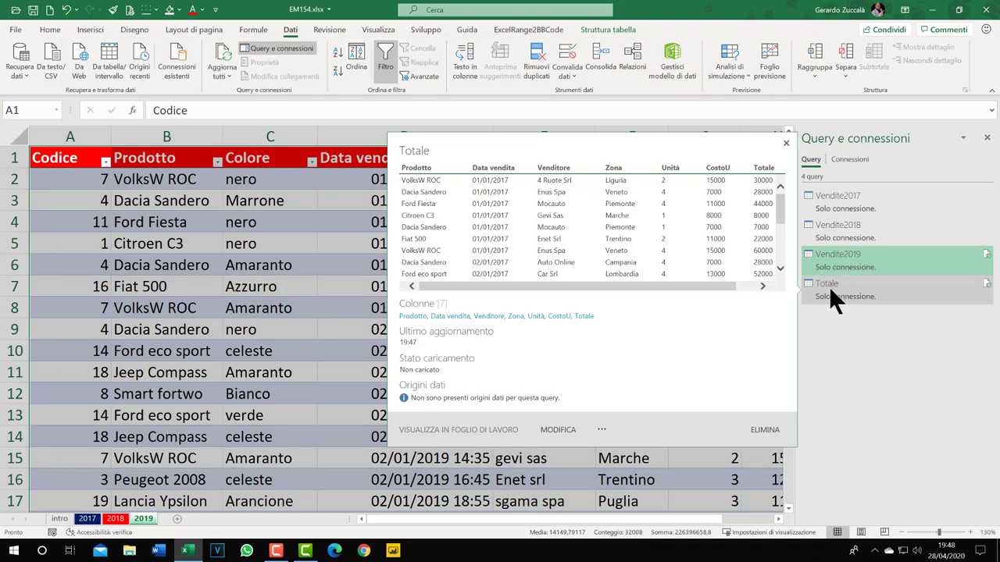
Open the Totale query and scroll its preview to verify seven columns with one Unità
{"action": "double_click", "coordinate": [829, 287]}
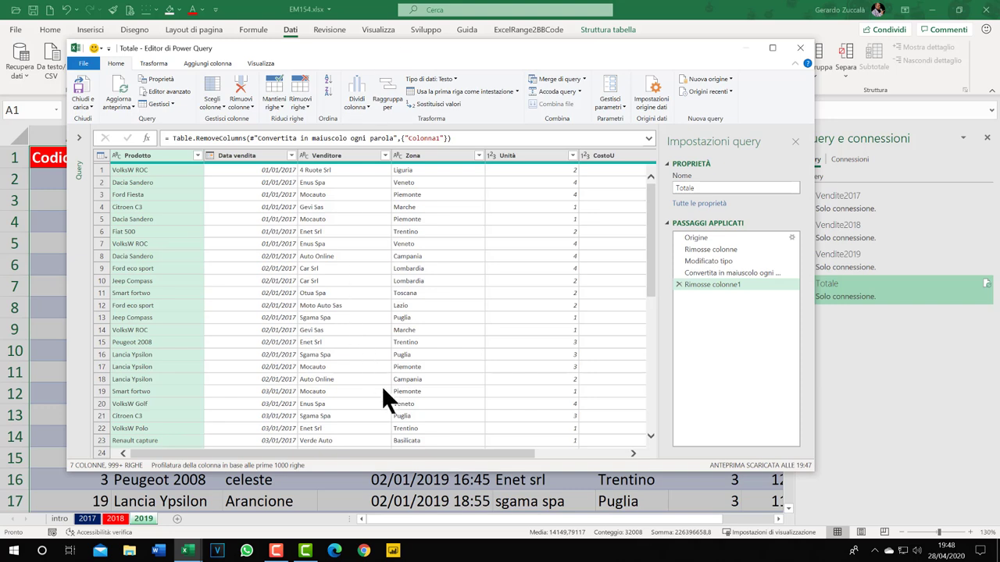
{"action": "left_click_drag", "start_coordinate": [422, 455], "coordinate": [574, 455]}
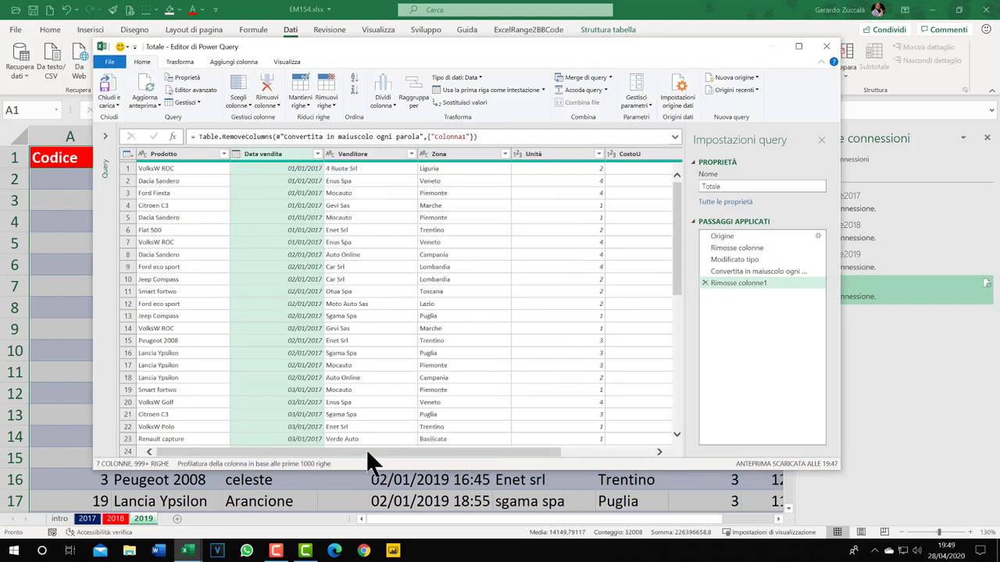
{"action": "left_click_drag", "start_coordinate": [364, 452], "coordinate": [276, 410]}
{"action": "mouse_move", "coordinate": [462, 450]}
{"action": "left_mouse_down"}
{"action": "mouse_move", "coordinate": [500, 450]}
{"action": "mouse_move", "coordinate": [401, 450]}
{"action": "left_mouse_up"}
{"action": "left_click", "coordinate": [223, 153]}
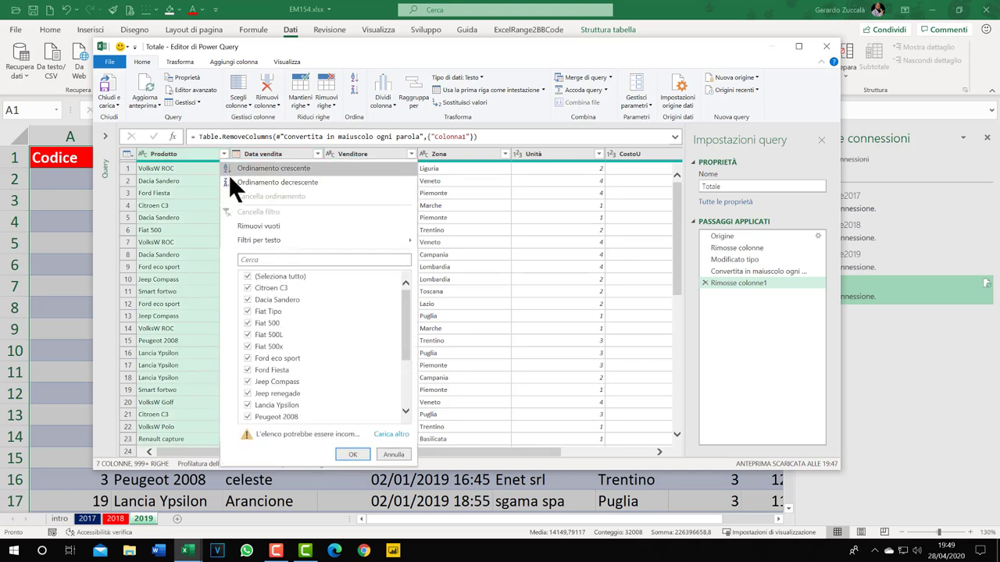
{"action": "left_click", "coordinate": [391, 435]}
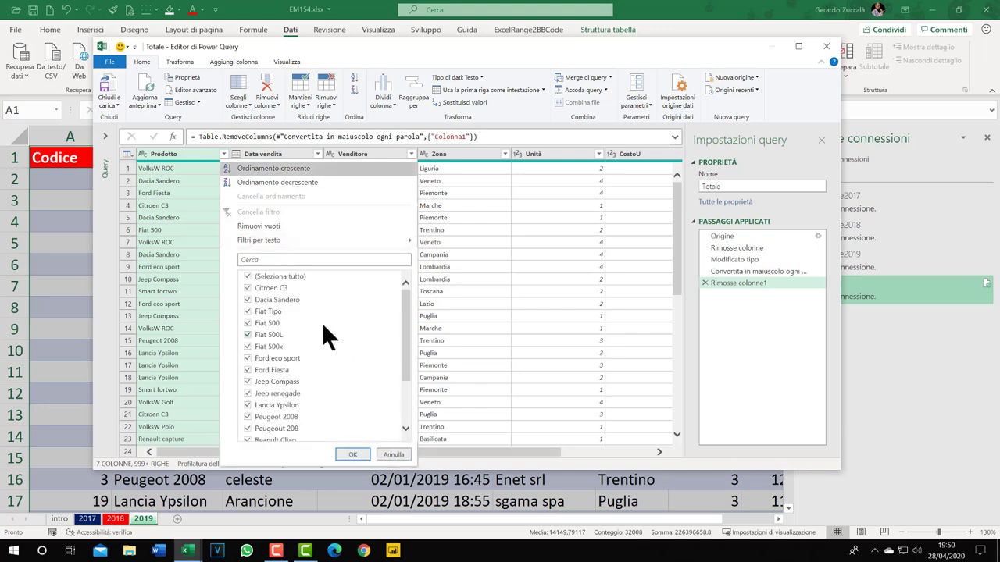
{"action": "left_click_drag", "start_coordinate": [405, 313], "coordinate": [406, 400]}
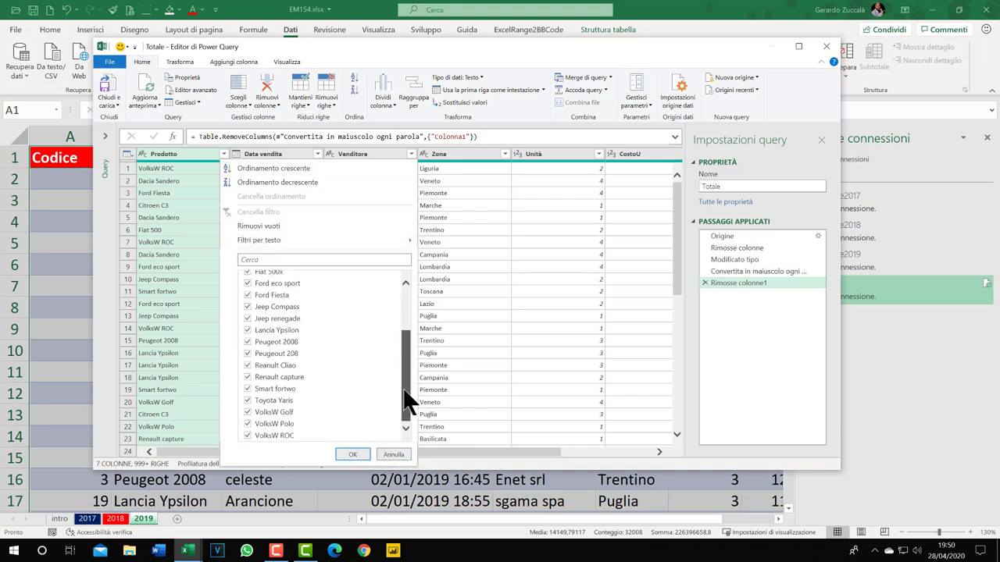
{"action": "key", "text": "Escape"}
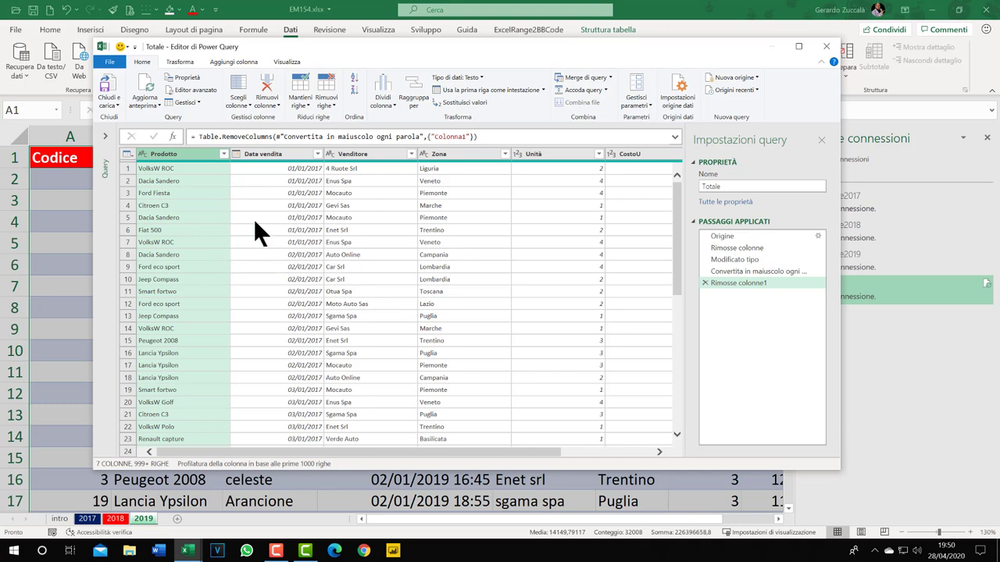
{"action": "left_click", "coordinate": [273, 154]}
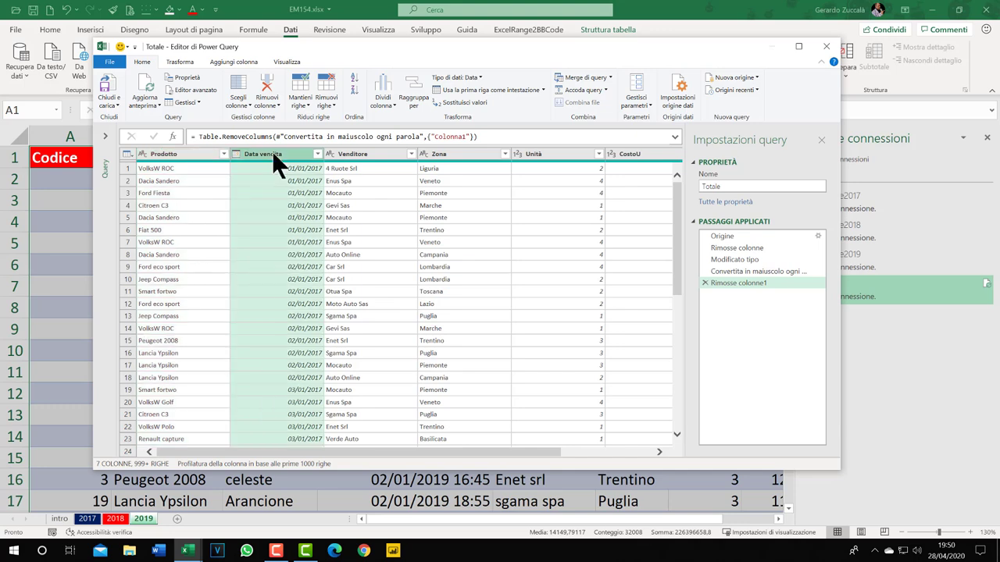
{"action": "left_click", "coordinate": [318, 154]}
{"action": "left_click", "coordinate": [297, 427]}
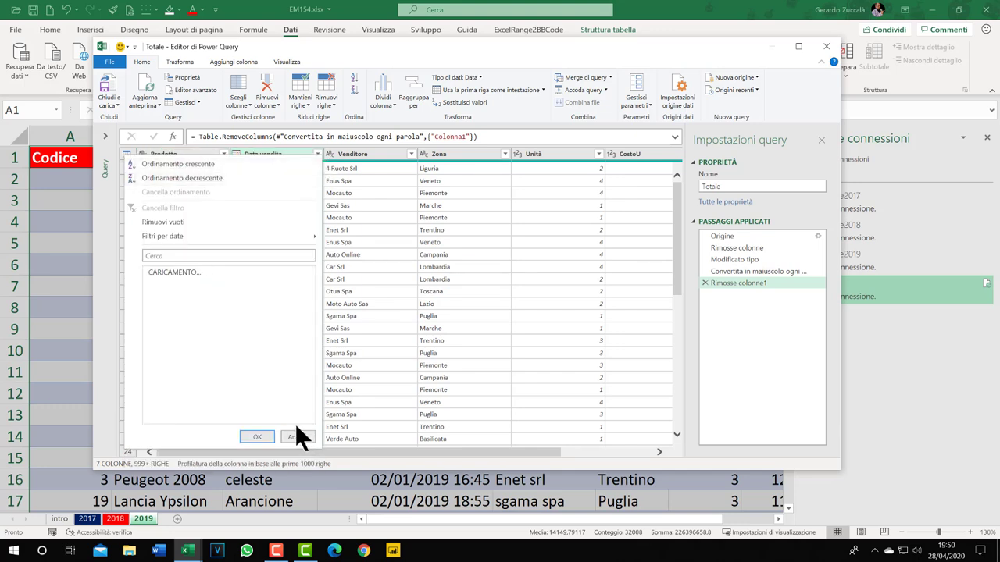
{"action": "left_click", "coordinate": [411, 154]}
{"action": "left_click", "coordinate": [411, 154]}
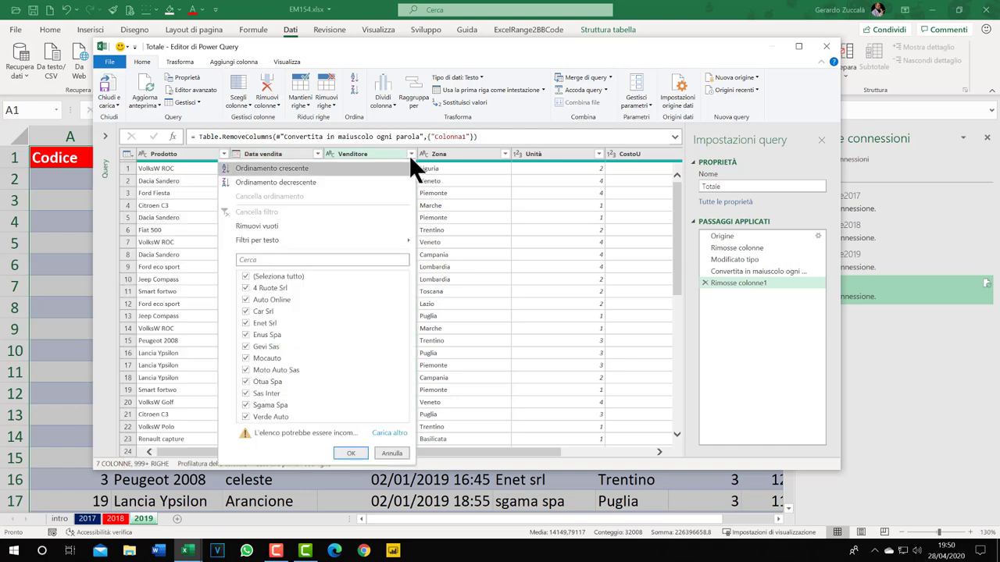
{"action": "left_click", "coordinate": [504, 154]}
{"action": "left_click", "coordinate": [477, 426]}
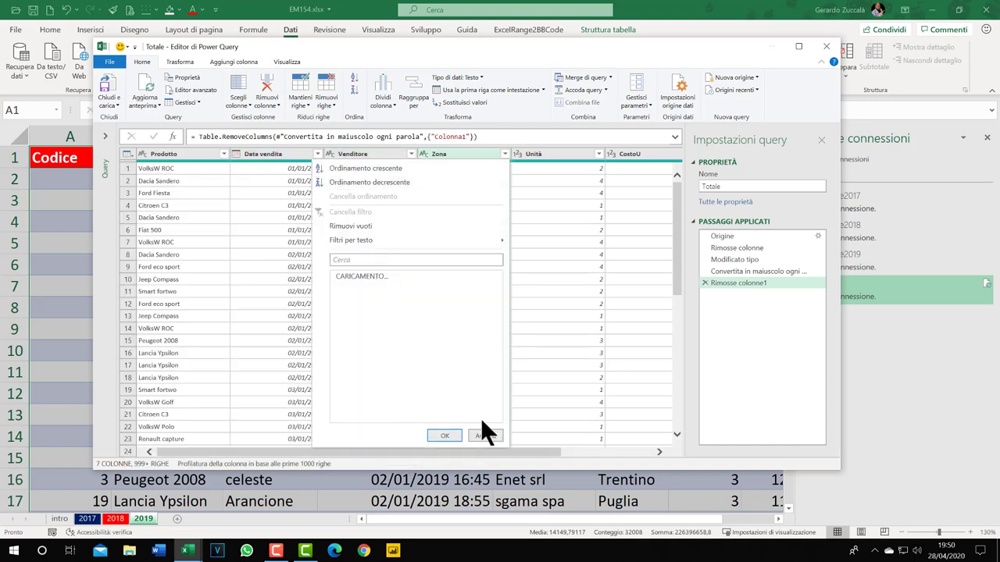
{"action": "left_click", "coordinate": [565, 392]}
{"action": "scroll", "coordinate": [566, 392], "scroll_direction": "right", "scroll_amount": 2}
{"action": "left_click", "coordinate": [511, 154]}
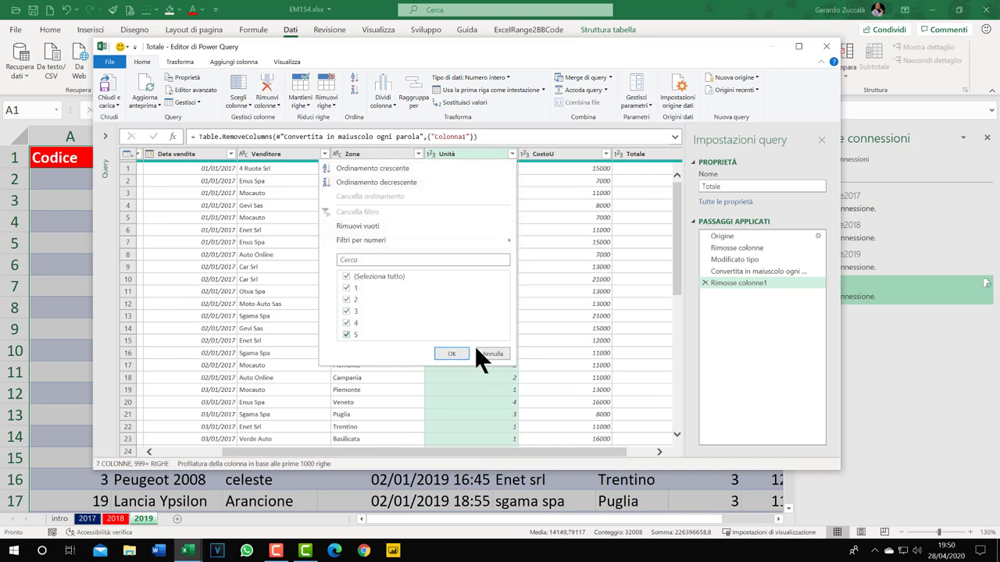
{"action": "left_click", "coordinate": [491, 356]}
{"action": "left_click", "coordinate": [568, 153]}
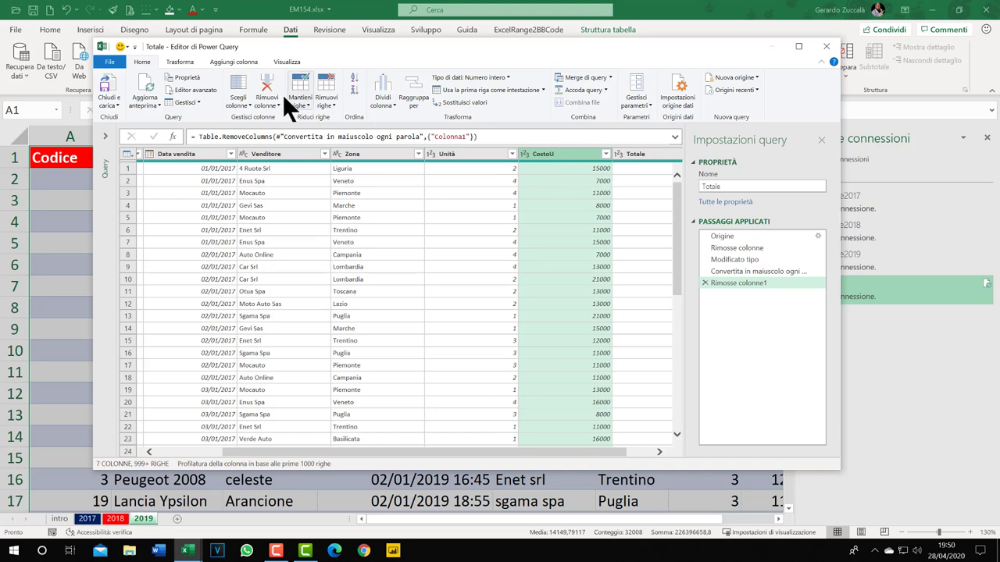
Remove the CostoU column, then review the Totale values, including nulls, without applying a filter
{"action": "left_click", "coordinate": [265, 78]}
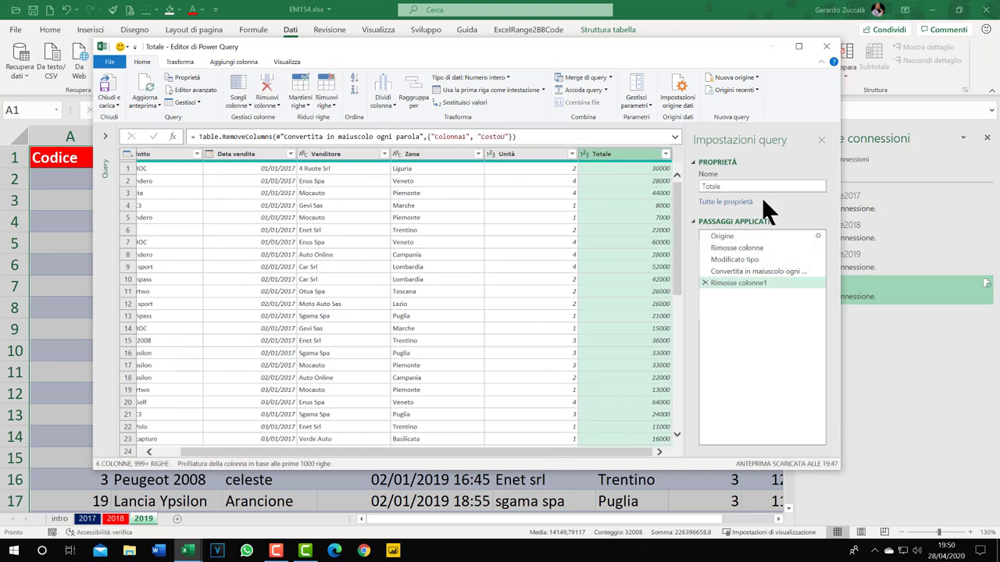
{"action": "left_click", "coordinate": [665, 154]}
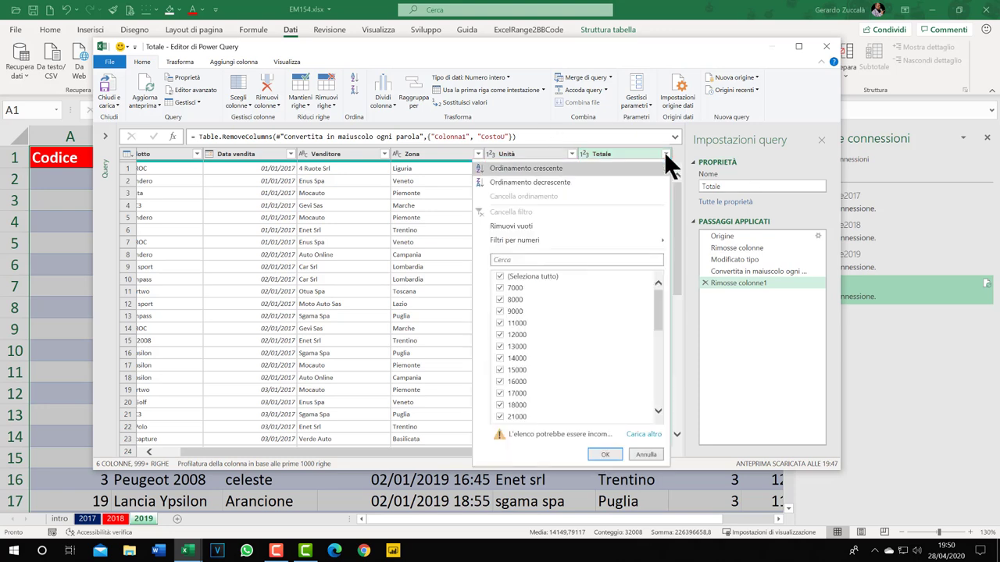
{"action": "left_click", "coordinate": [643, 436]}
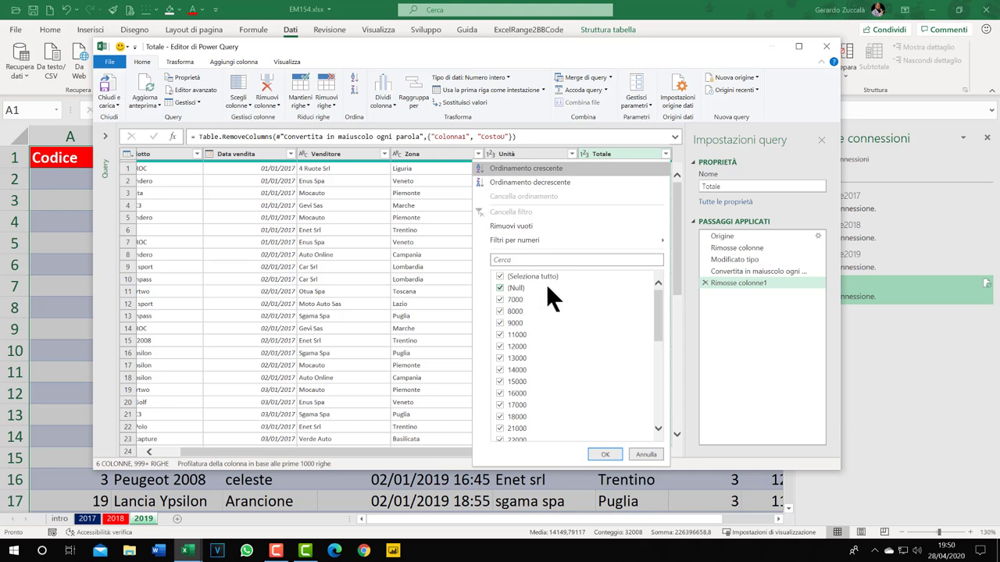
{"action": "left_click", "coordinate": [546, 285]}
{"action": "left_click", "coordinate": [551, 284]}
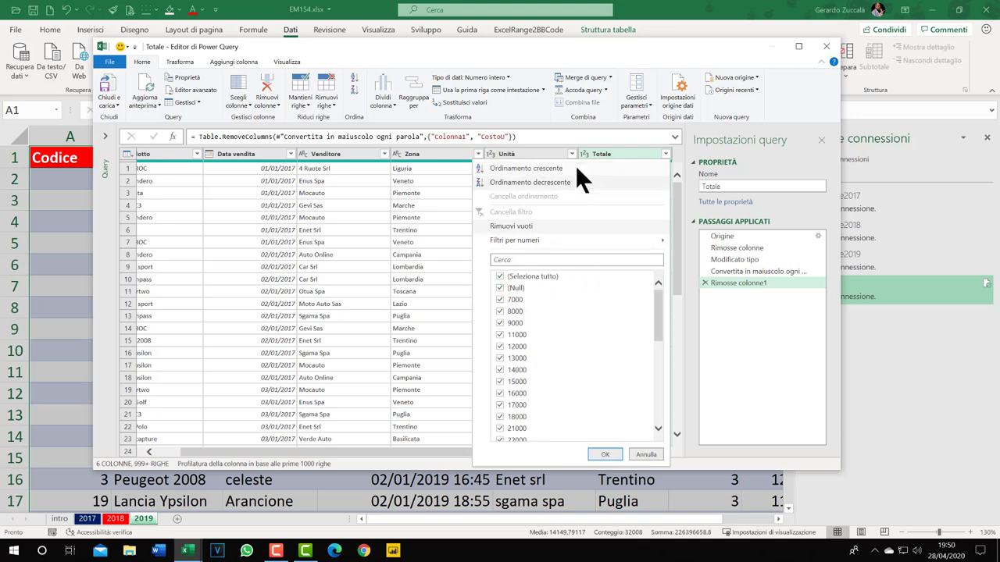
{"action": "left_click", "coordinate": [556, 137]}
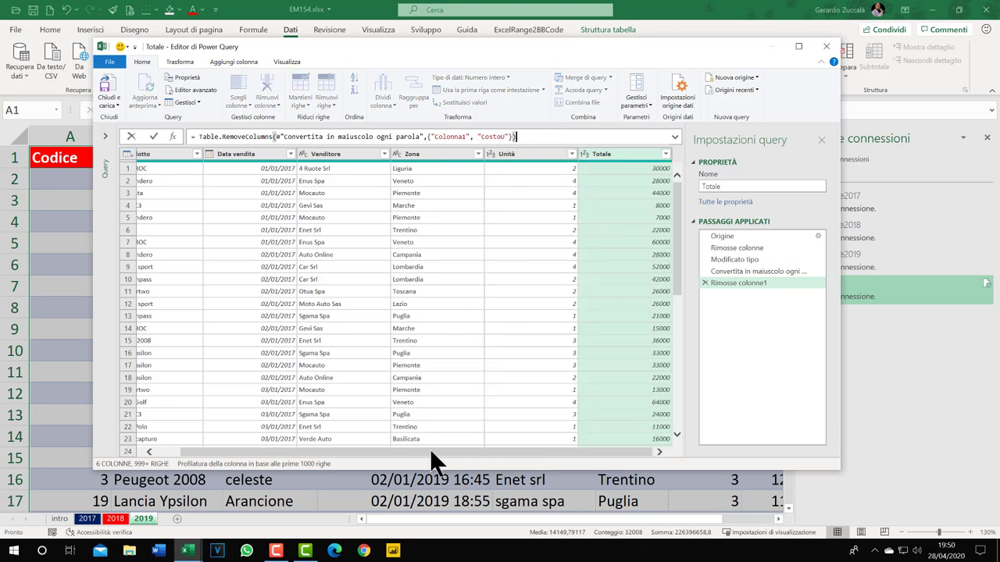
Delete the newest-first Data vendita sort step from Totale and close the editor
{"action": "left_click", "coordinate": [290, 154]}
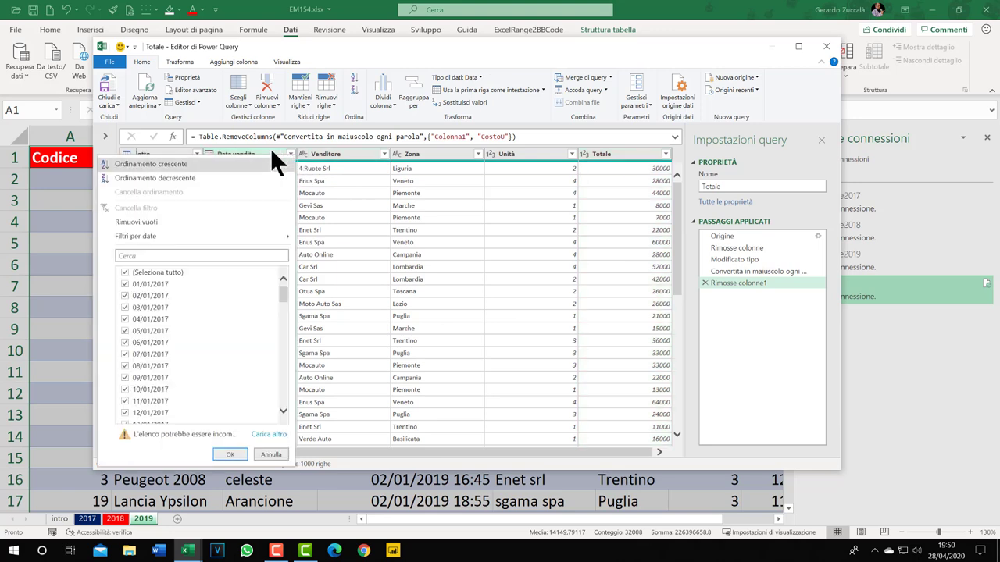
{"action": "left_click", "coordinate": [155, 178]}
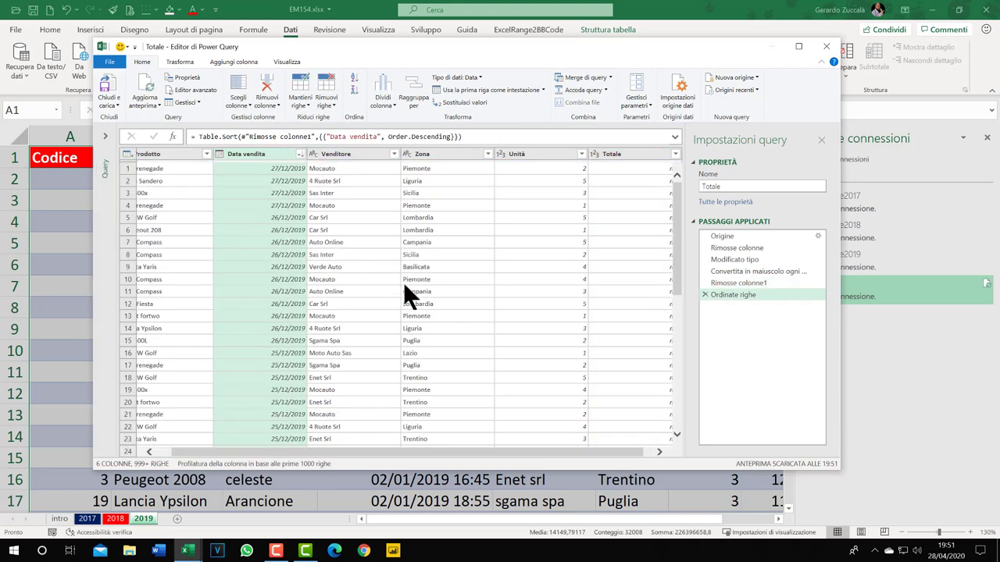
{"action": "left_click_drag", "start_coordinate": [566, 451], "coordinate": [572, 452]}
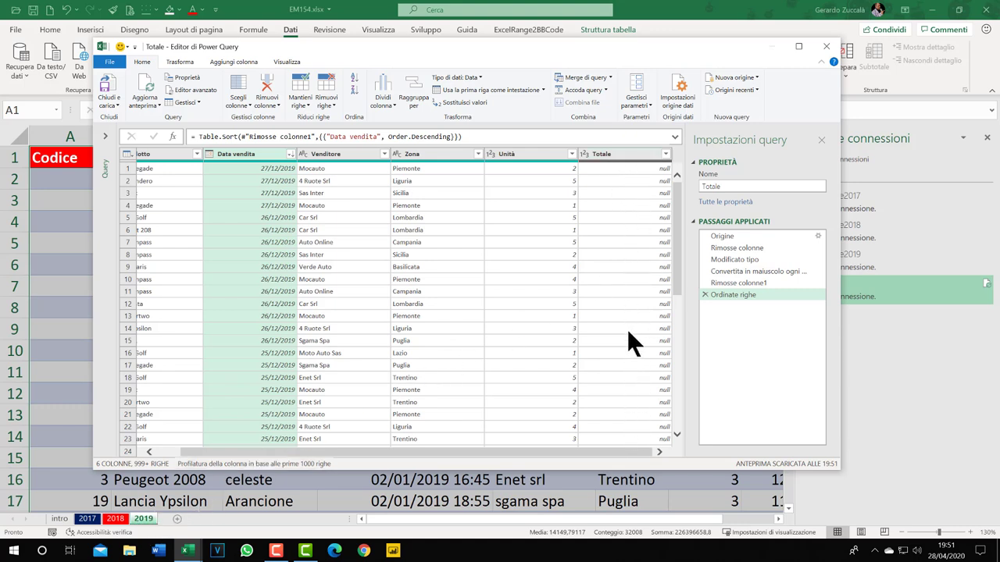
{"action": "left_click", "coordinate": [704, 294]}
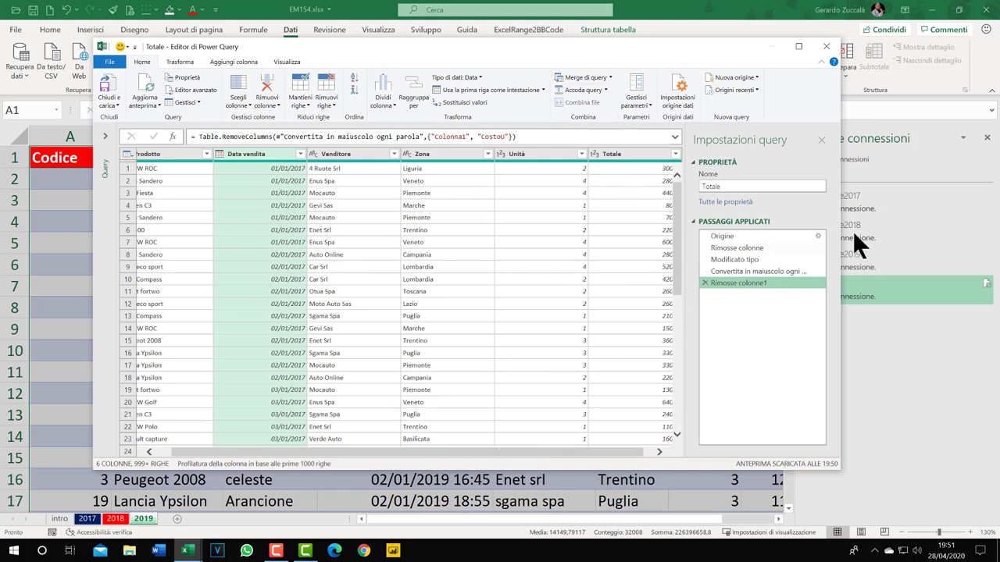
{"action": "left_click_drag", "start_coordinate": [664, 52], "coordinate": [619, 47]}
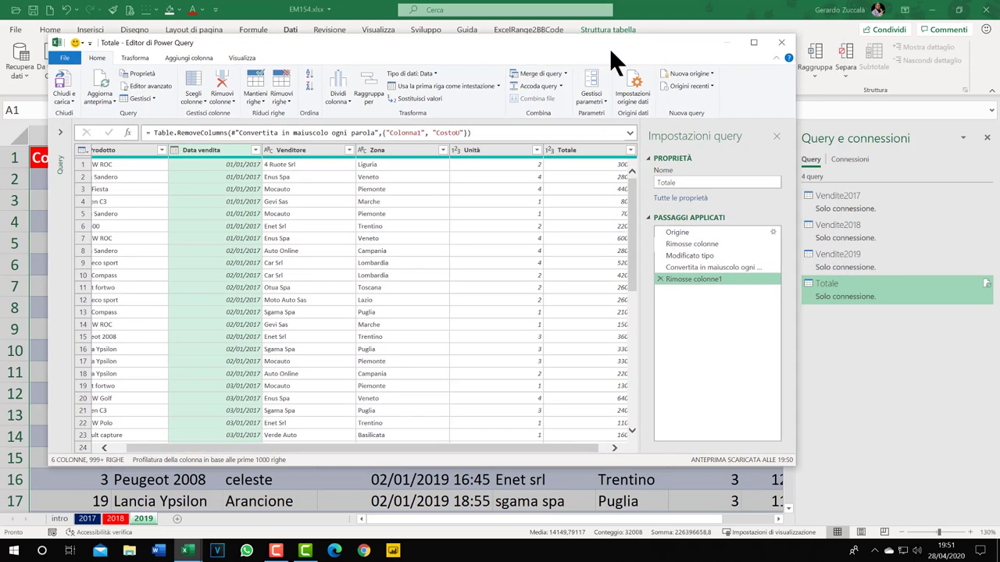
{"action": "left_click", "coordinate": [63, 85]}
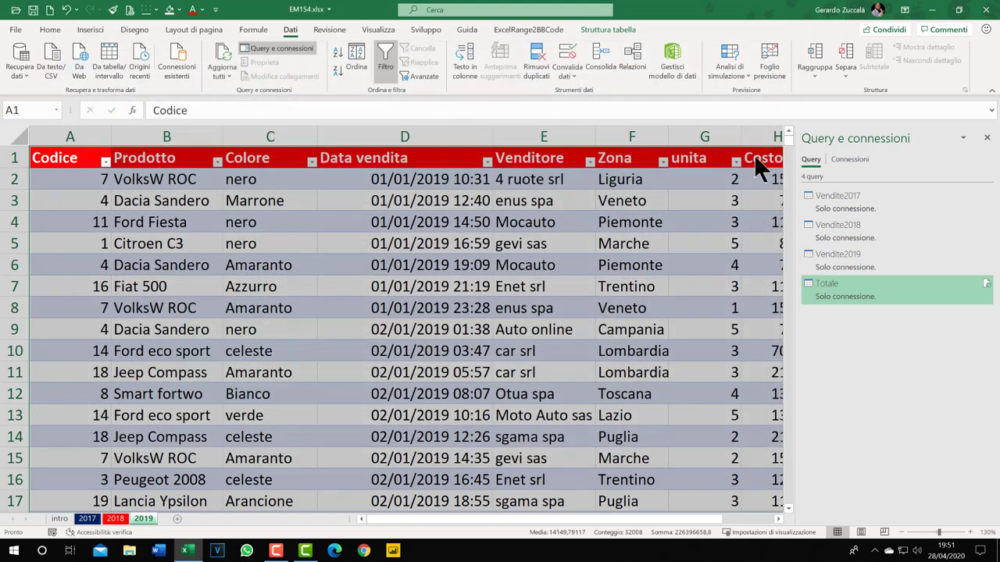
In Vendite2019, multiply Unità by CostoU into a new column
{"action": "left_click", "coordinate": [844, 262]}
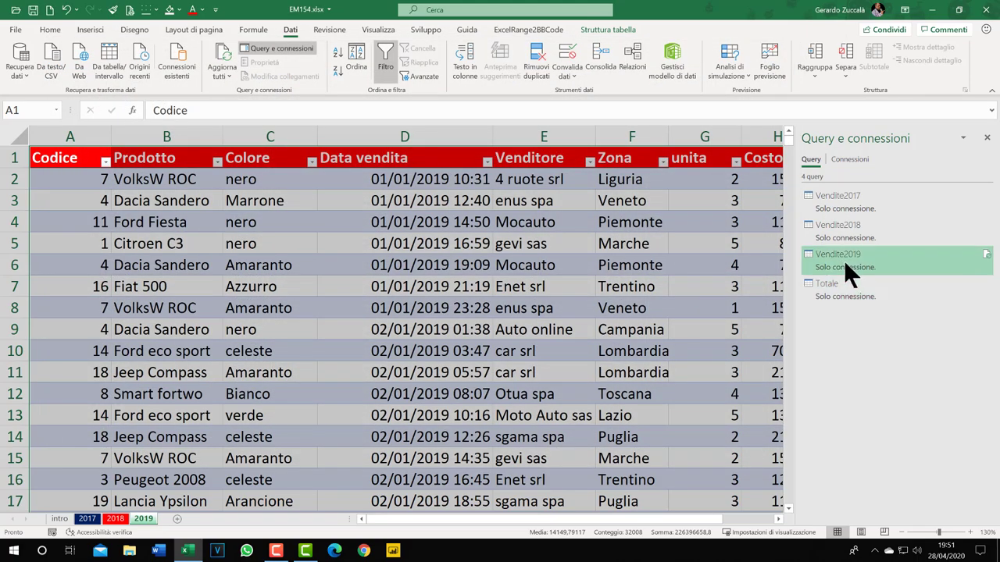
{"action": "double_click", "coordinate": [843, 260]}
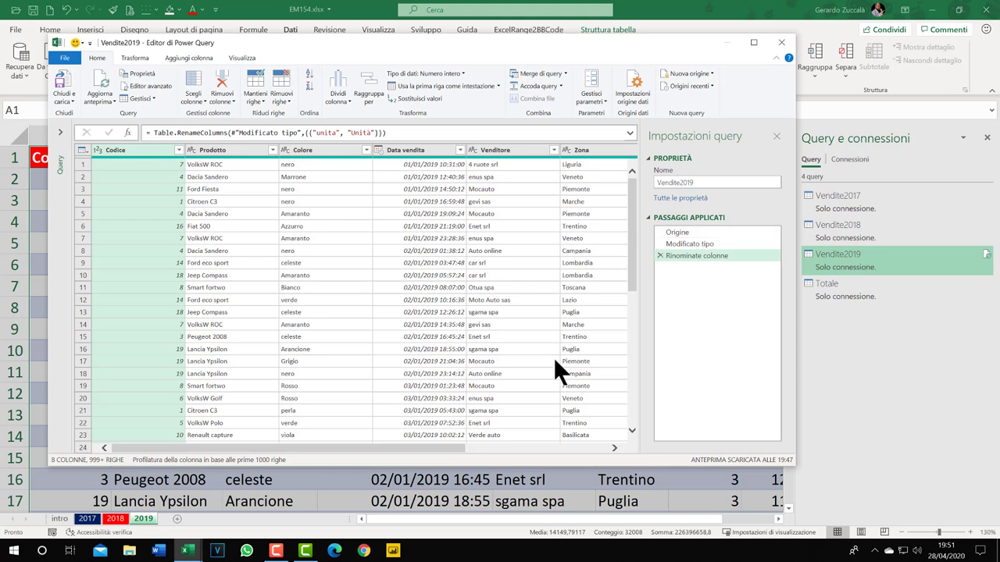
{"action": "left_click_drag", "start_coordinate": [429, 448], "coordinate": [480, 448]}
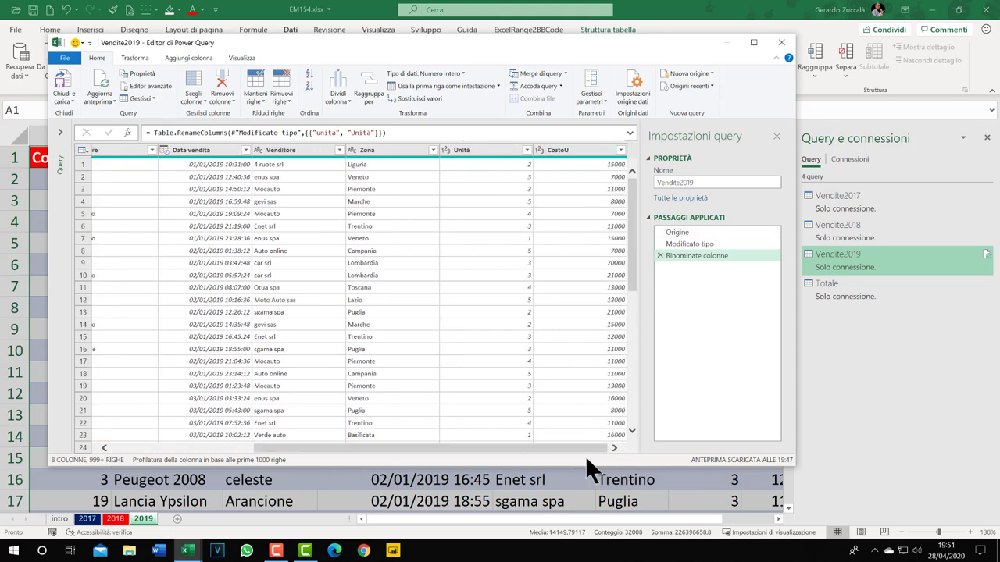
{"action": "left_click", "coordinate": [492, 188]}
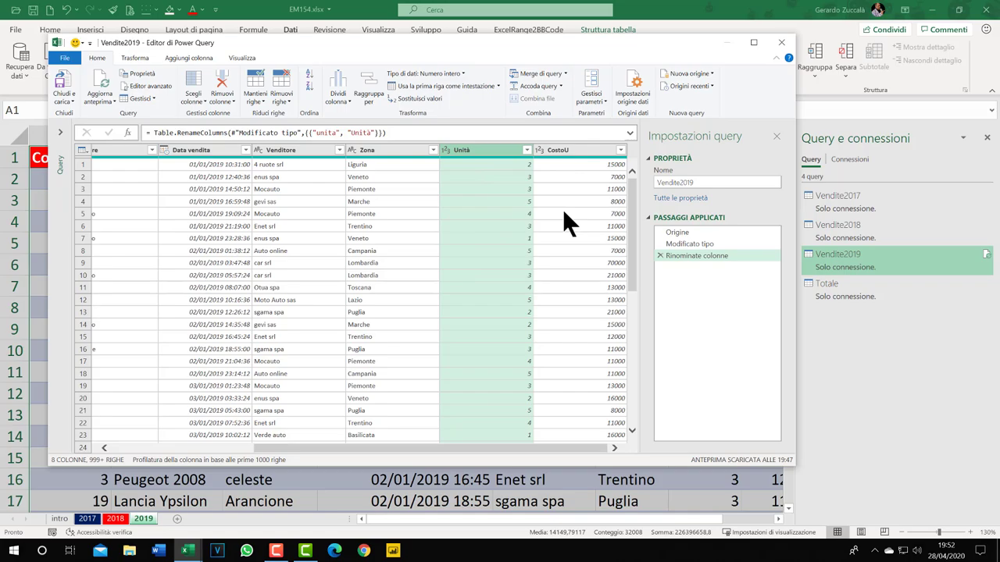
{"action": "left_click", "coordinate": [567, 149], "text": "ctrl"}
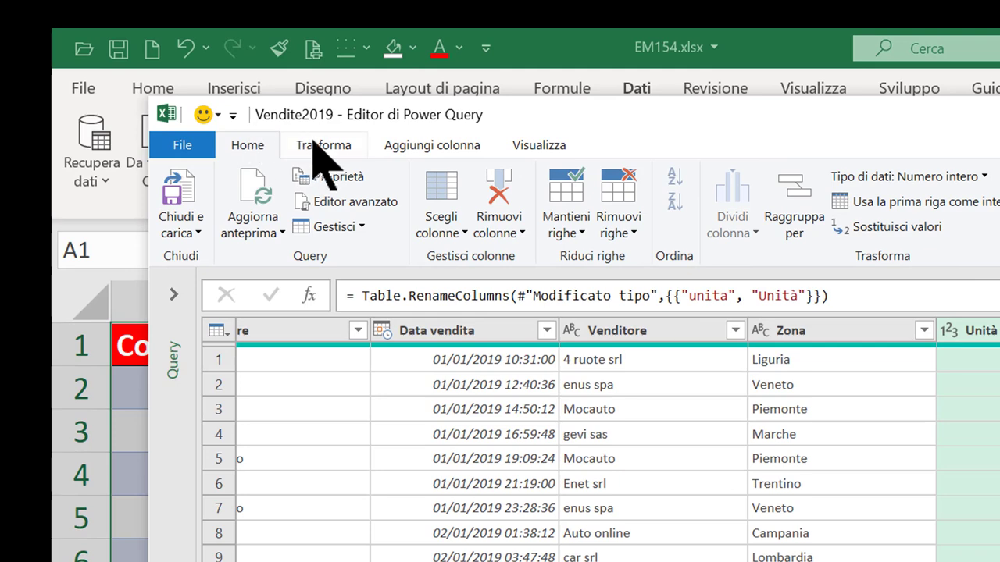
{"action": "left_click", "coordinate": [316, 144]}
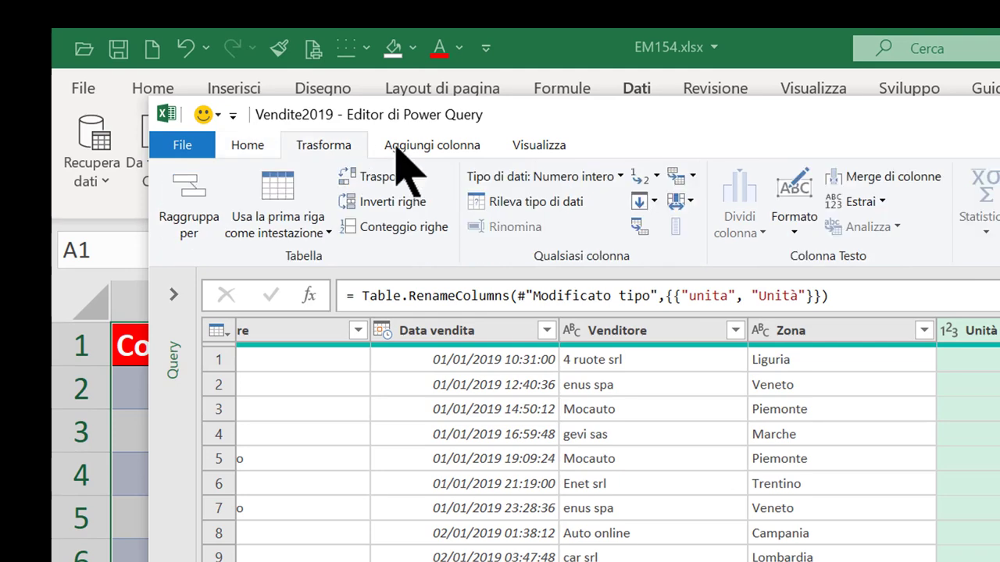
{"action": "left_click", "coordinate": [441, 147]}
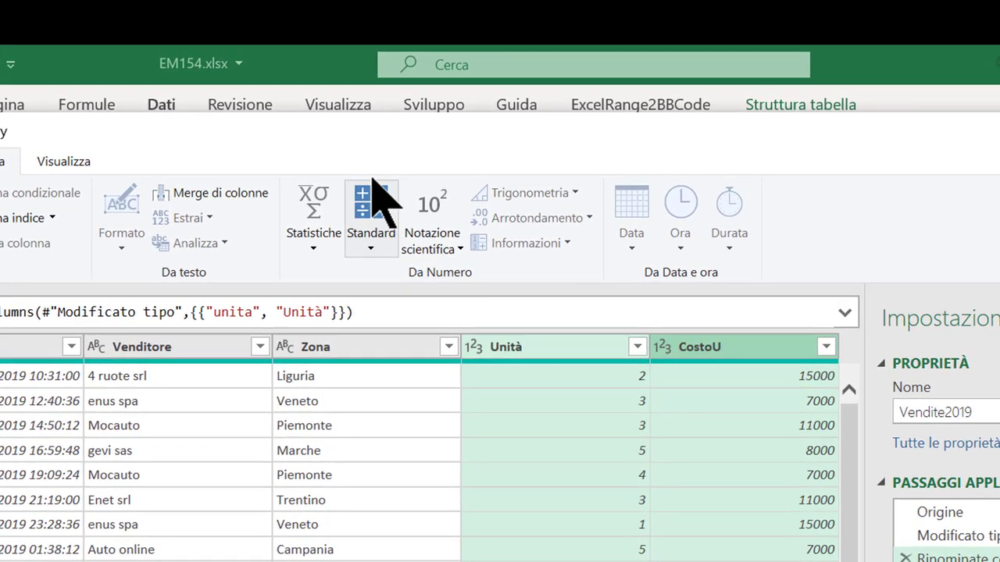
{"action": "left_click", "coordinate": [371, 247]}
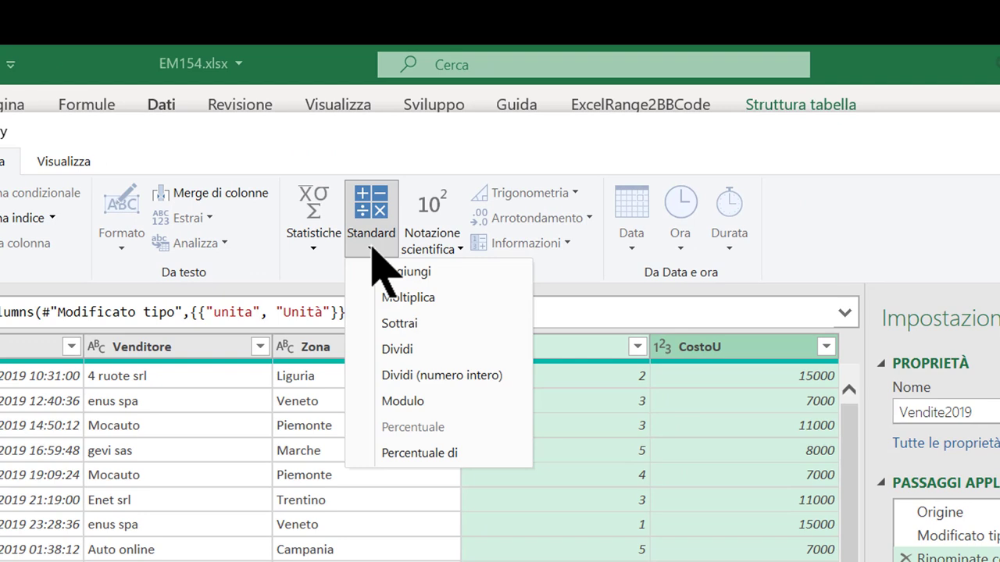
{"action": "left_click", "coordinate": [404, 298]}
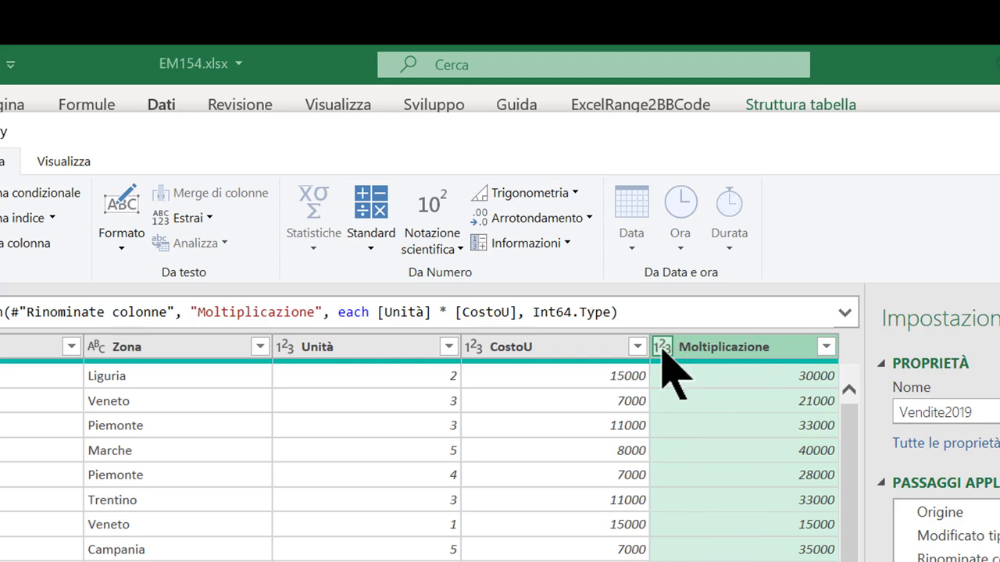
Rename the Moltiplicazione column to Totale and load the changes
{"action": "double_click", "coordinate": [719, 349]}
{"action": "left_click", "coordinate": [784, 347]}
{"action": "type", "text": "T"}
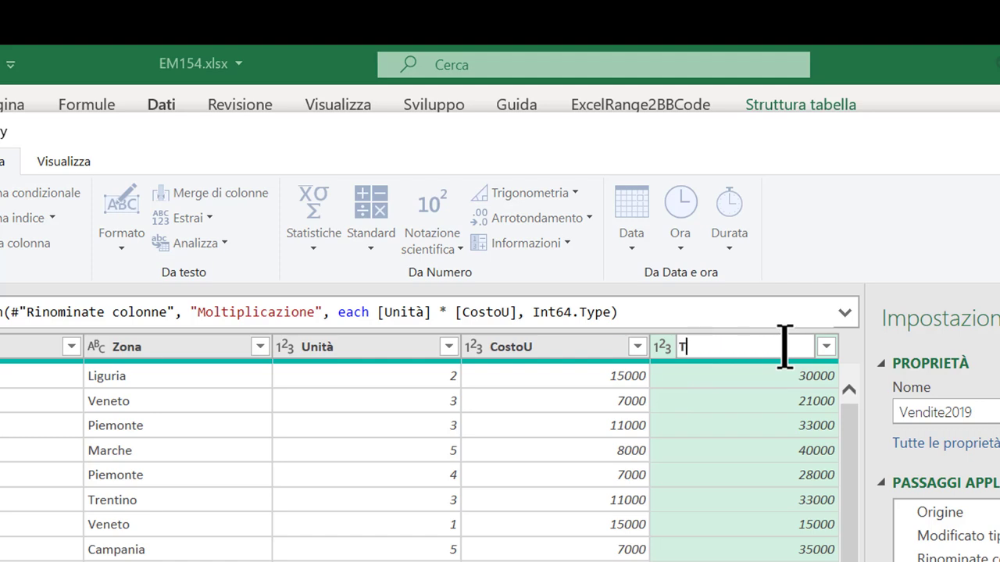
{"action": "key", "text": "Return"}
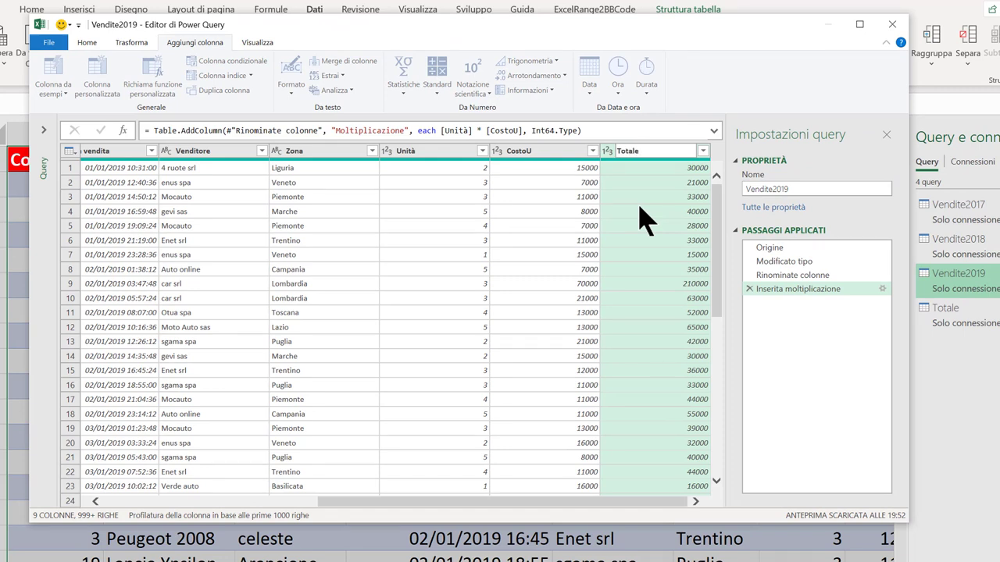
{"action": "key", "text": "Return"}
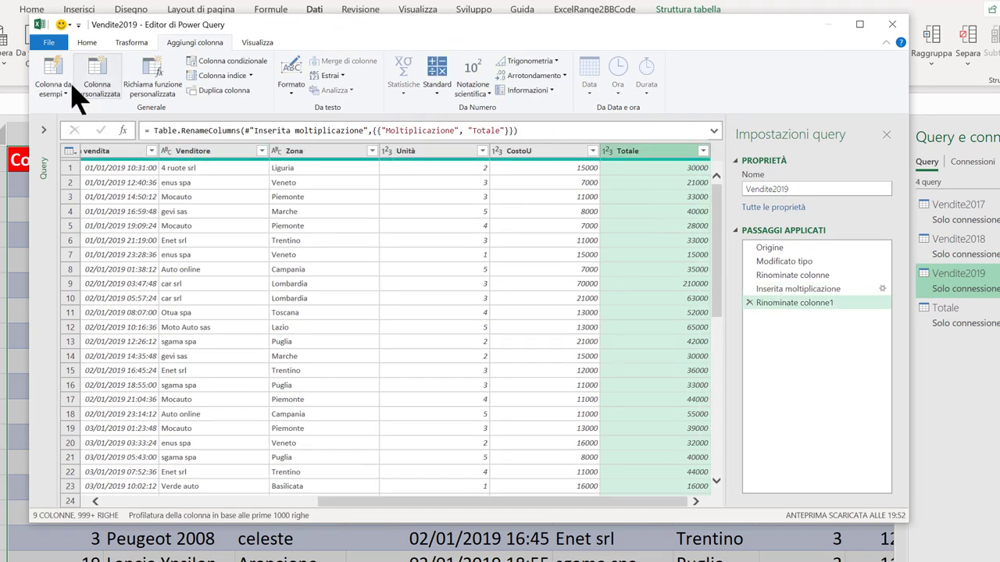
{"action": "left_click", "coordinate": [86, 42]}
{"action": "left_click", "coordinate": [49, 75]}
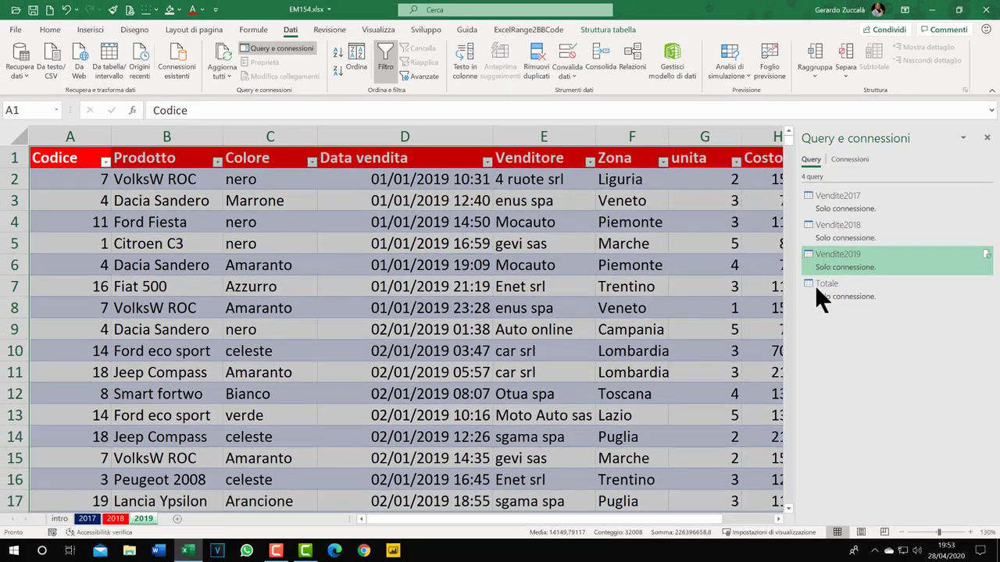
{"action": "left_click", "coordinate": [831, 286]}
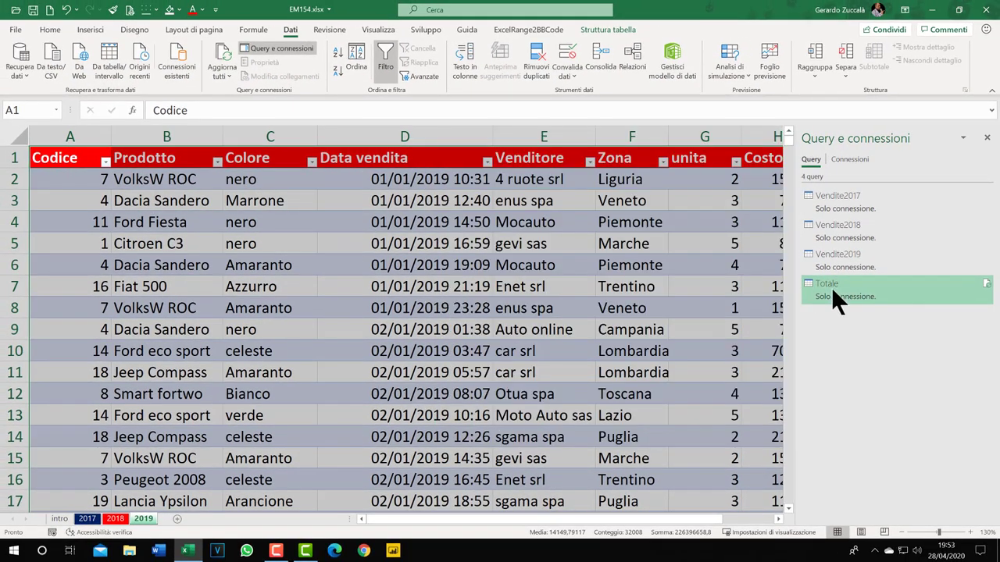
{"action": "double_click", "coordinate": [829, 284]}
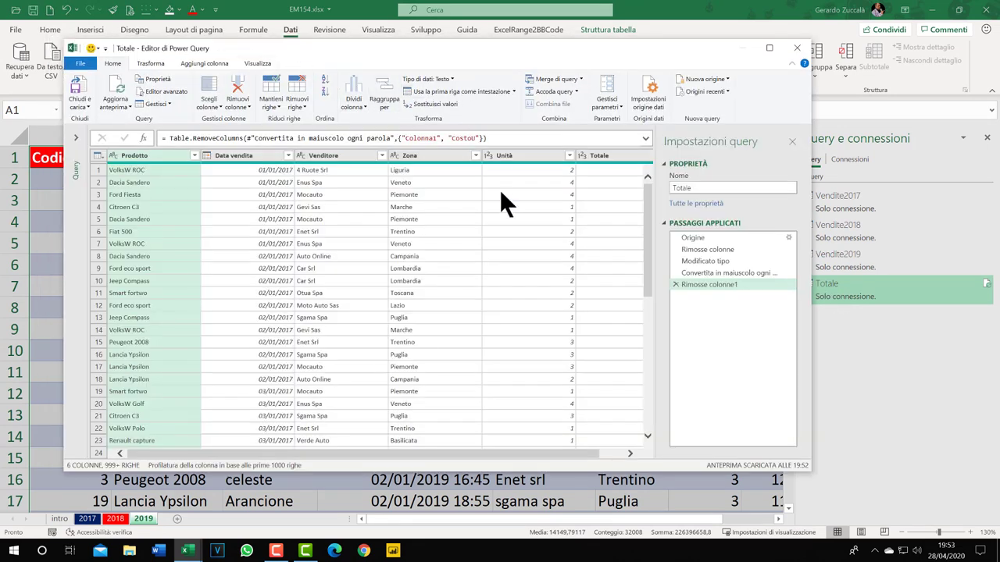
{"action": "left_click_drag", "start_coordinate": [502, 455], "coordinate": [591, 455]}
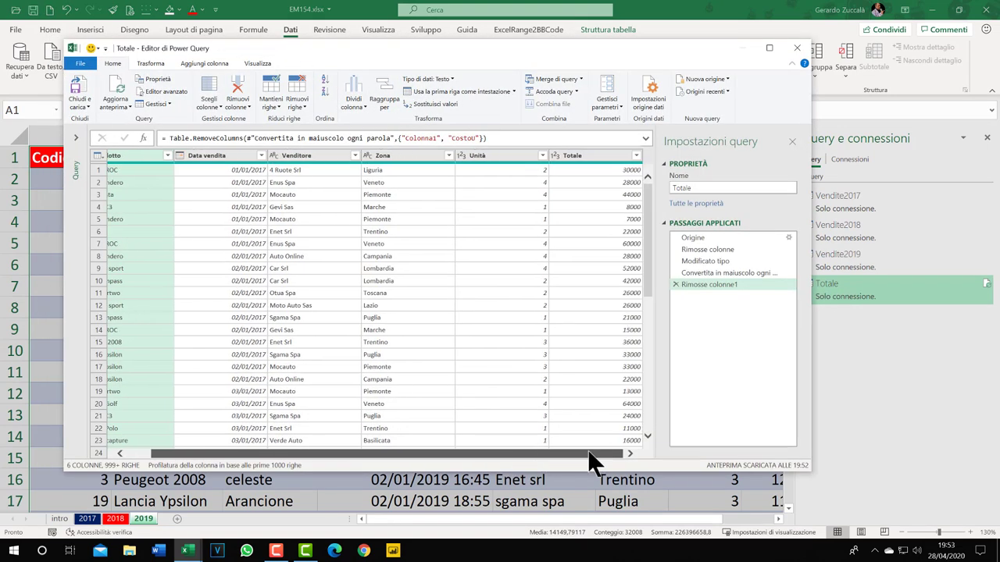
{"action": "left_click", "coordinate": [638, 156]}
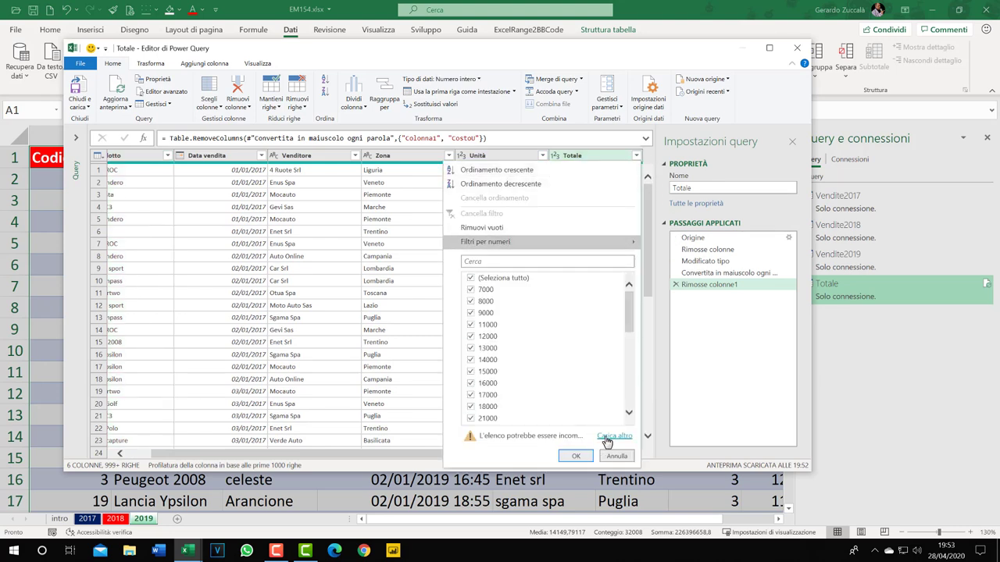
{"action": "left_click", "coordinate": [606, 437]}
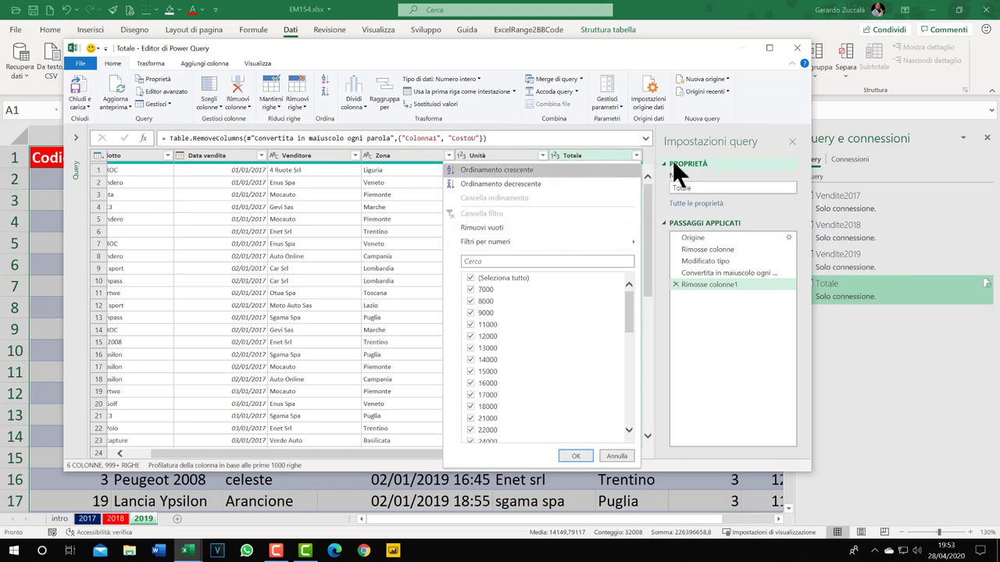
{"action": "left_click", "coordinate": [78, 94]}
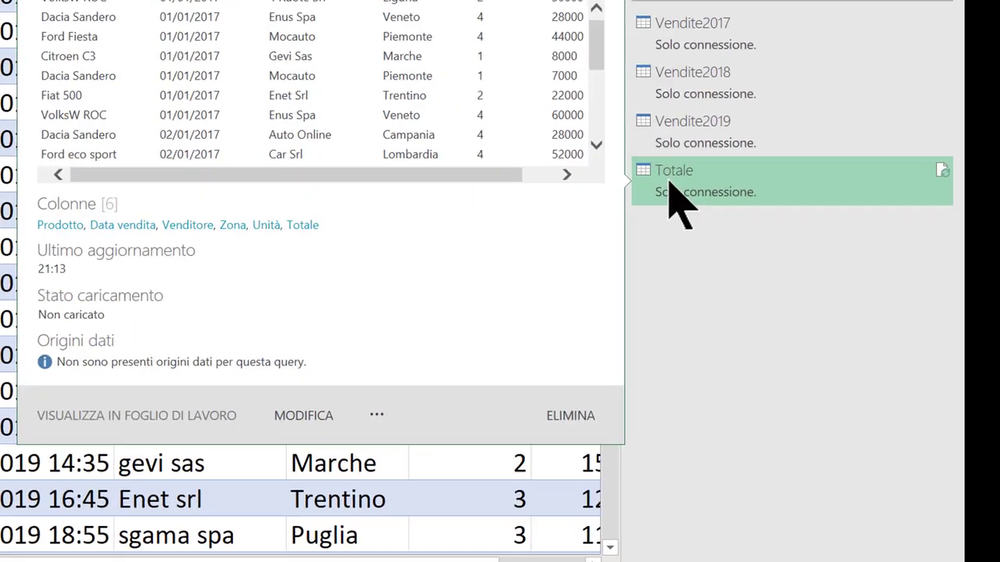
Load the Totale query as a PivotTable report on a new worksheet, Foglio5
{"action": "right_click", "coordinate": [824, 290]}
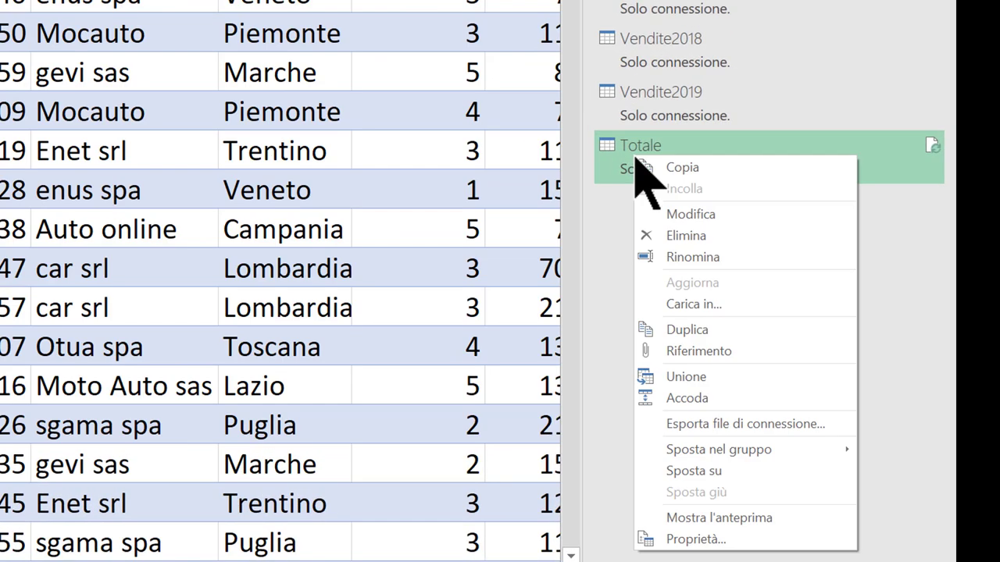
{"action": "left_click", "coordinate": [677, 304]}
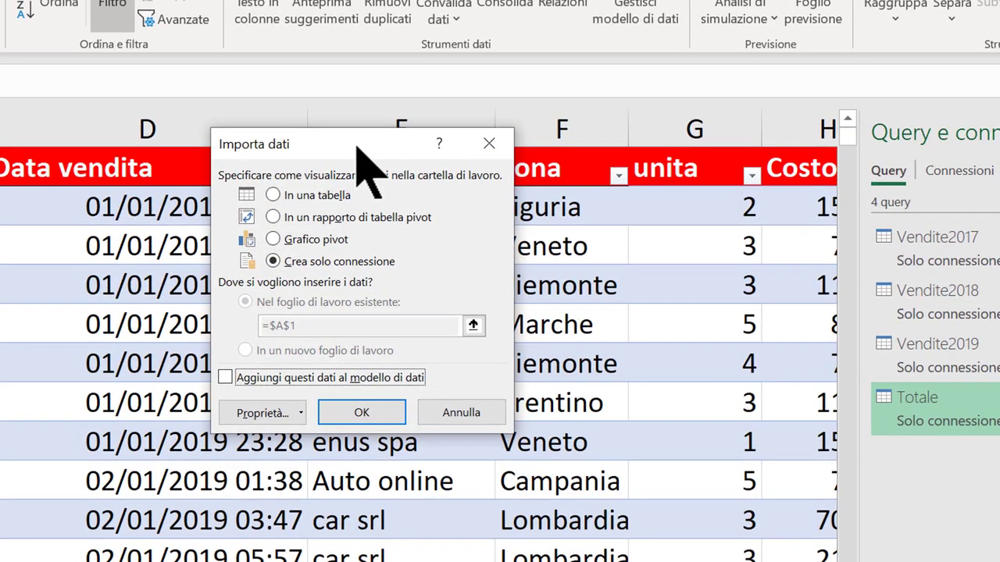
{"action": "mouse_move", "coordinate": [357, 144]}
{"action": "left_mouse_down"}
{"action": "mouse_move", "coordinate": [257, 99]}
{"action": "mouse_move", "coordinate": [248, 106]}
{"action": "left_mouse_up"}
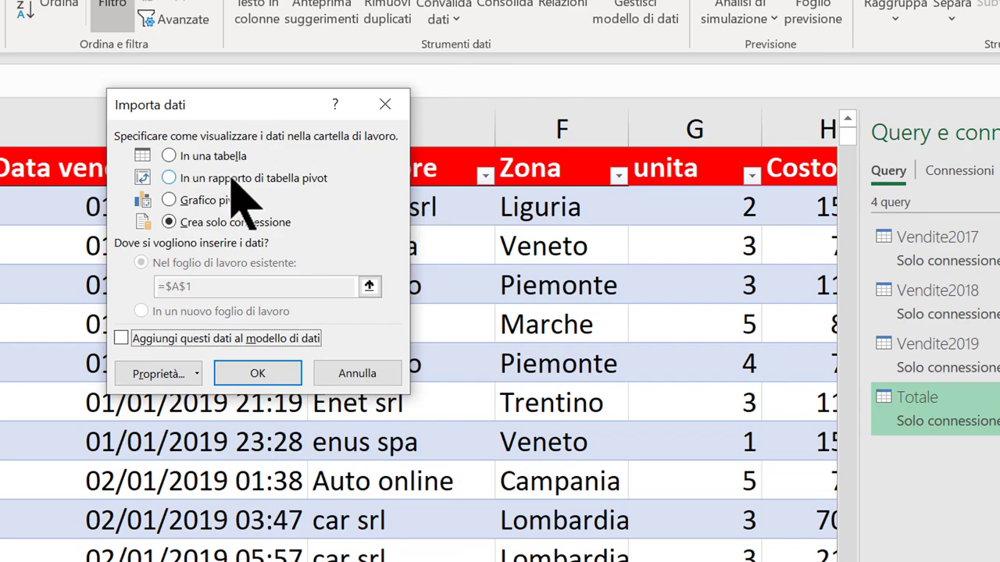
{"action": "left_click", "coordinate": [169, 178]}
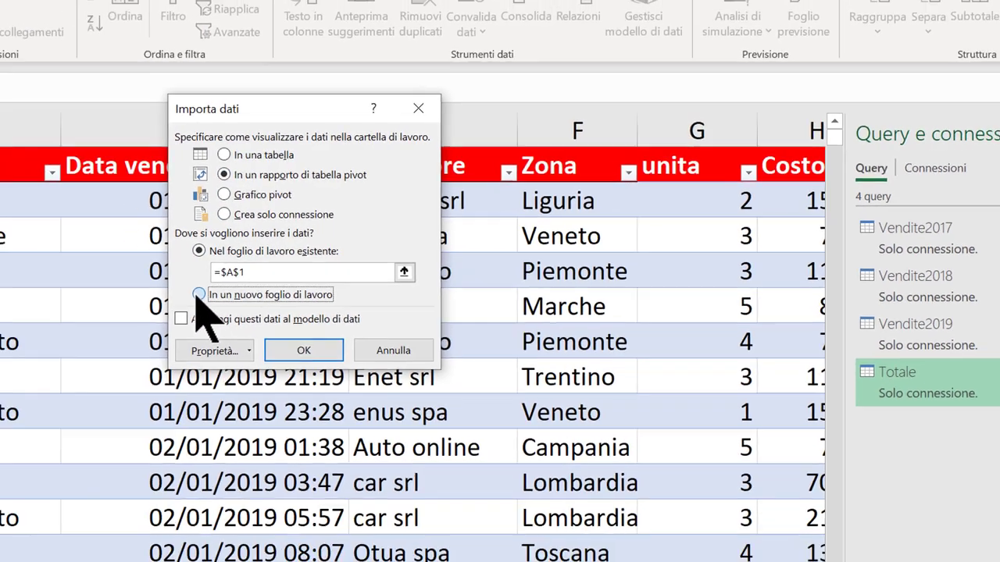
{"action": "left_click", "coordinate": [200, 295]}
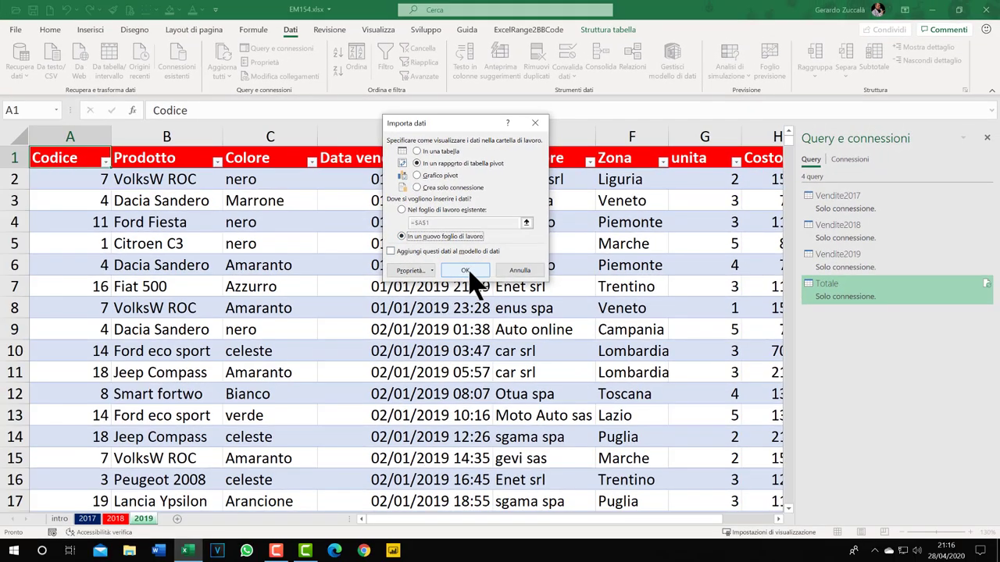
{"action": "left_click", "coordinate": [467, 271]}
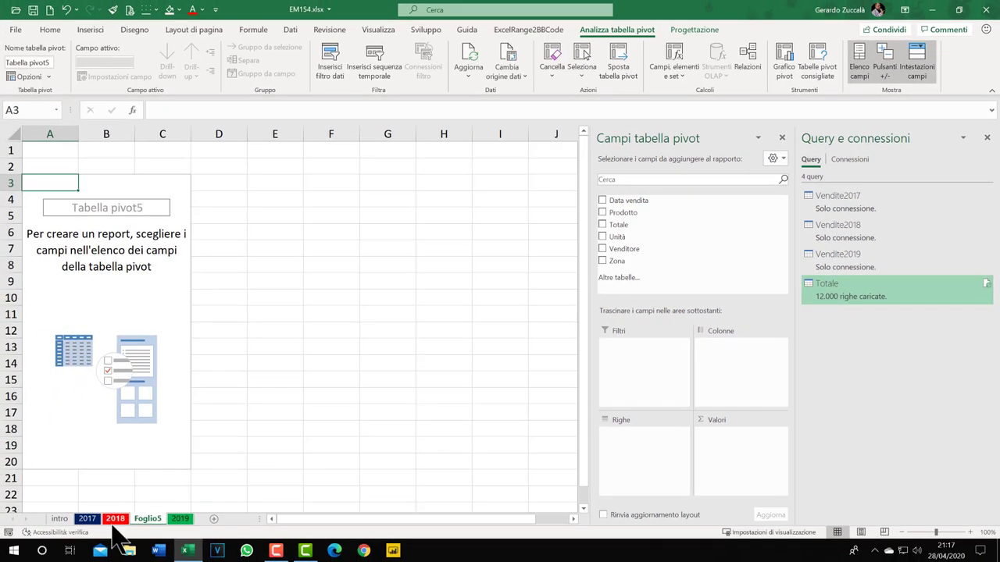
Add Data vendita to the pivot rows, grouping sales by year
{"action": "left_click", "coordinate": [115, 520]}
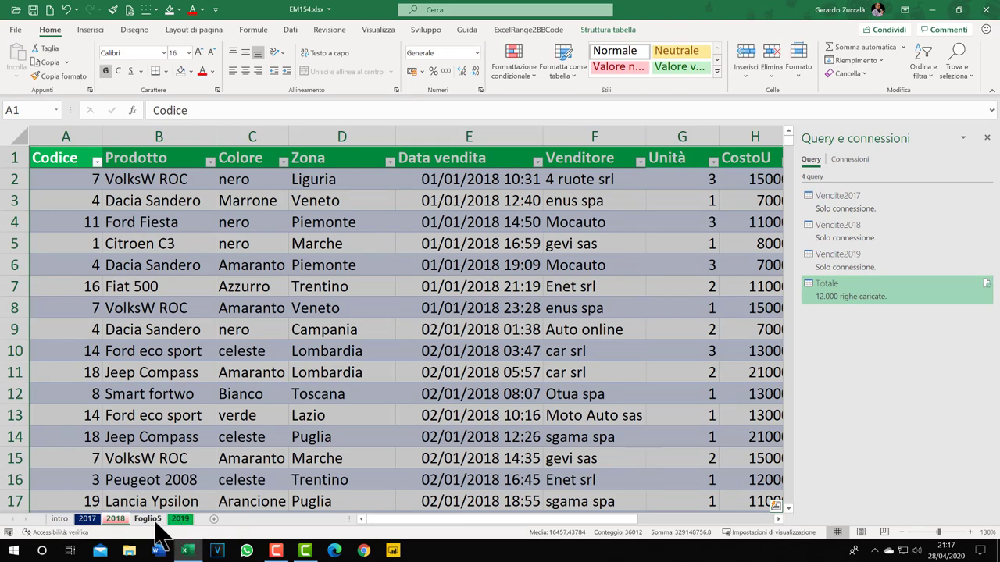
{"action": "left_click", "coordinate": [154, 521]}
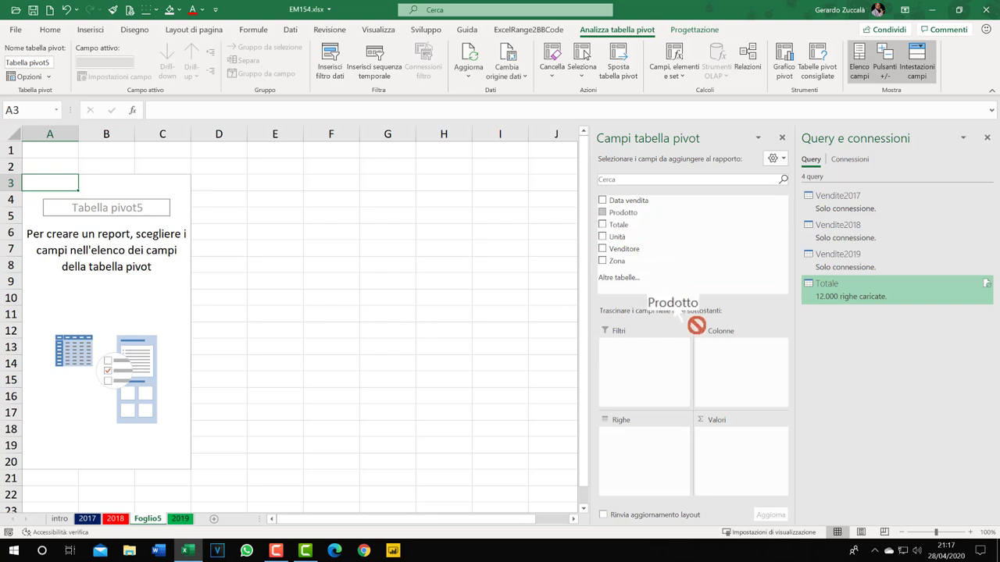
{"action": "mouse_move", "coordinate": [605, 222]}
{"action": "left_mouse_down"}
{"action": "mouse_move", "coordinate": [618, 216]}
{"action": "mouse_move", "coordinate": [631, 229]}
{"action": "mouse_move", "coordinate": [629, 461]}
{"action": "left_mouse_up"}
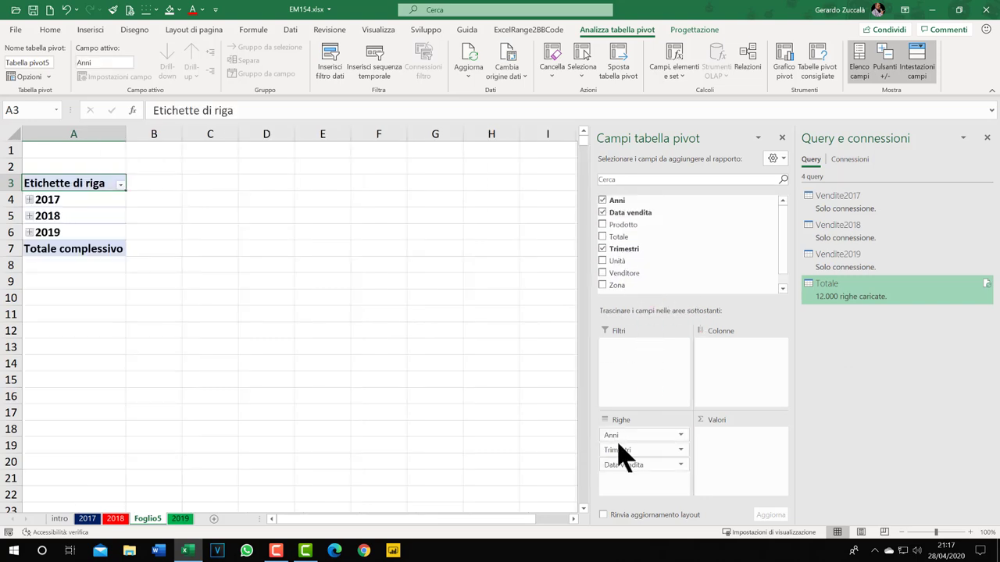
Check the 2019 quarter and month drill-down, then remove Trimestri from the rows
{"action": "left_click", "coordinate": [29, 232]}
{"action": "left_click", "coordinate": [29, 232]}
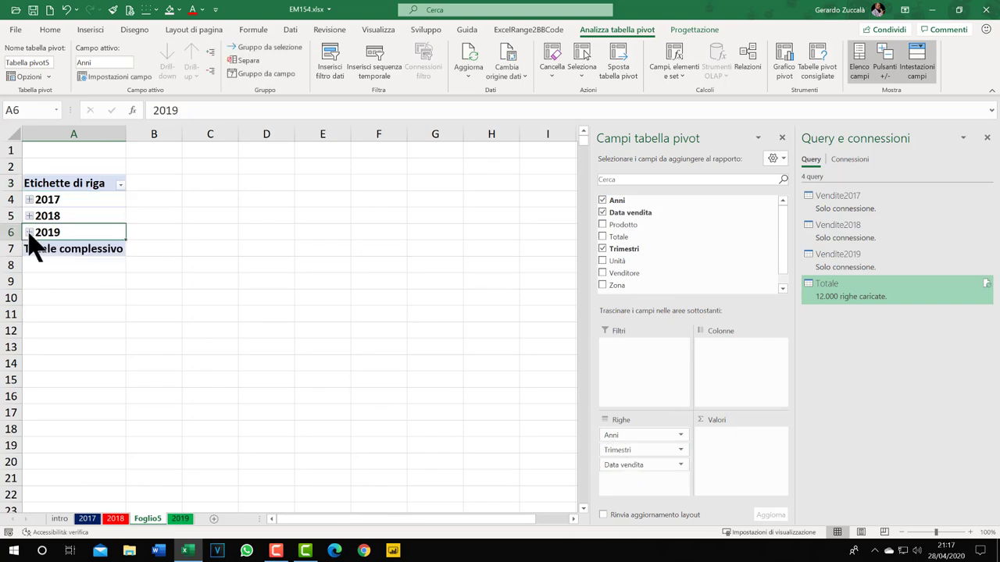
{"action": "left_click", "coordinate": [29, 232]}
{"action": "left_click", "coordinate": [40, 249]}
{"action": "left_click", "coordinate": [41, 248]}
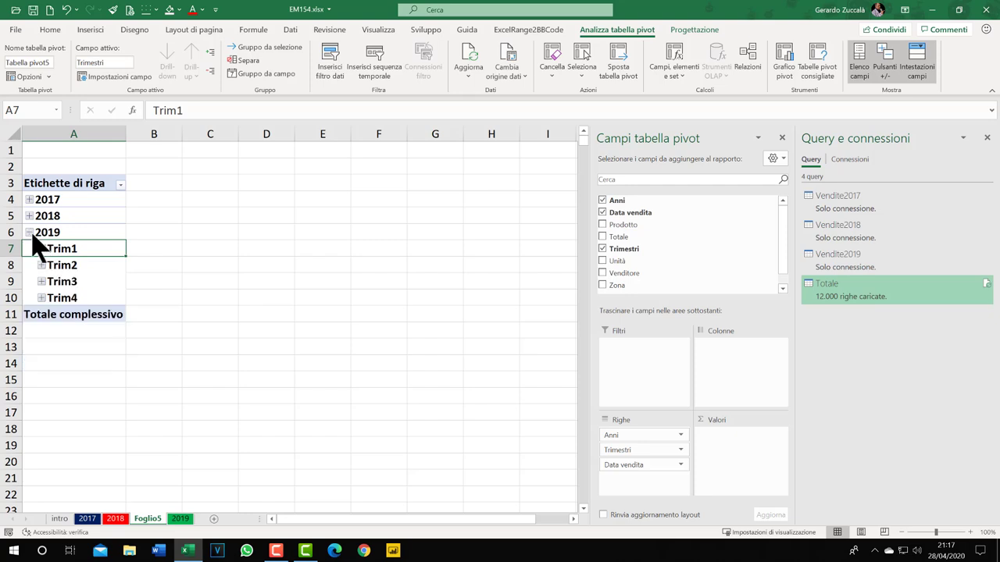
{"action": "left_click", "coordinate": [29, 232]}
{"action": "mouse_move", "coordinate": [625, 450]}
{"action": "left_mouse_down"}
{"action": "mouse_move", "coordinate": [595, 472]}
{"action": "mouse_move", "coordinate": [444, 422]}
{"action": "left_mouse_up"}
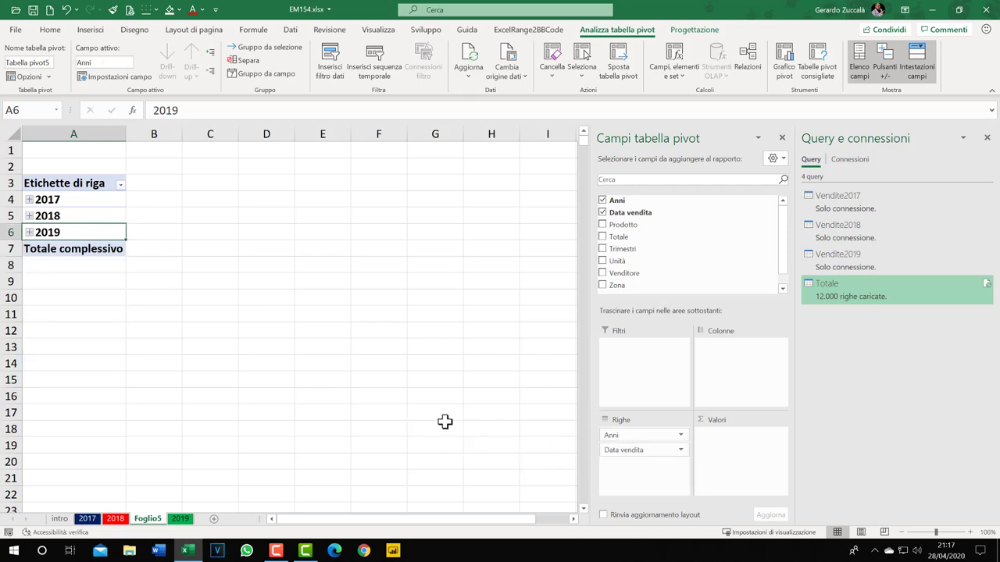
Sum Totale in the pivot values with Venditore as columns, one per seller
{"action": "left_click", "coordinate": [603, 237]}
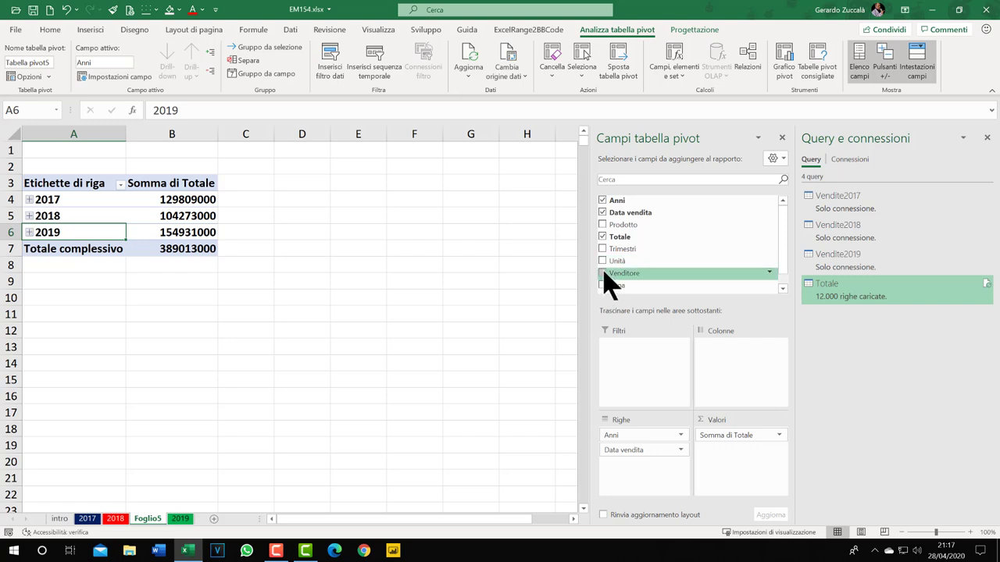
{"action": "mouse_move", "coordinate": [611, 282]}
{"action": "left_mouse_down"}
{"action": "mouse_move", "coordinate": [749, 366]}
{"action": "mouse_move", "coordinate": [711, 352]}
{"action": "left_mouse_up"}
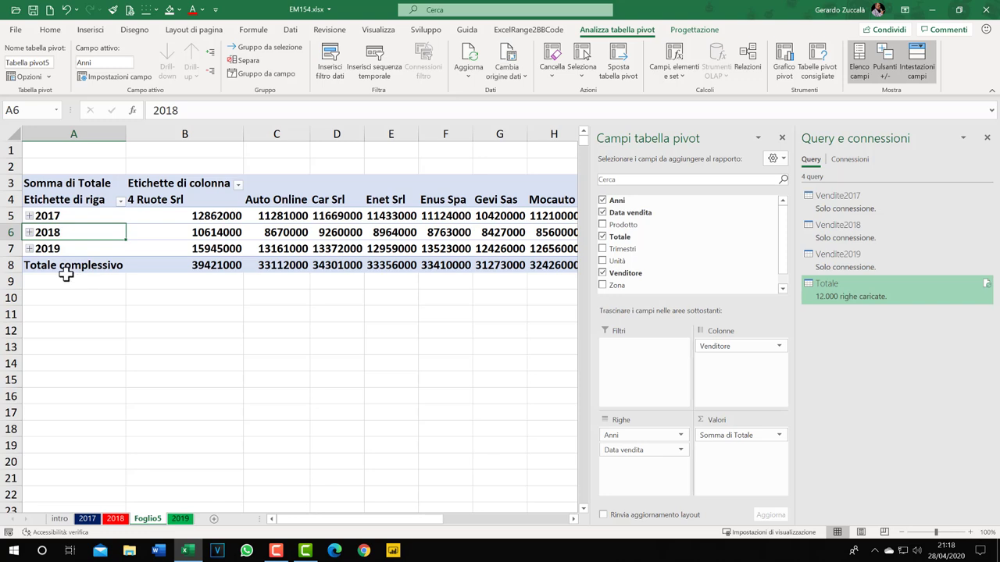
{"action": "left_click", "coordinate": [29, 233]}
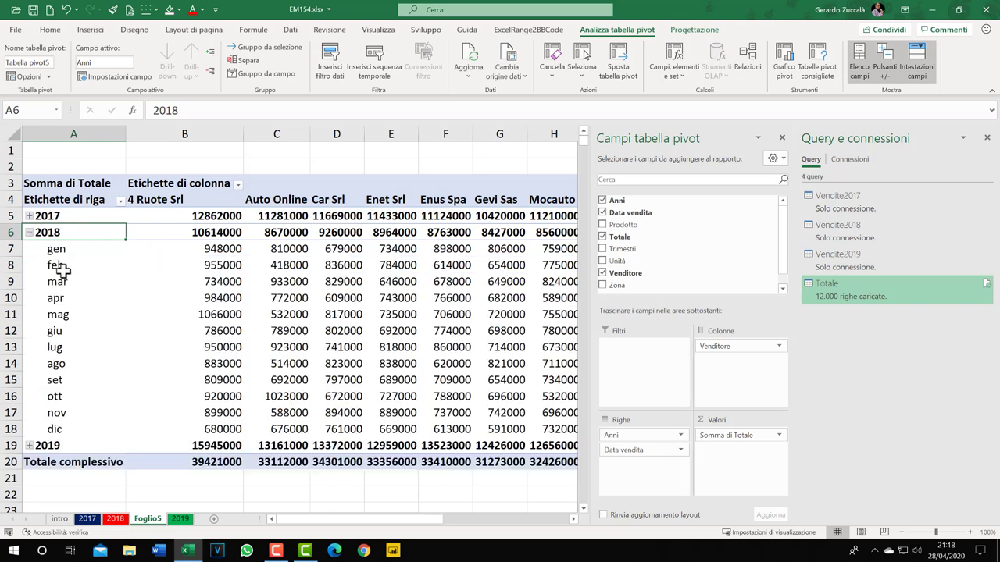
{"action": "left_click", "coordinate": [29, 232]}
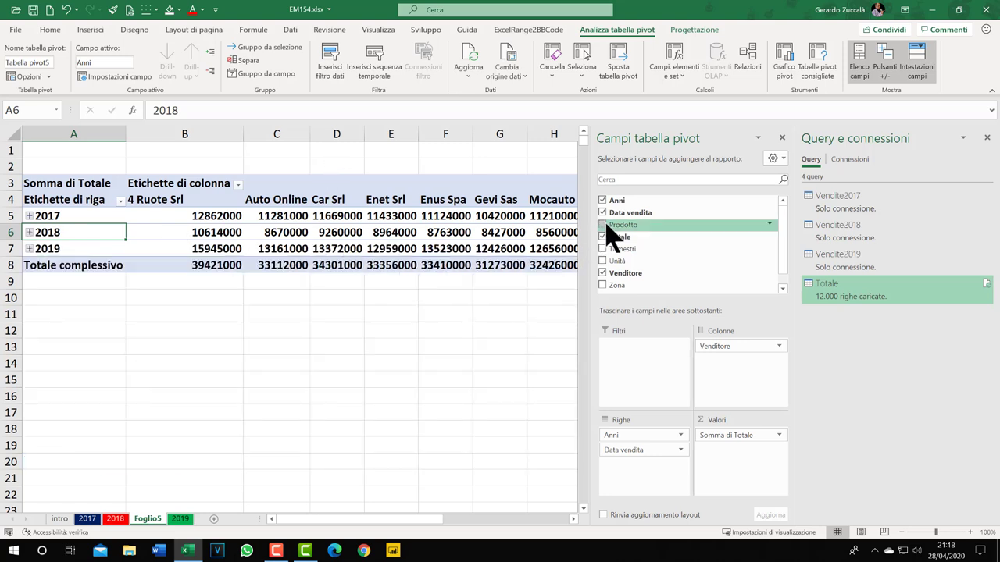
{"action": "mouse_move", "coordinate": [612, 226]}
{"action": "left_mouse_down"}
{"action": "mouse_move", "coordinate": [653, 236]}
{"action": "mouse_move", "coordinate": [630, 228]}
{"action": "left_mouse_up"}
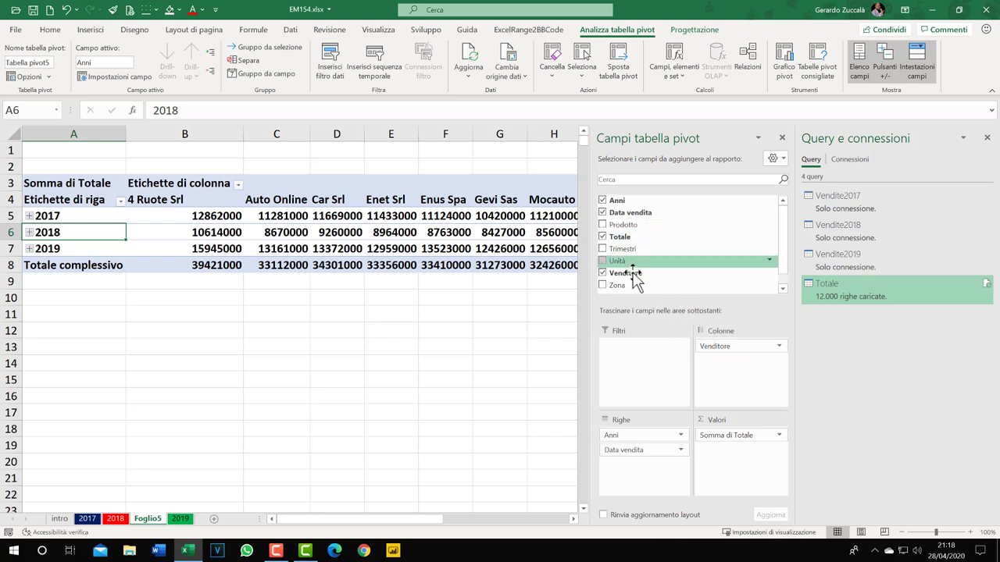
{"action": "mouse_move", "coordinate": [612, 289]}
{"action": "left_mouse_down"}
{"action": "mouse_move", "coordinate": [643, 286]}
{"action": "mouse_move", "coordinate": [617, 262]}
{"action": "left_mouse_up"}
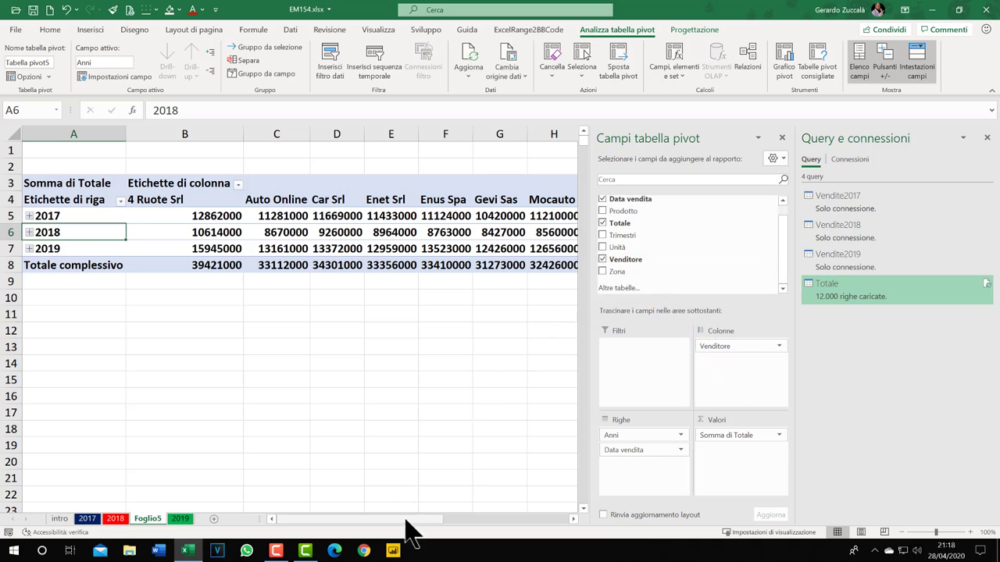
{"action": "mouse_move", "coordinate": [434, 519]}
{"action": "left_mouse_down"}
{"action": "mouse_move", "coordinate": [518, 528]}
{"action": "mouse_move", "coordinate": [396, 518]}
{"action": "left_mouse_up"}
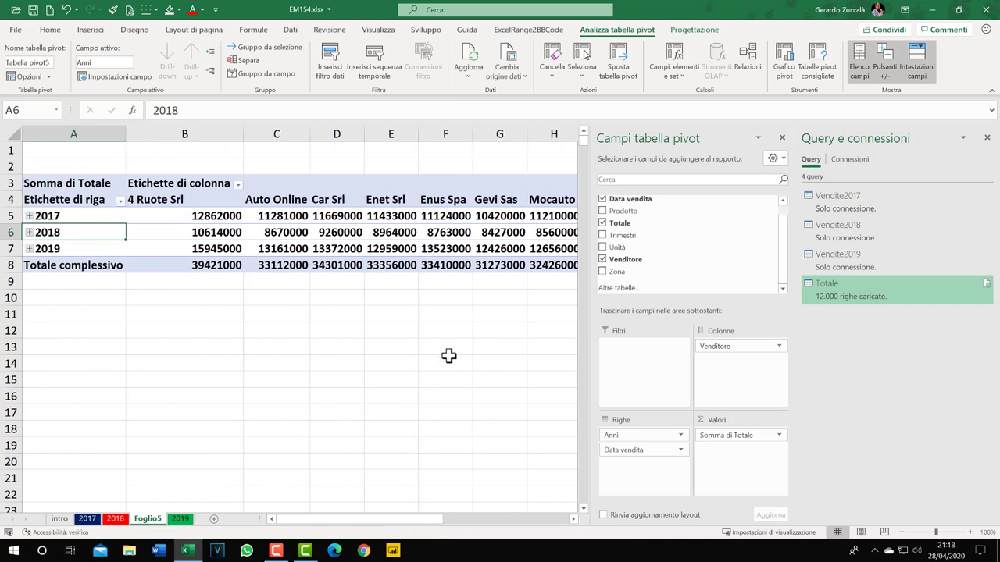
{"action": "left_click", "coordinate": [445, 217]}
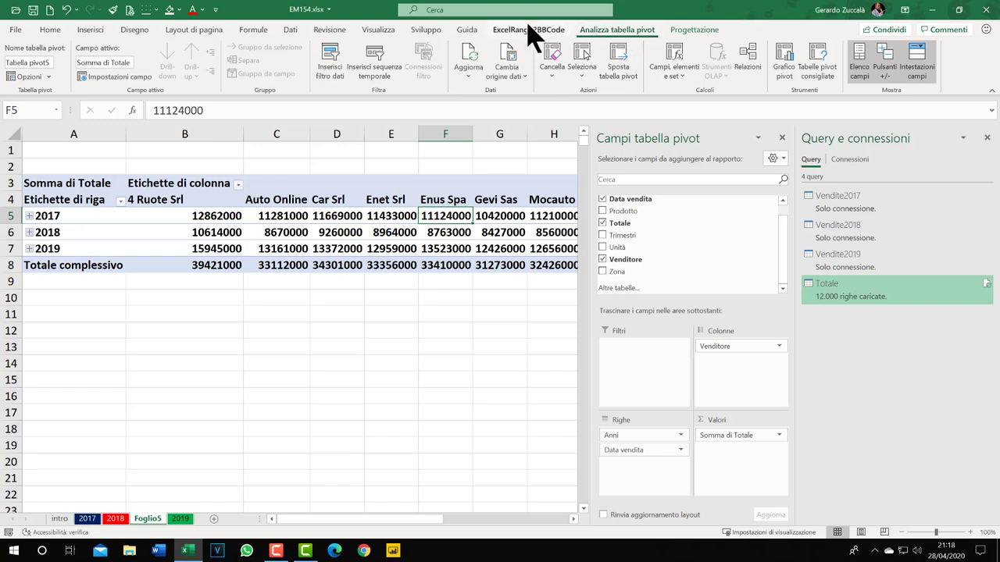
Insert Prodotto and Zona slicers for the pivot table
{"action": "left_click", "coordinate": [331, 69]}
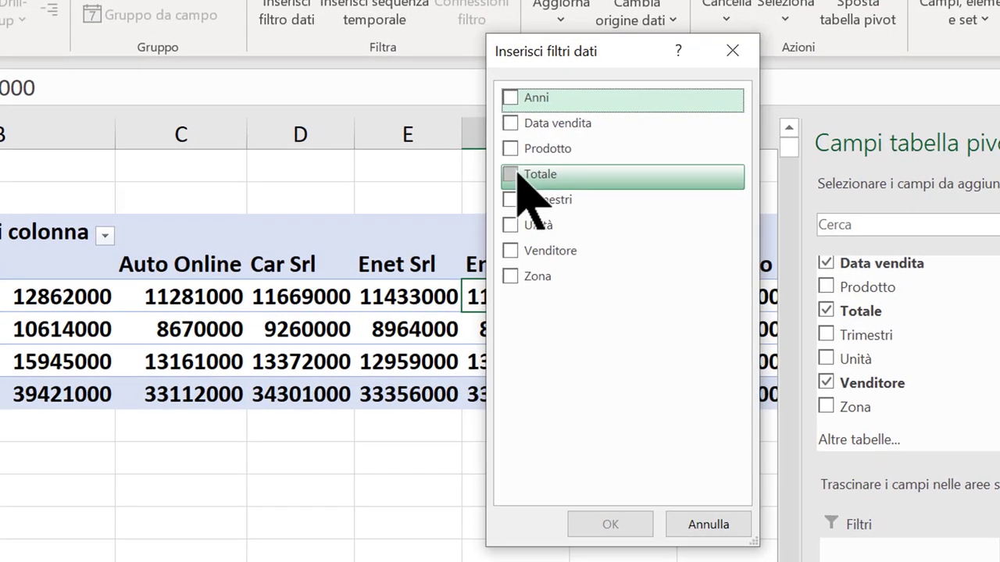
{"action": "left_click", "coordinate": [509, 277]}
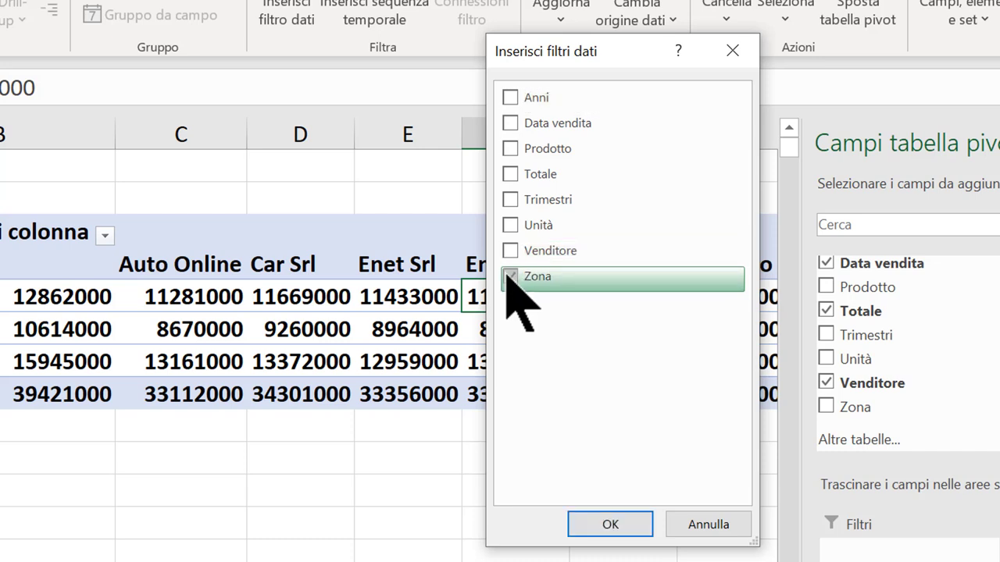
{"action": "left_click", "coordinate": [510, 148]}
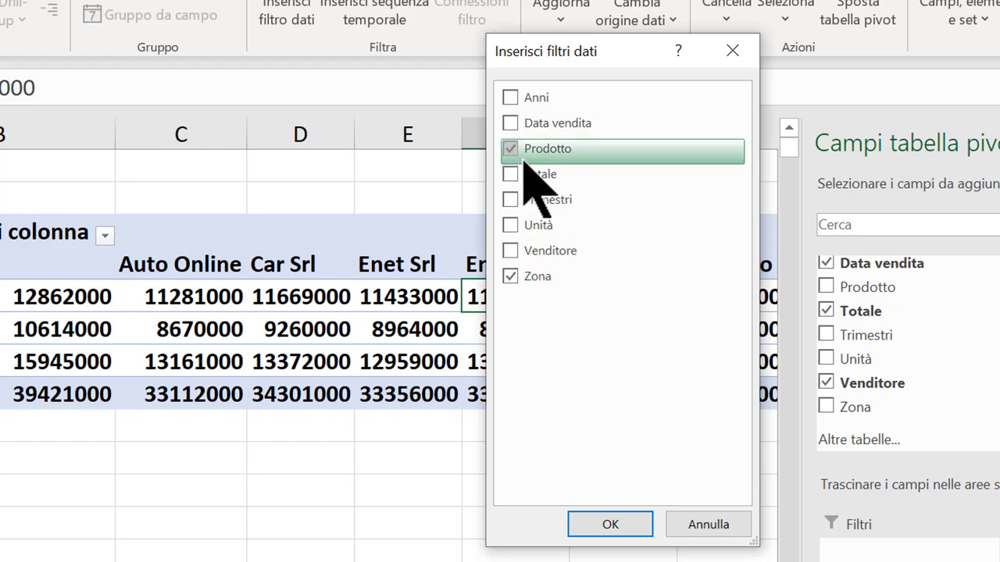
{"action": "left_click", "coordinate": [617, 521]}
Place the Prodotto slicer over columns I–J with the Zona slicer beside it
{"action": "left_click_drag", "start_coordinate": [331, 279], "coordinate": [446, 307]}
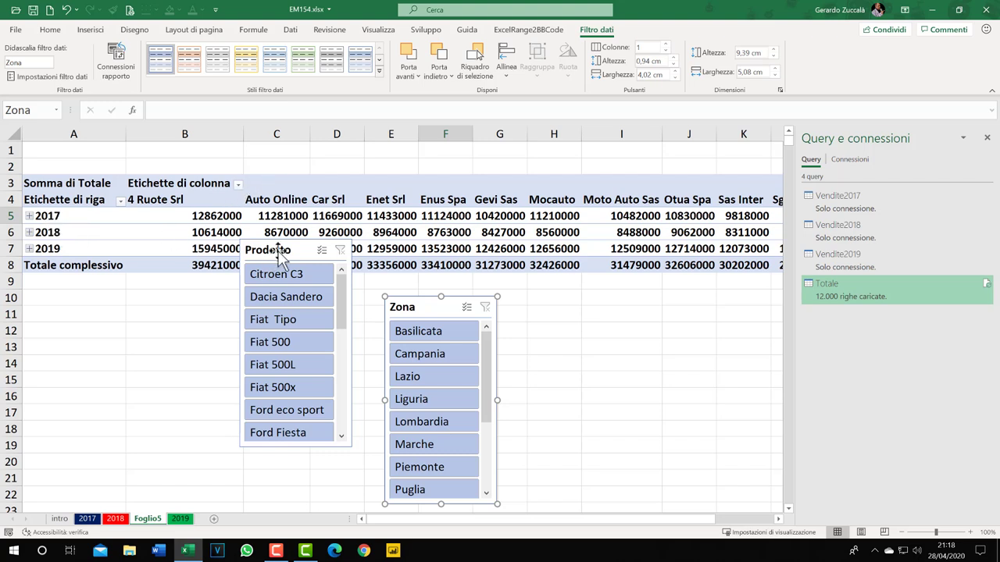
{"action": "left_click_drag", "start_coordinate": [283, 249], "coordinate": [620, 218]}
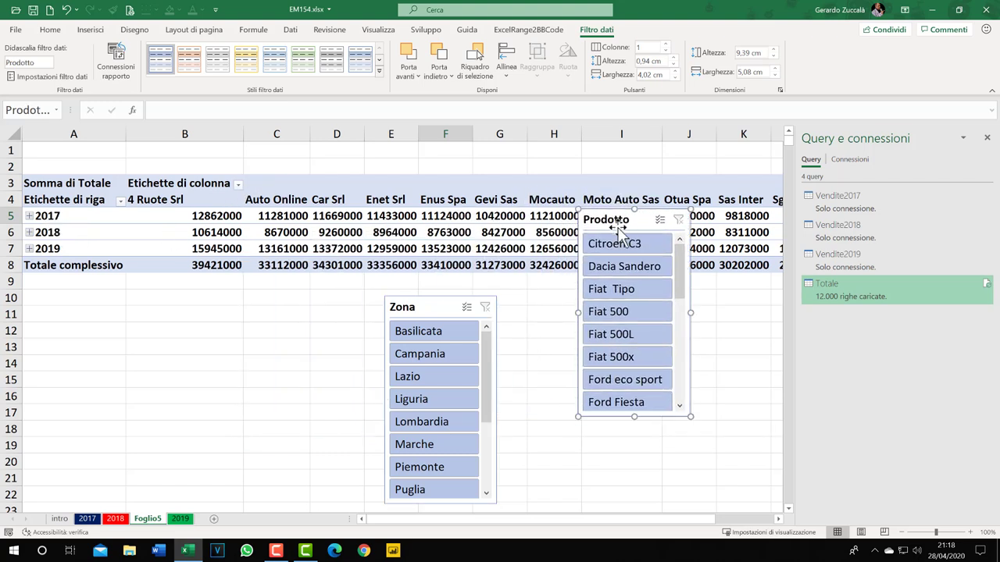
{"action": "left_click_drag", "start_coordinate": [433, 307], "coordinate": [510, 237]}
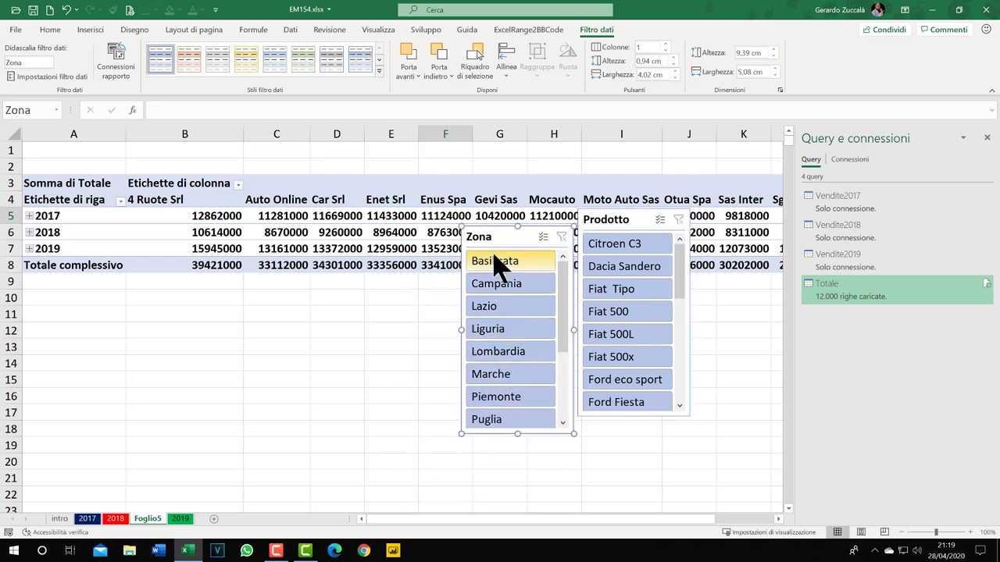
{"action": "left_click_drag", "start_coordinate": [487, 237], "coordinate": [456, 276]}
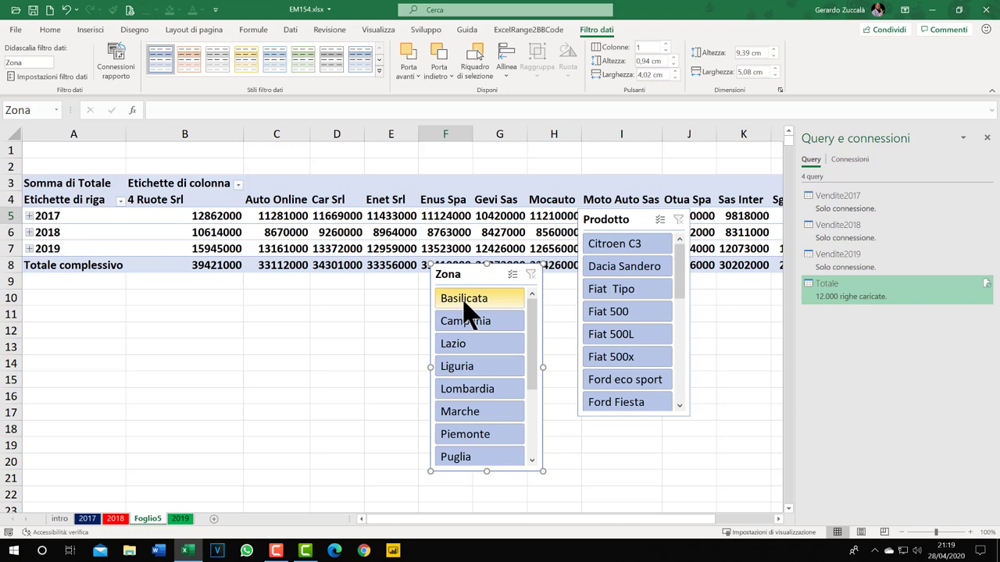
Filter the pivot to the Lazio zone and Fiat 500x, keeping Zona beside Prodotto
{"action": "left_click", "coordinate": [461, 345]}
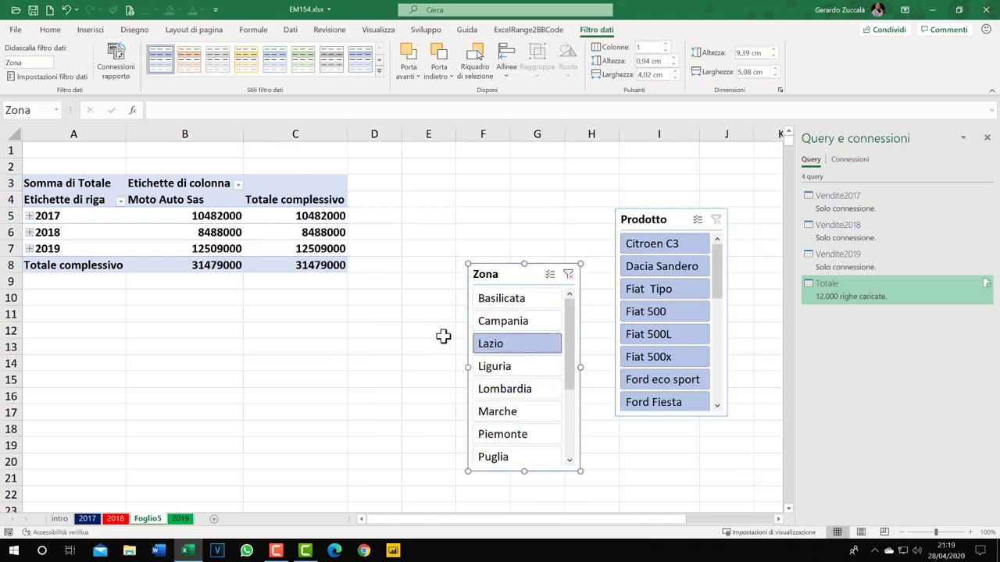
{"action": "left_click", "coordinate": [30, 216]}
{"action": "left_click", "coordinate": [30, 216]}
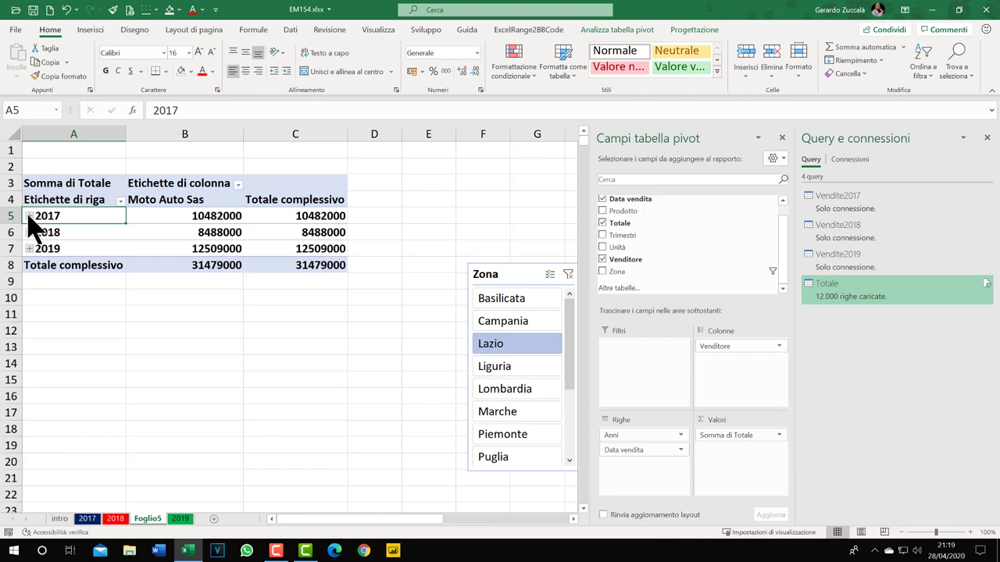
{"action": "left_click_drag", "start_coordinate": [539, 275], "coordinate": [504, 274]}
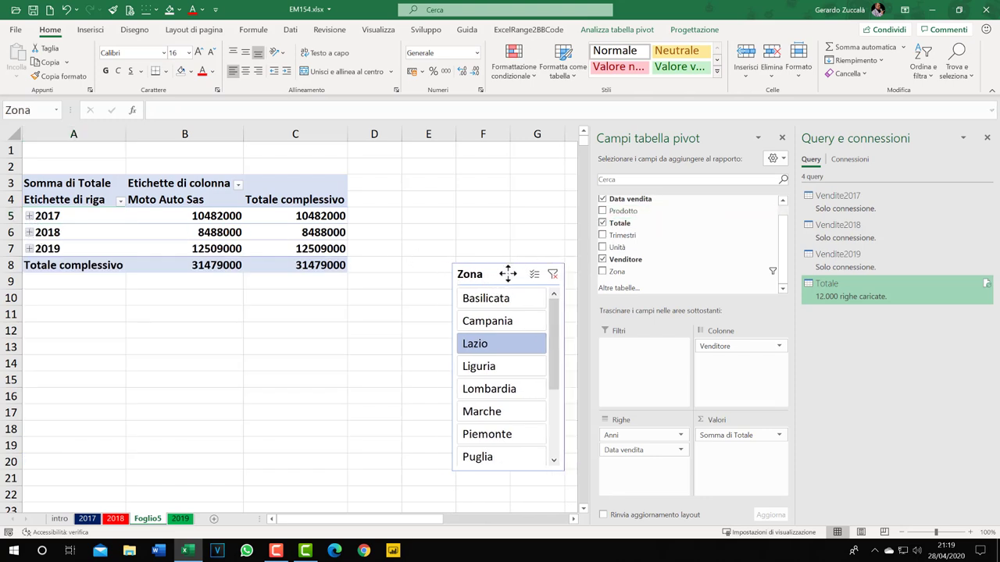
{"action": "scroll", "coordinate": [712, 258], "scroll_direction": "down", "scroll_amount": 2}
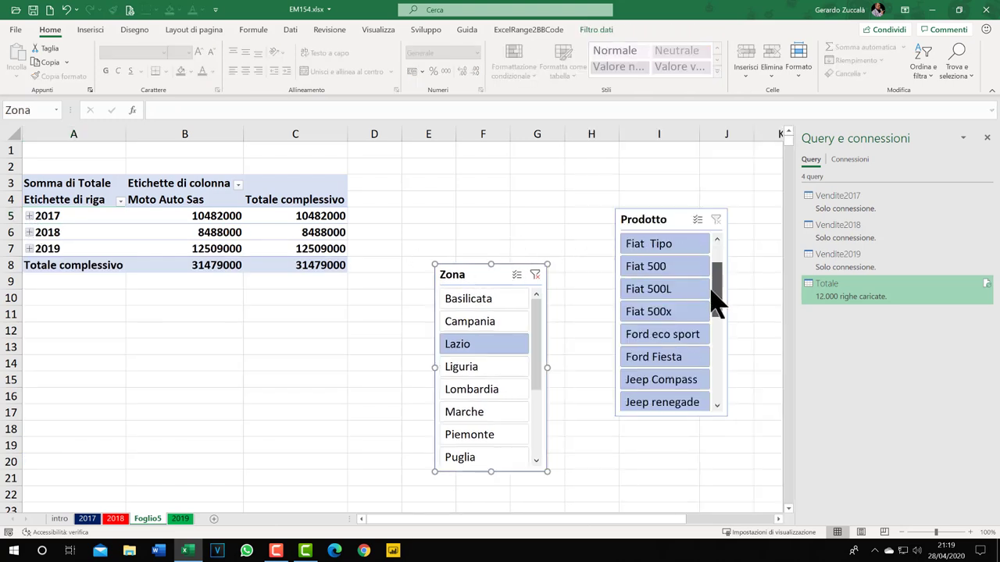
{"action": "scroll", "coordinate": [709, 289], "scroll_direction": "down", "scroll_amount": 1}
{"action": "left_click", "coordinate": [646, 299]}
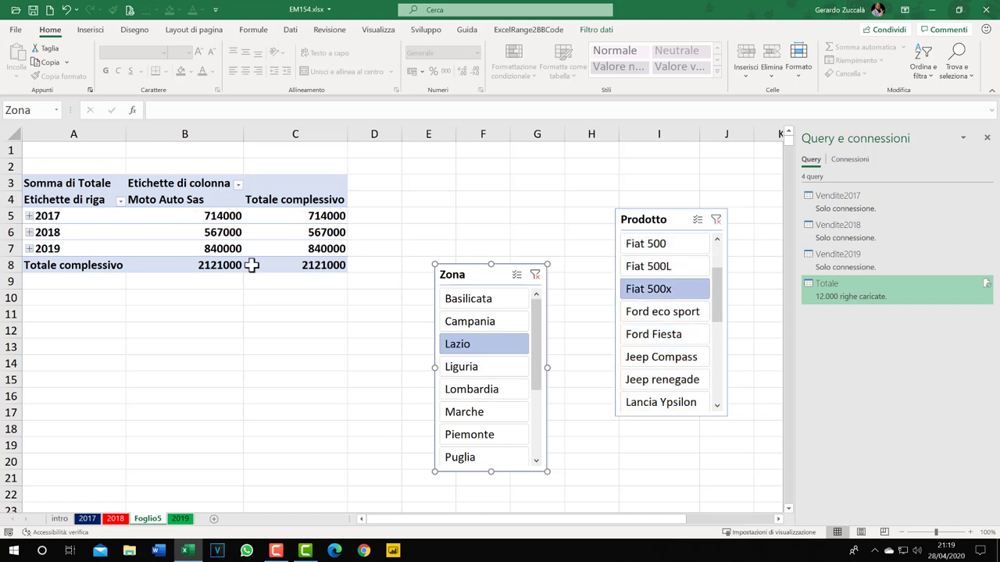
{"action": "left_click_drag", "start_coordinate": [471, 274], "coordinate": [504, 227]}
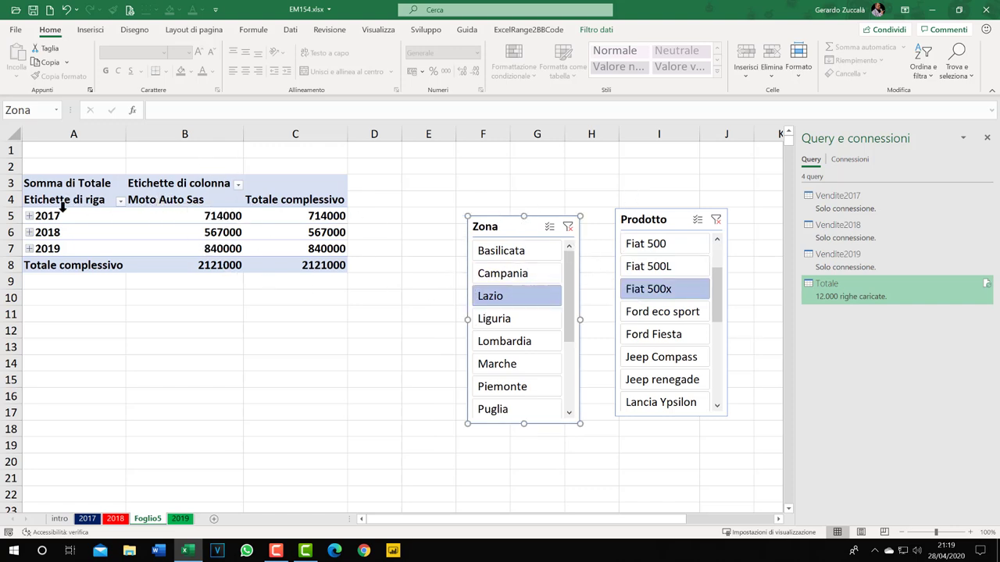
Expand 2017 into months and inspect the March row and value cells
{"action": "left_click", "coordinate": [29, 217]}
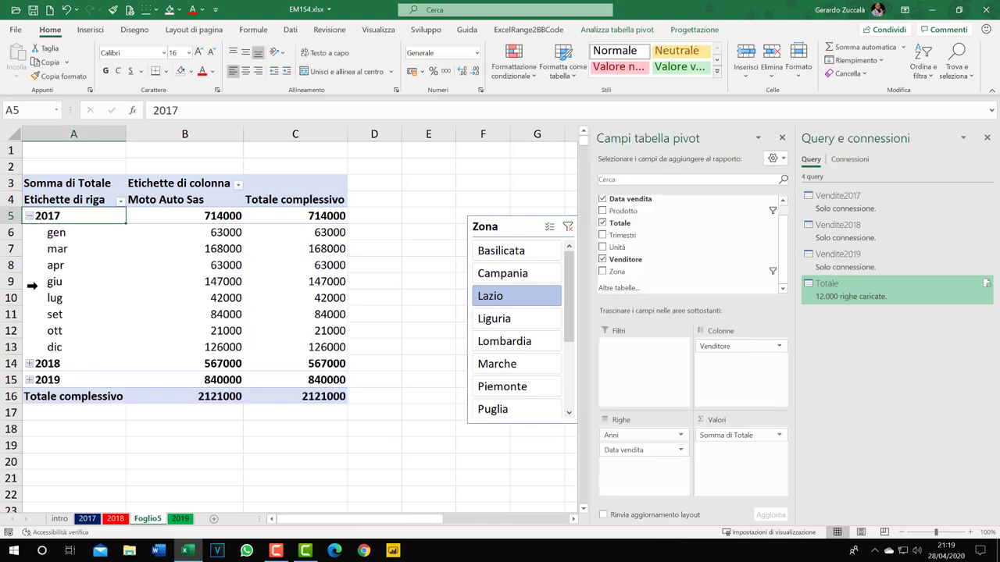
{"action": "left_click", "coordinate": [32, 218]}
{"action": "left_click", "coordinate": [29, 216]}
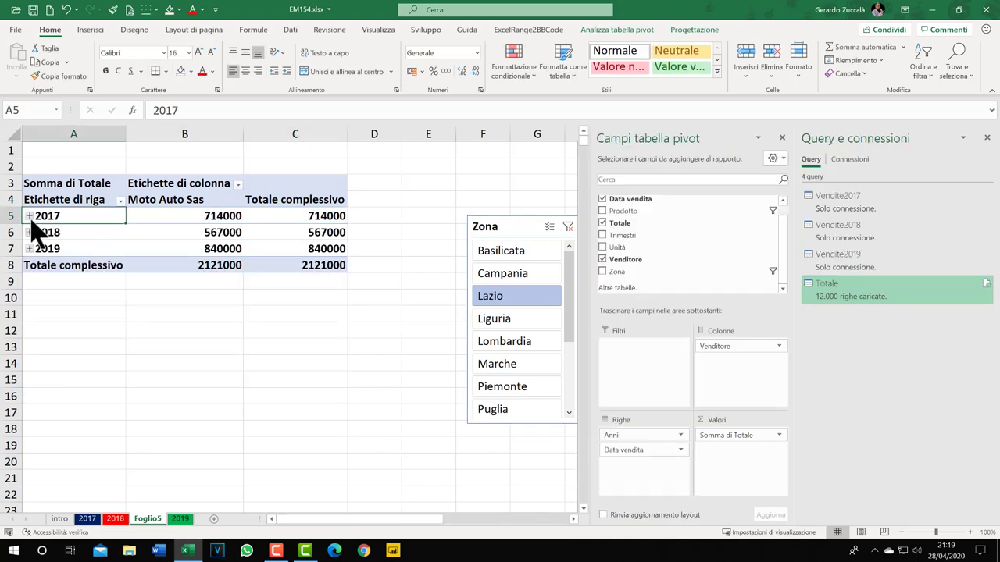
{"action": "left_click", "coordinate": [29, 216]}
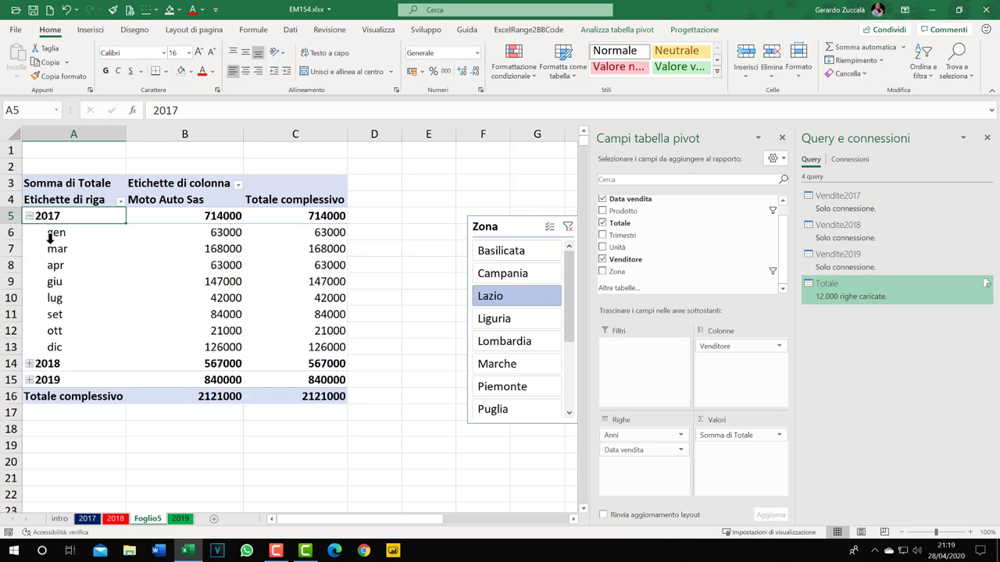
{"action": "left_click", "coordinate": [49, 249]}
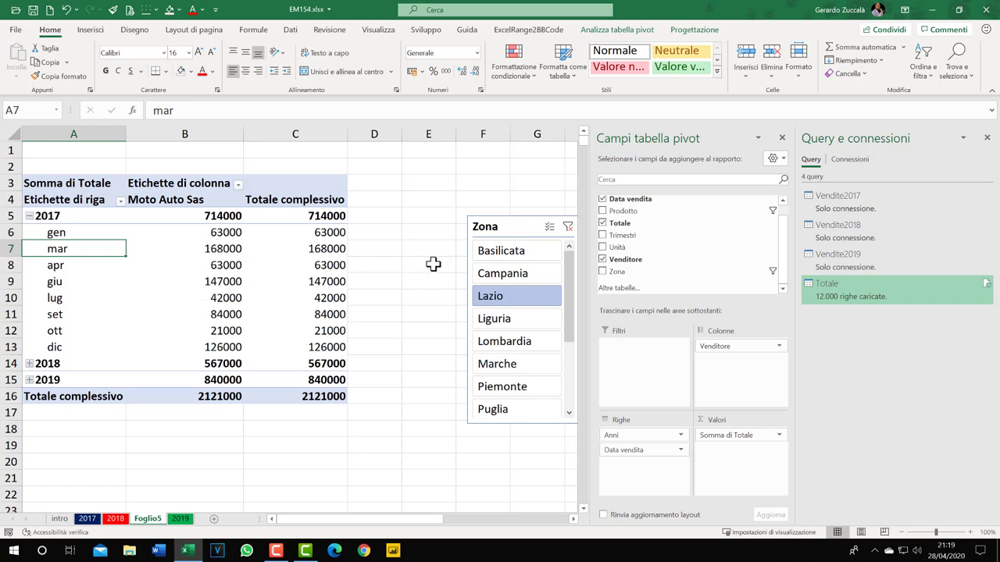
{"action": "left_click", "coordinate": [235, 264]}
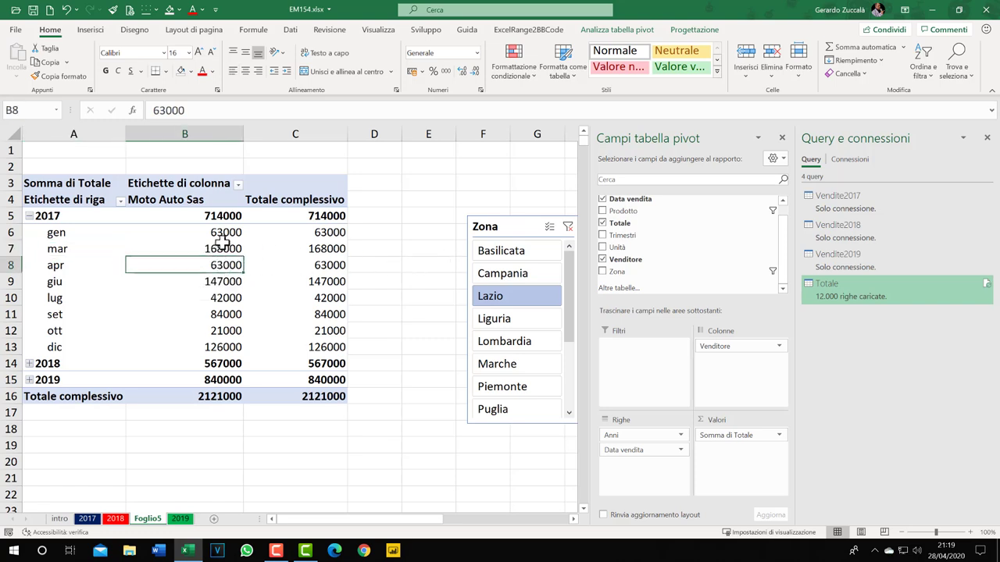
{"action": "left_click", "coordinate": [223, 245]}
Format the pivot totals as euro currency with 0 decimals, then start removing the Zona slicer
{"action": "right_click", "coordinate": [200, 266]}
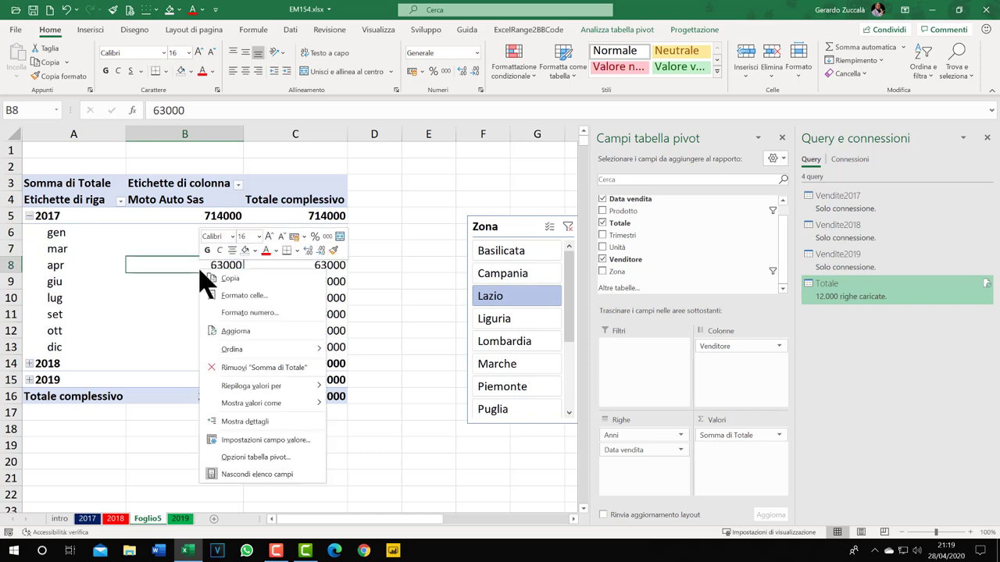
{"action": "left_click", "coordinate": [240, 314]}
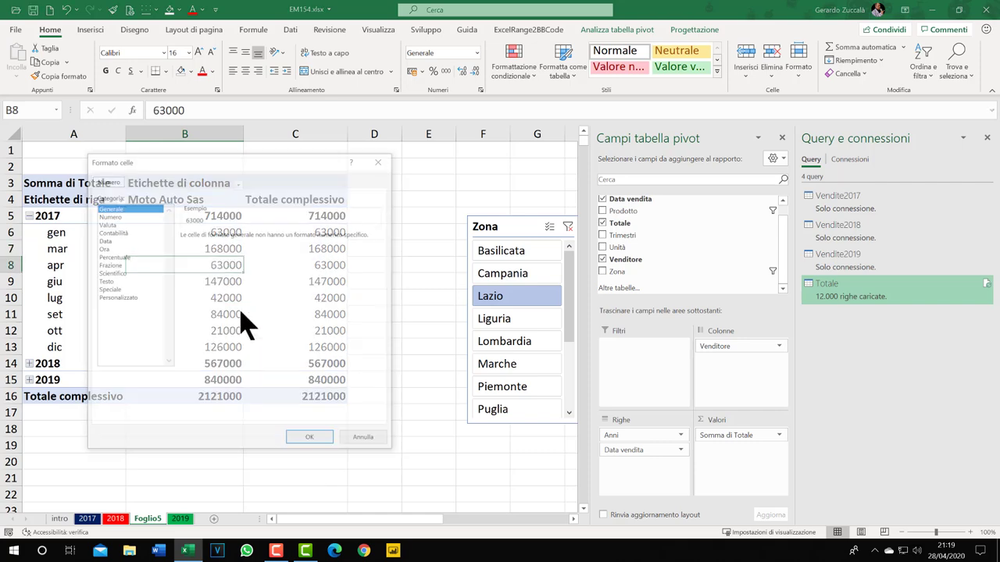
{"action": "left_click", "coordinate": [117, 225]}
{"action": "left_click", "coordinate": [265, 237]}
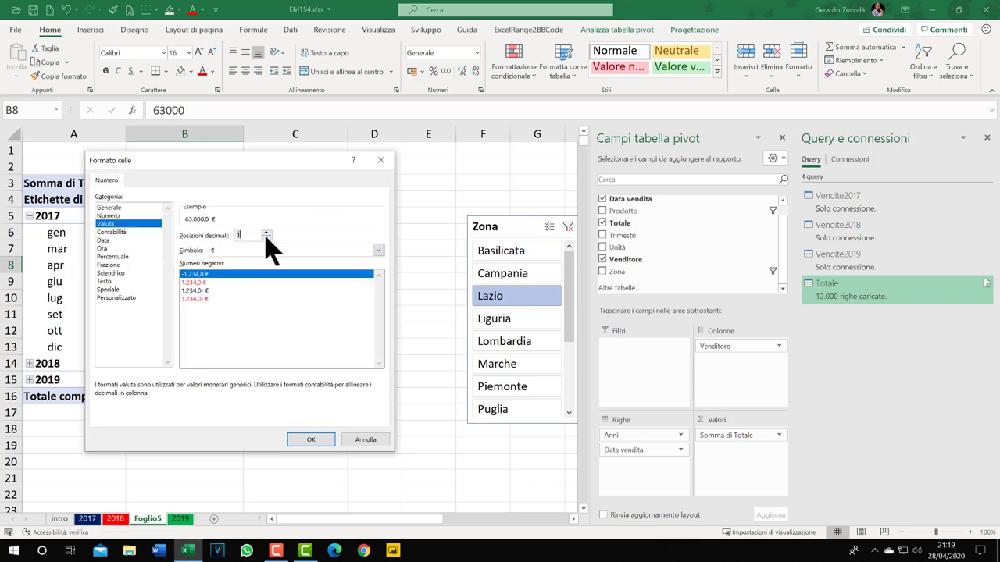
{"action": "left_click", "coordinate": [266, 239]}
{"action": "left_click", "coordinate": [311, 440]}
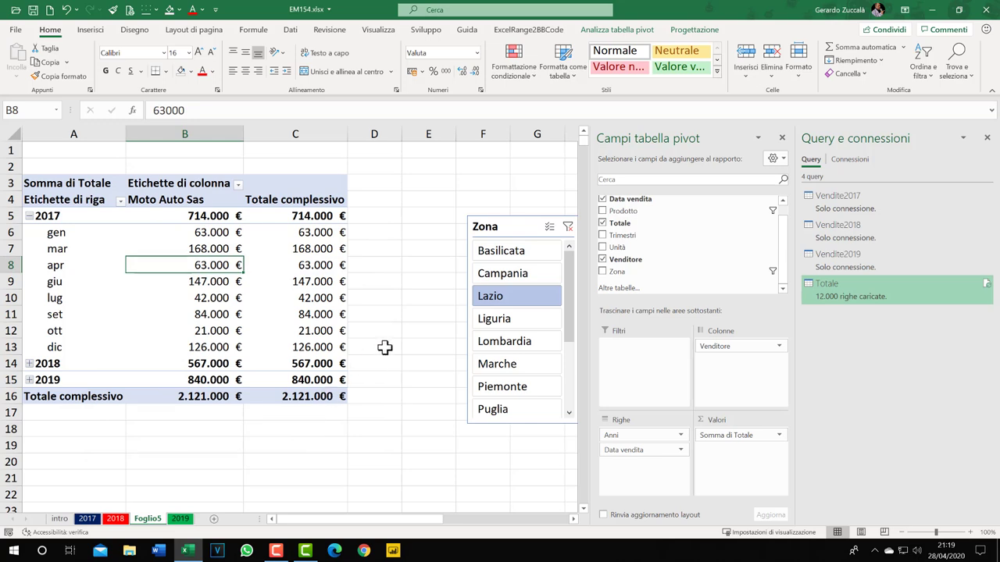
{"action": "left_click_drag", "start_coordinate": [508, 227], "coordinate": [447, 221]}
{"action": "right_click", "coordinate": [447, 221]}
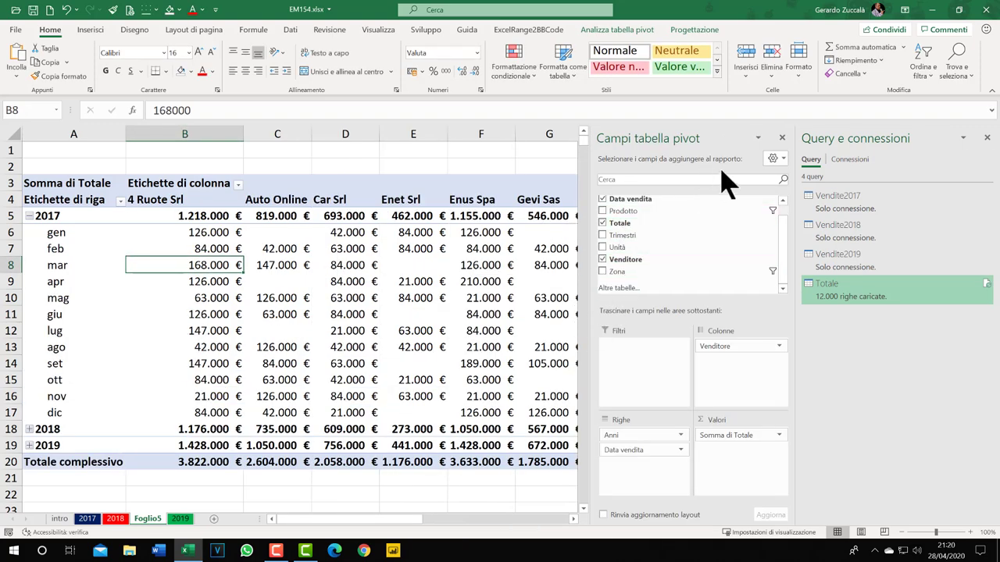
Close the Query e connessioni pane and delete the Prodotto slicer
{"action": "left_click", "coordinate": [437, 232]}
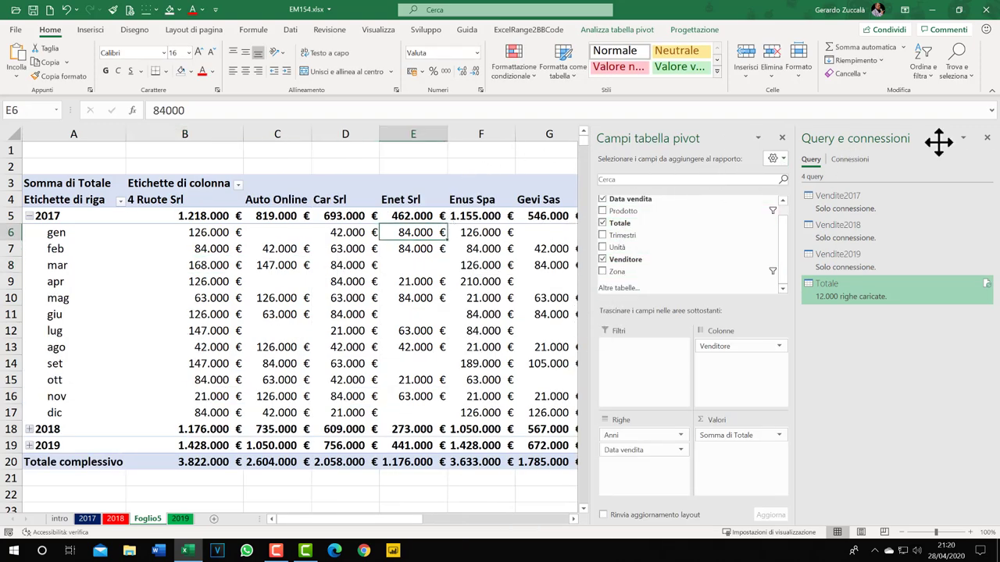
{"action": "left_click", "coordinate": [986, 138]}
{"action": "left_click_drag", "start_coordinate": [686, 219], "coordinate": [468, 168]}
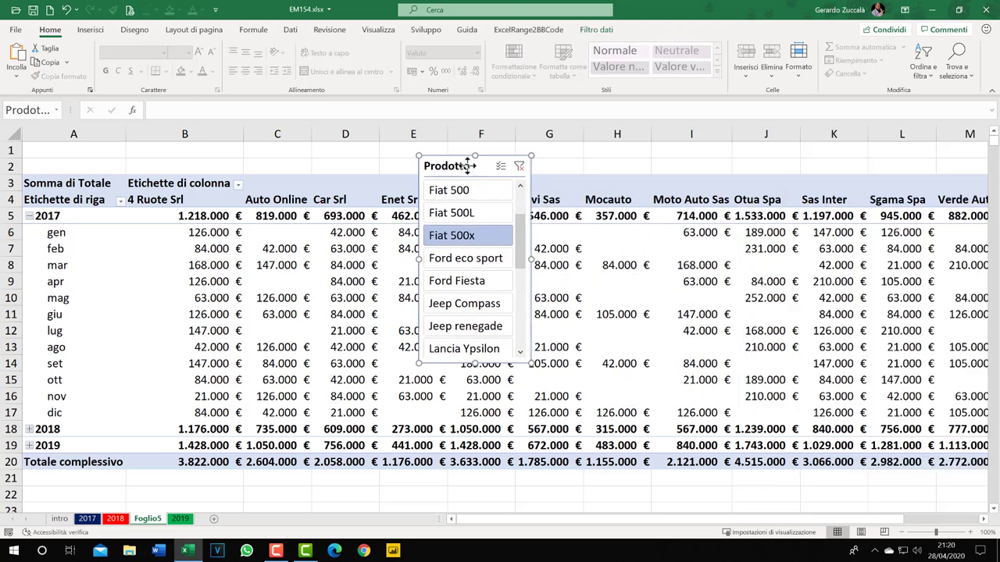
{"action": "right_click", "coordinate": [472, 167]}
{"action": "key", "text": "Delete"}
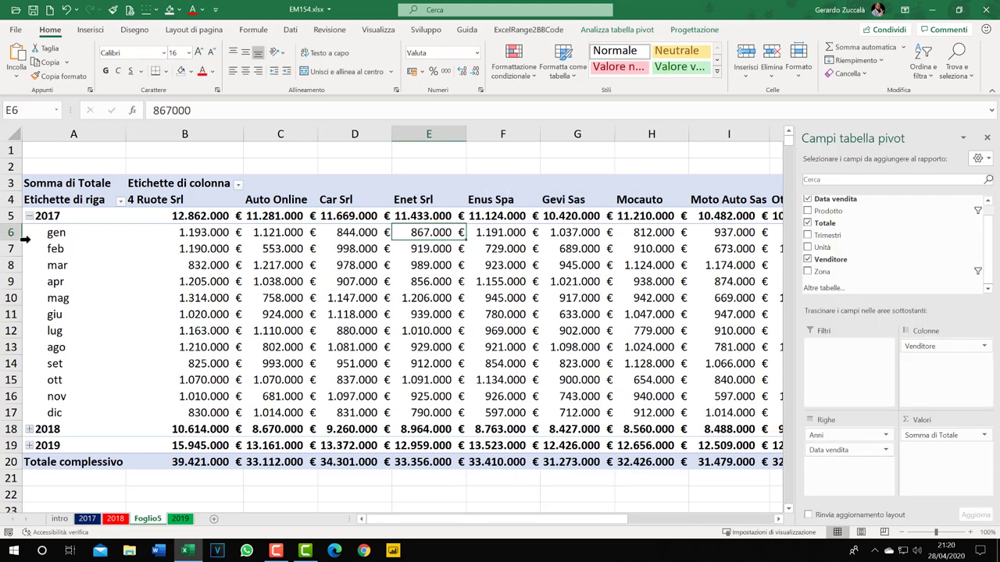
Collapse 2017 in the pivot to a single row
{"action": "left_click", "coordinate": [29, 217]}
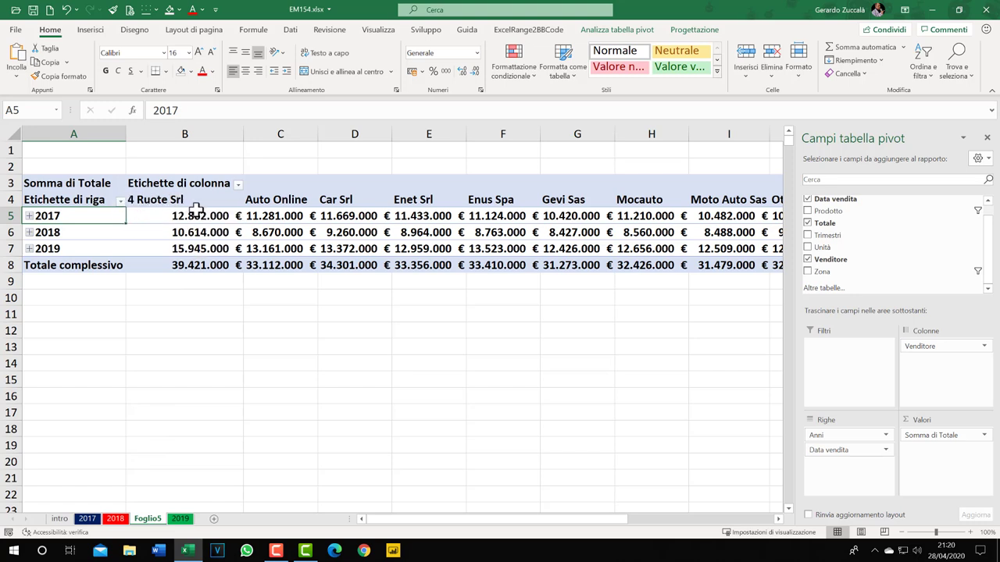
{"action": "left_click", "coordinate": [29, 217]}
{"action": "left_click", "coordinate": [29, 217]}
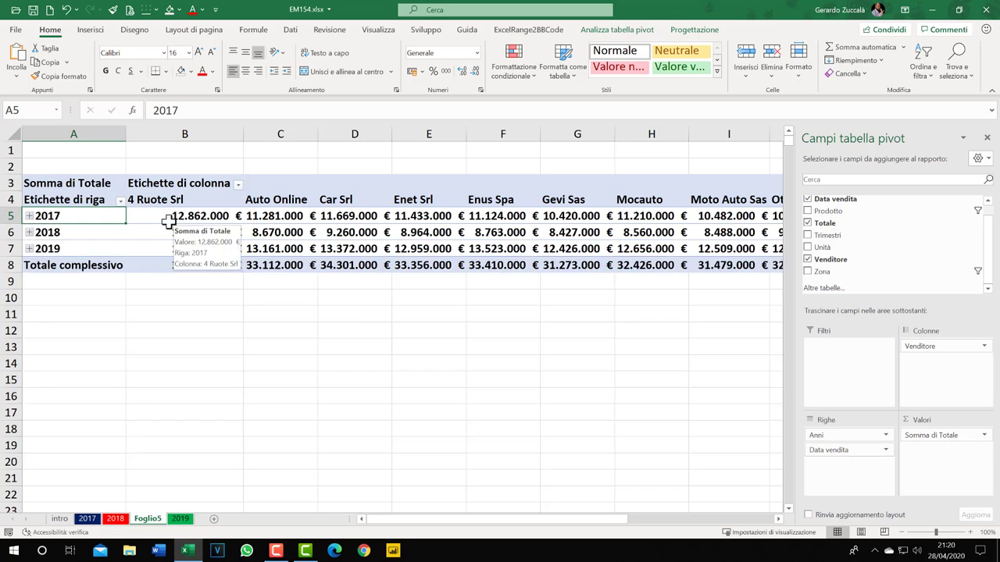
On sheet 2017, jump to the table's last row and add a new empty row
{"action": "left_click", "coordinate": [86, 519]}
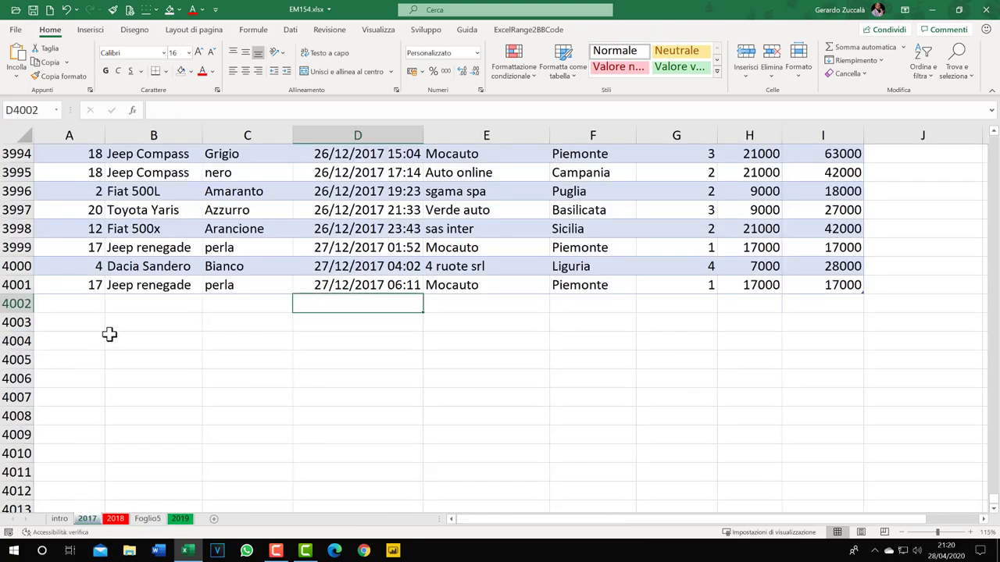
{"action": "scroll", "coordinate": [140, 329], "scroll_direction": "up", "scroll_amount": 20}
{"action": "scroll", "coordinate": [187, 308], "scroll_direction": "up", "scroll_amount": 4}
{"action": "left_click", "coordinate": [192, 303]}
{"action": "key", "text": "ctrl+Up"}
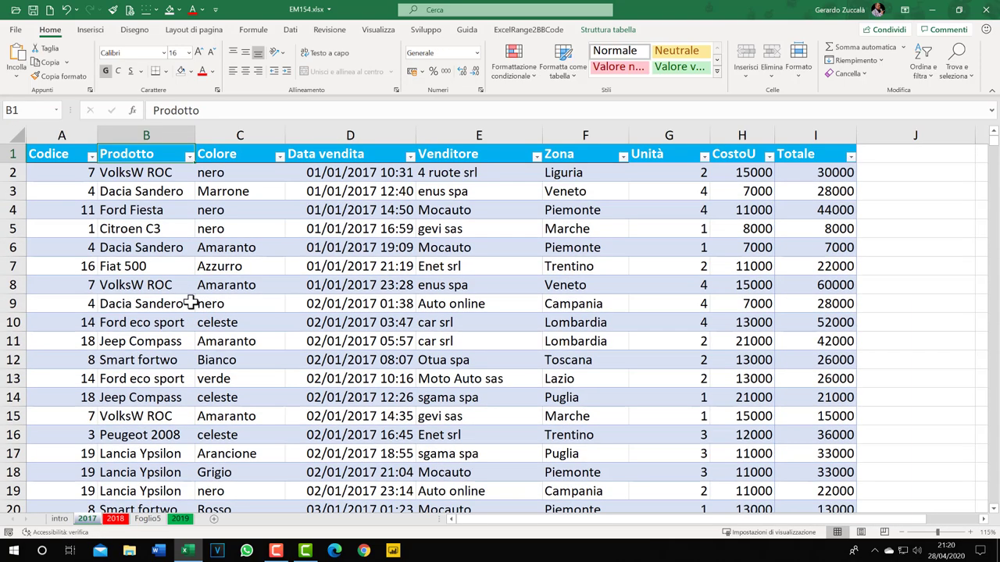
{"action": "key", "text": "ctrl+Down"}
{"action": "scroll", "coordinate": [117, 313], "scroll_direction": "down", "scroll_amount": 4}
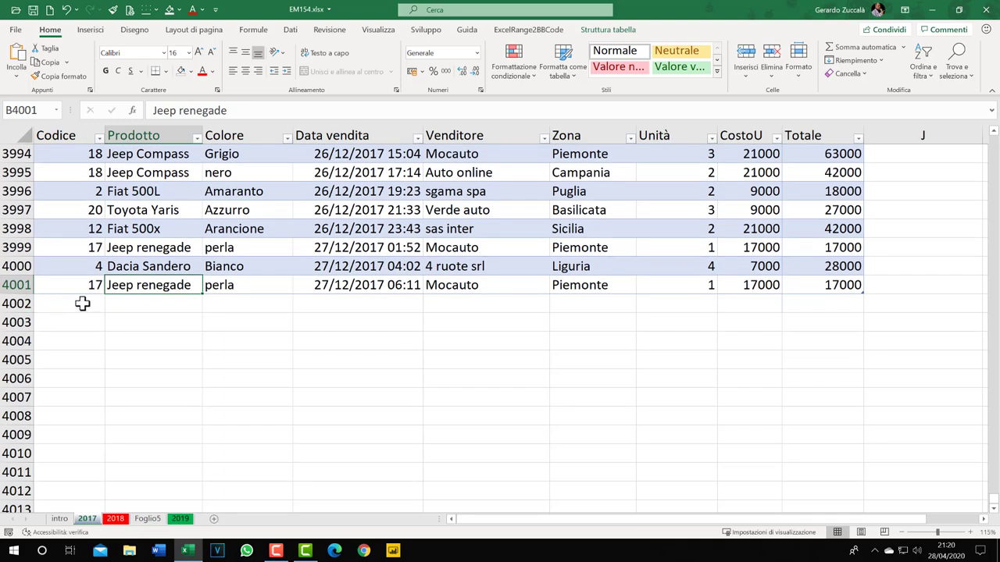
{"action": "left_click", "coordinate": [829, 286]}
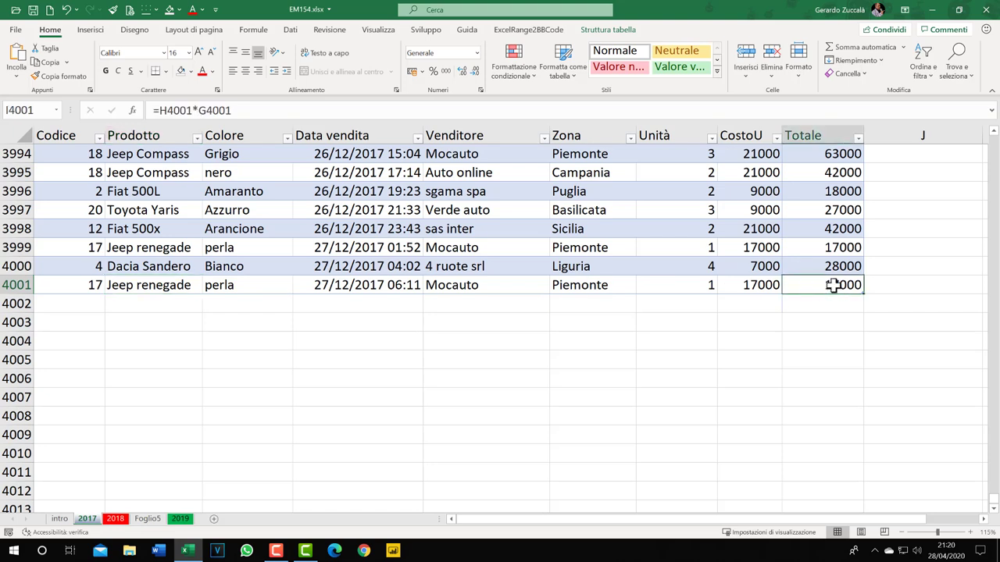
{"action": "key", "text": "Tab"}
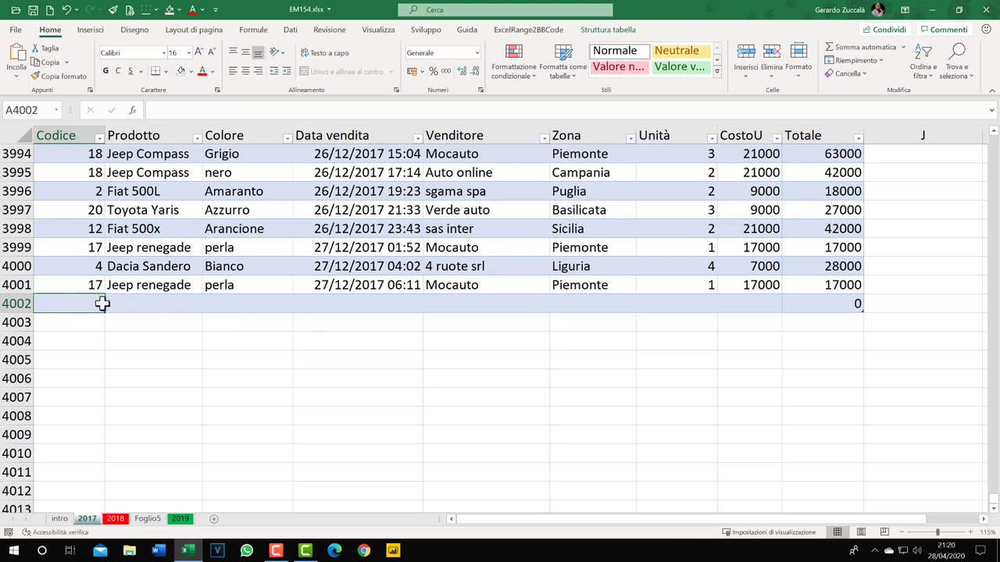
Copy the date 27/12/2017 06:11 and seller 4 ruote srl into the new row
{"action": "left_click", "coordinate": [130, 304]}
{"action": "left_click", "coordinate": [234, 298]}
{"action": "left_click", "coordinate": [317, 301]}
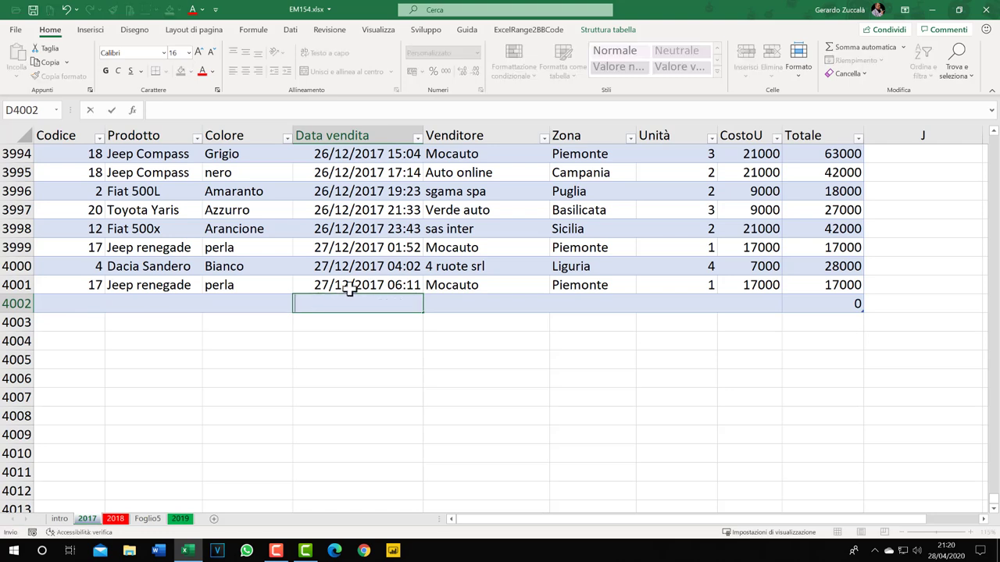
{"action": "left_click", "coordinate": [356, 285]}
{"action": "key", "text": "ctrl+c"}
{"action": "left_click", "coordinate": [382, 306]}
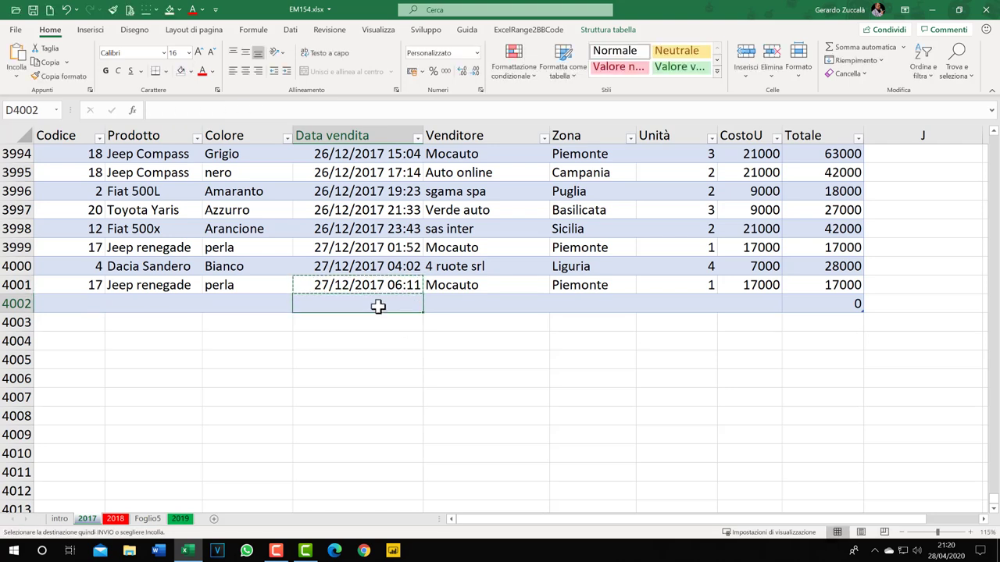
{"action": "key", "text": "ctrl+v"}
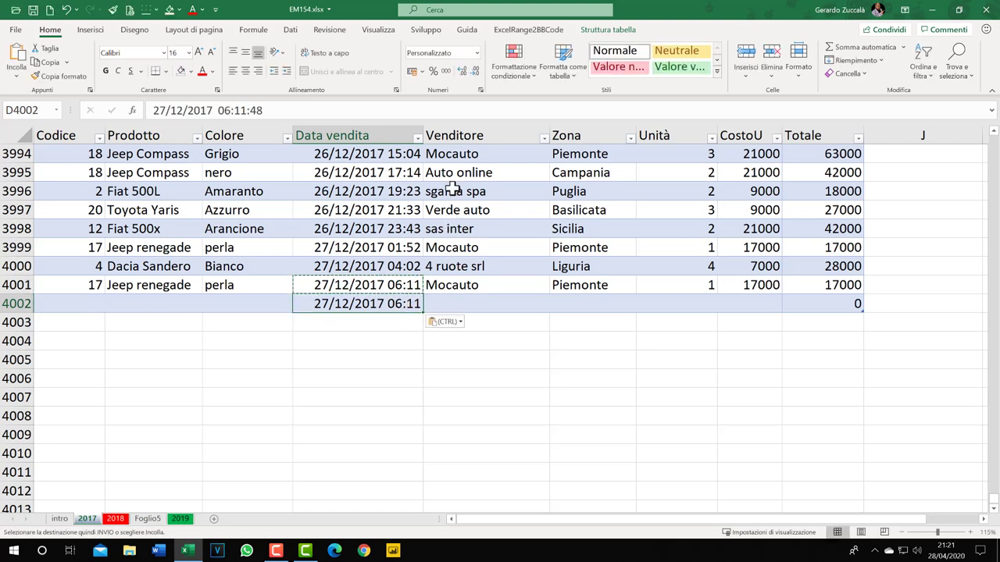
{"action": "left_click", "coordinate": [453, 266]}
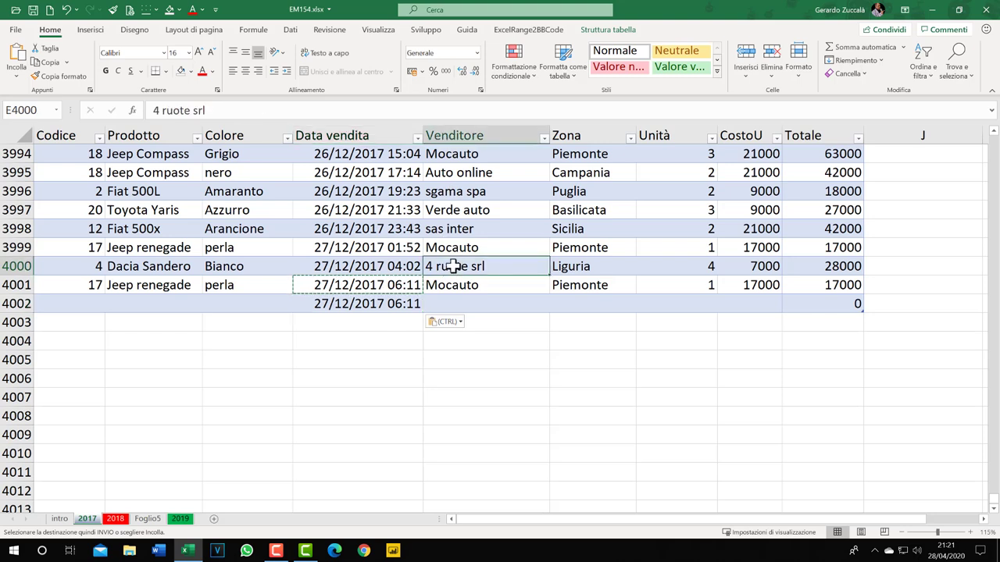
{"action": "key", "text": "ctrl+c"}
{"action": "left_click", "coordinate": [472, 306]}
{"action": "key", "text": "ctrl+v"}
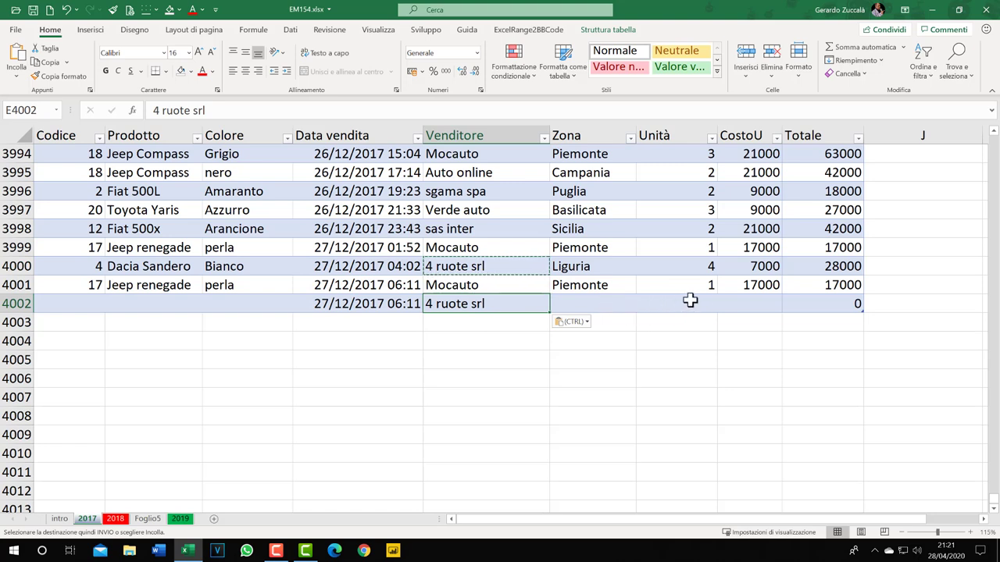
Enter a very large Totale in the new row, shown as 1,2549E+16
{"action": "left_click", "coordinate": [828, 303]}
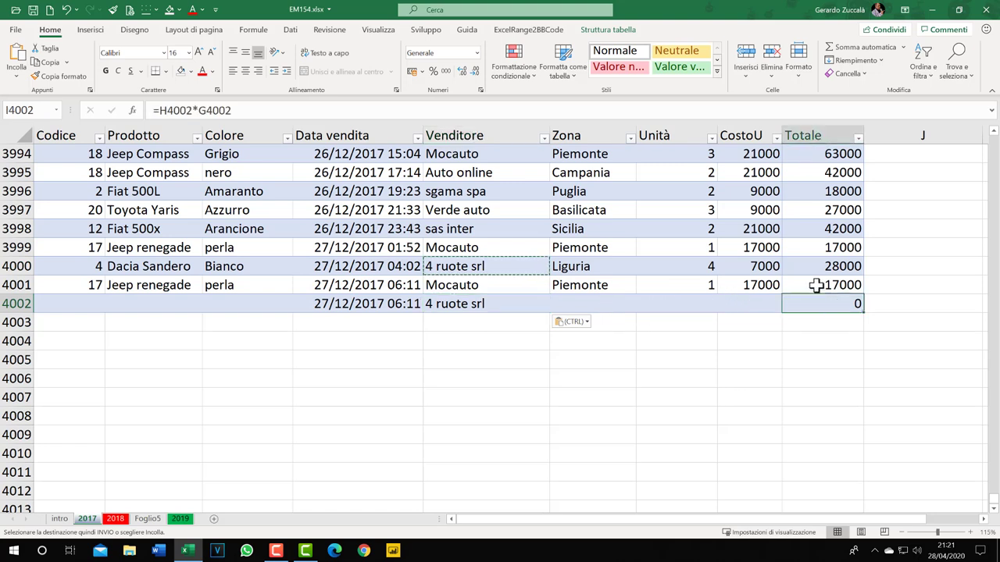
{"action": "type", "text": "12548700000000000"}
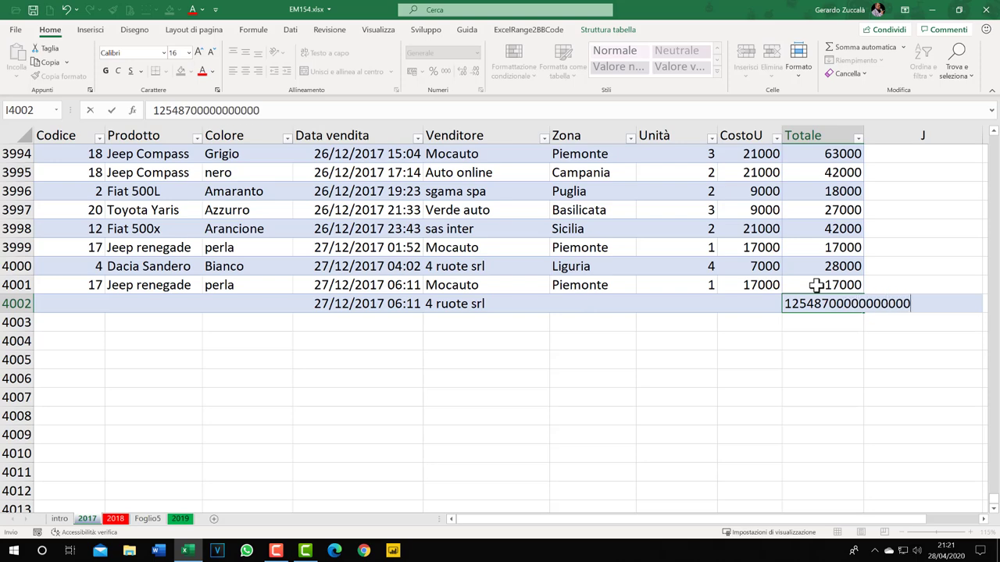
{"action": "key", "text": "Return"}
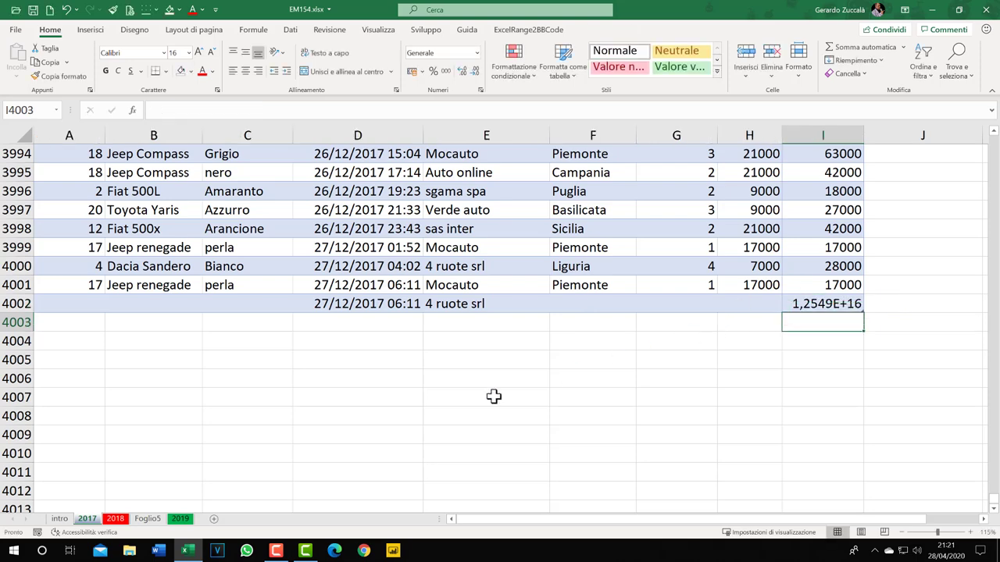
Move Foglio5 after 2019, rename it Pt, and refresh its pivot with the new row
{"action": "left_click", "coordinate": [150, 520]}
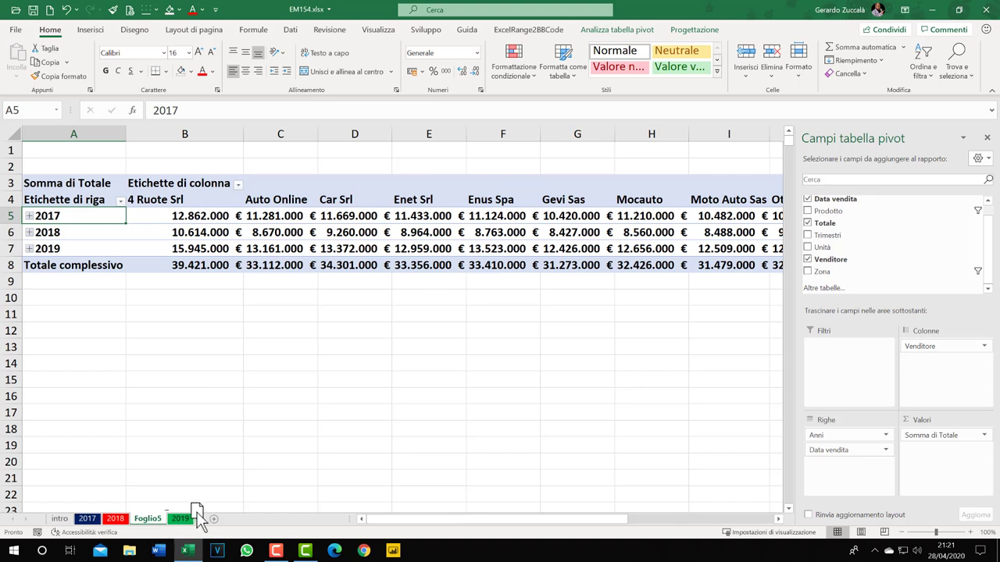
{"action": "left_click_drag", "start_coordinate": [153, 521], "coordinate": [211, 522]}
{"action": "right_click", "coordinate": [176, 520]}
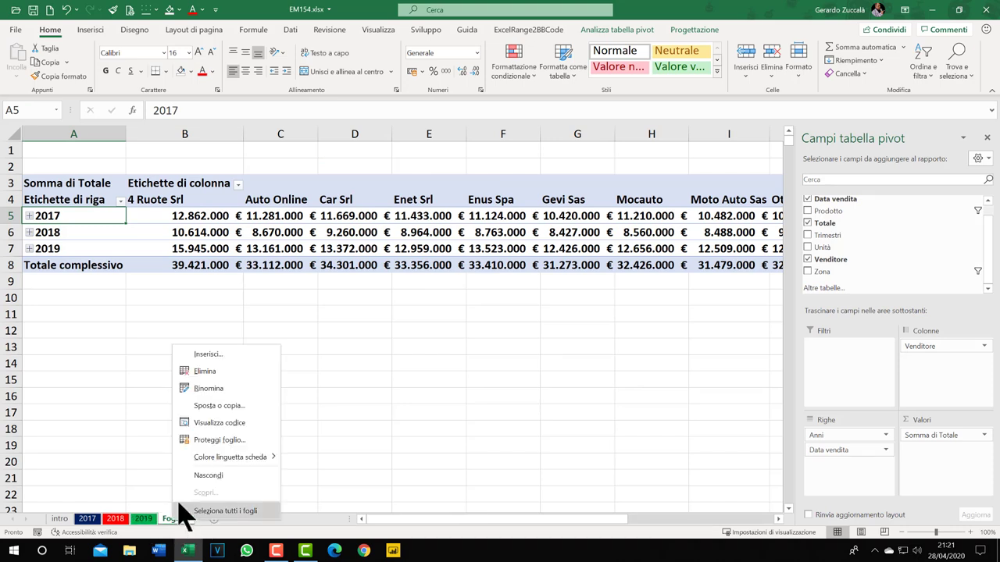
{"action": "left_click", "coordinate": [204, 391]}
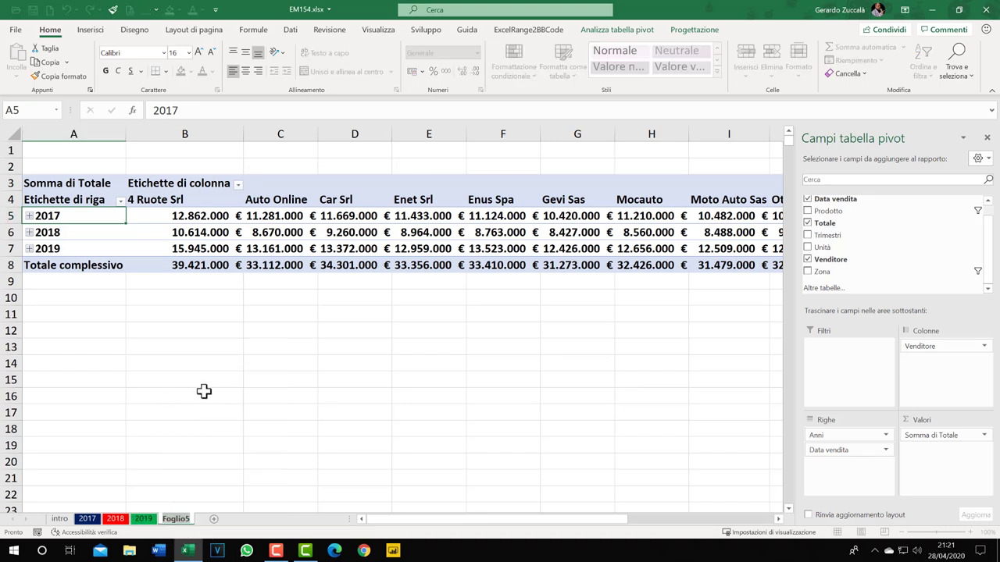
{"action": "type", "text": "Pt"}
{"action": "key", "text": "Return"}
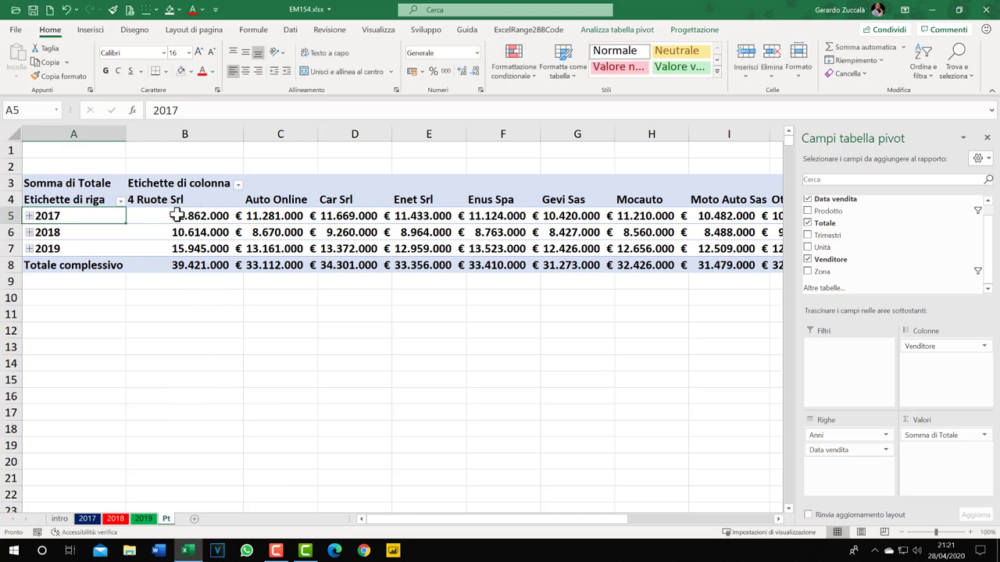
{"action": "mouse_move", "coordinate": [184, 216]}
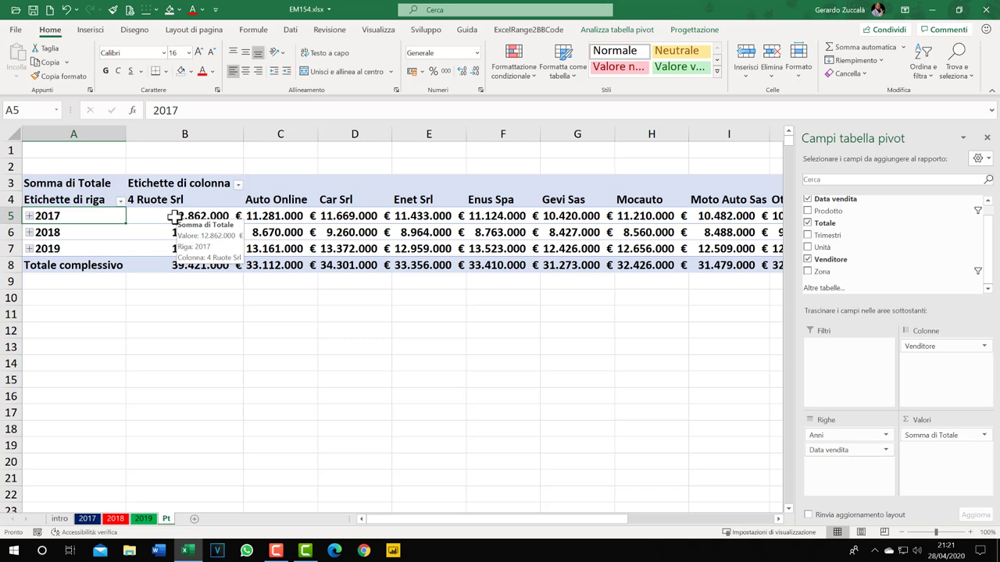
{"action": "right_click", "coordinate": [328, 232]}
{"action": "left_click", "coordinate": [362, 289]}
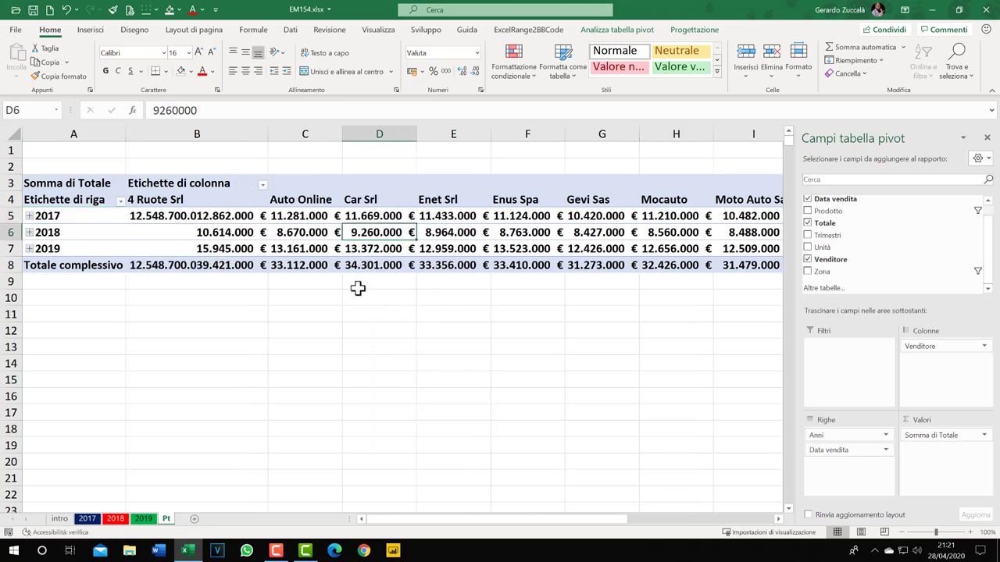